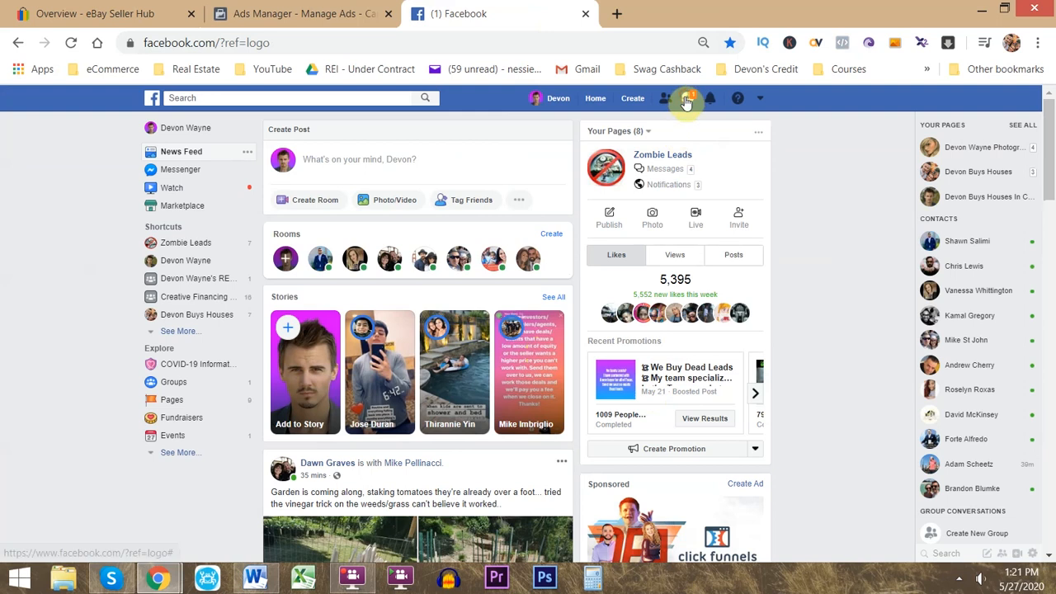
Open the Devon Buys Houses chat and answer its questions with "It's vacant" and "Under 14 Days".
click(594, 154)
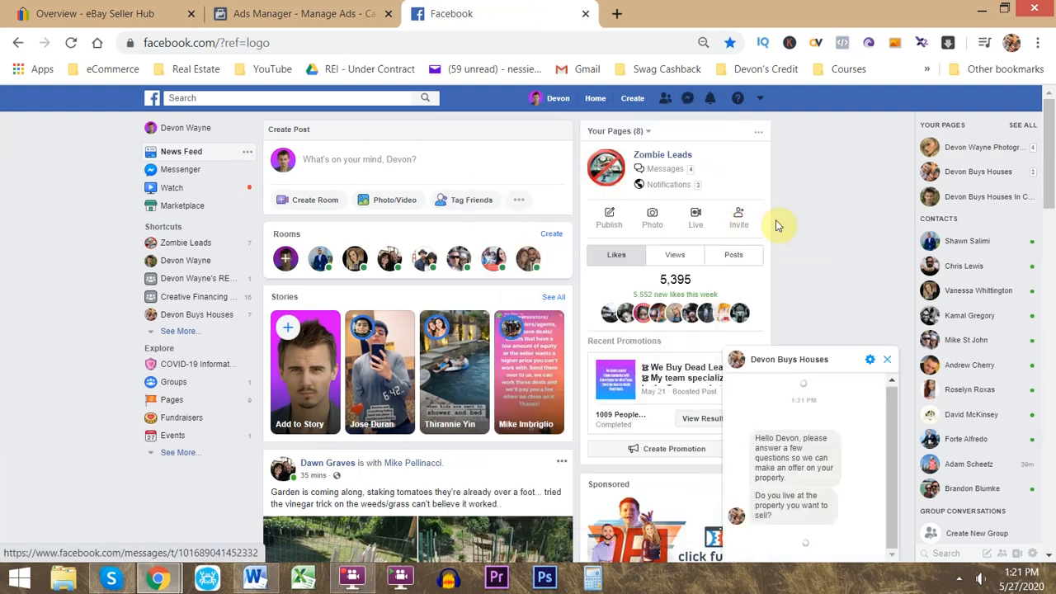
click(824, 448)
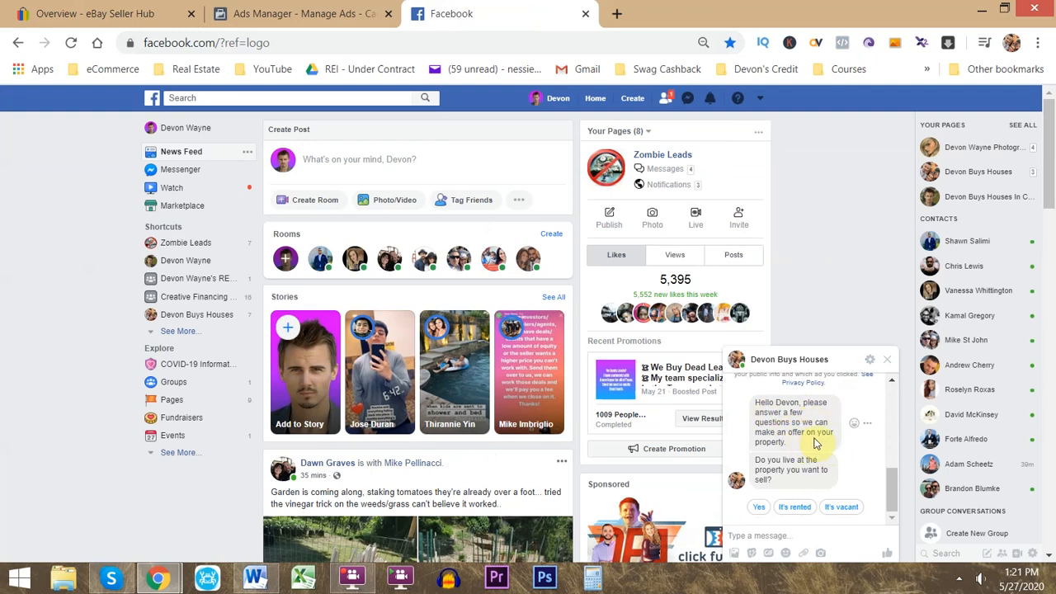
click(839, 510)
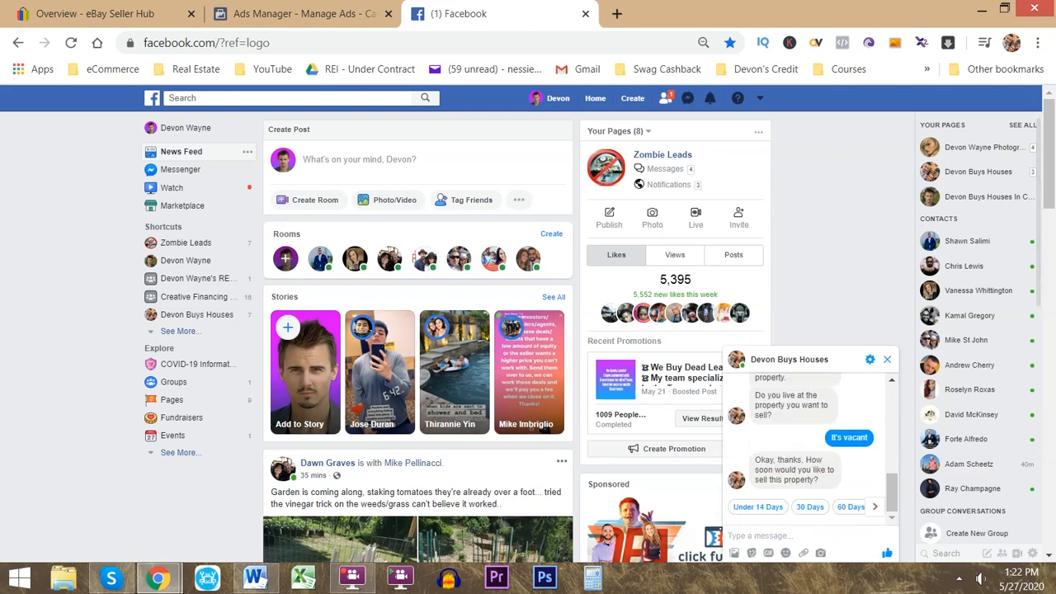
click(812, 481)
click(757, 507)
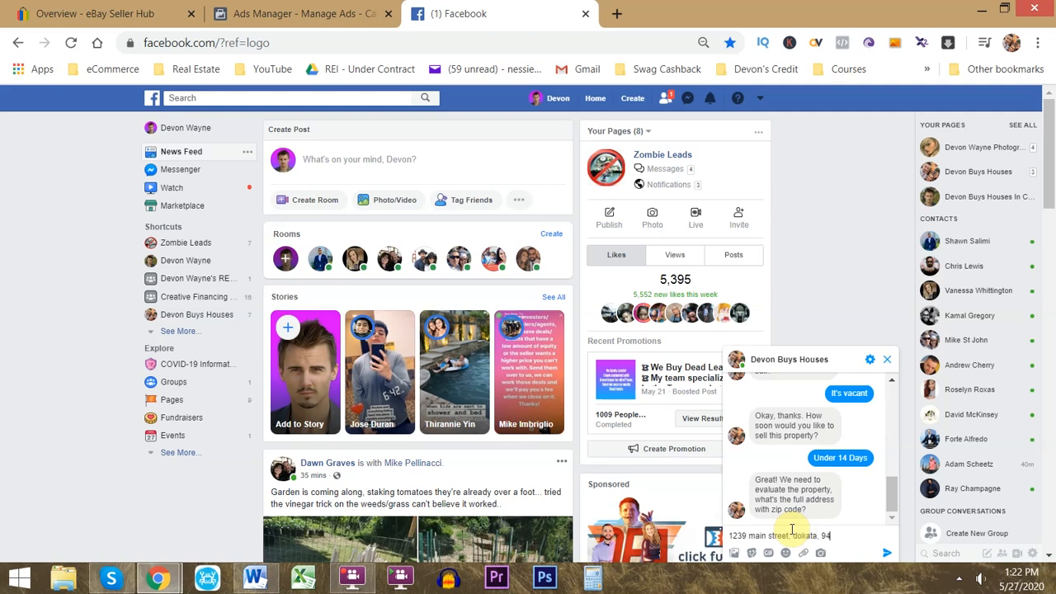
Supply the chatbot with the full property address, the preferred phone number and the contact's photo-business e-mail.
text(4515)
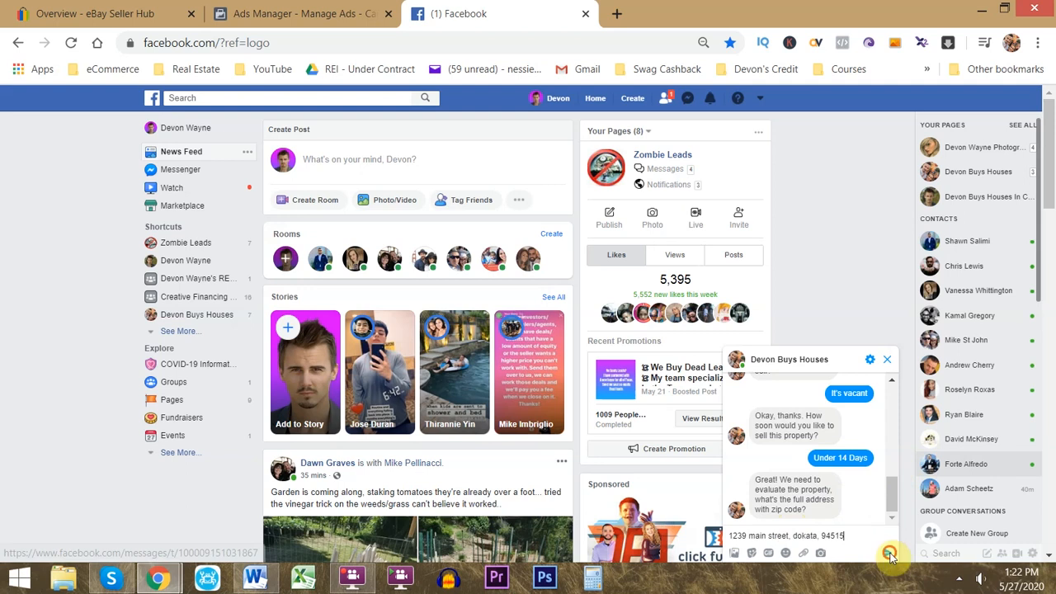
click(887, 552)
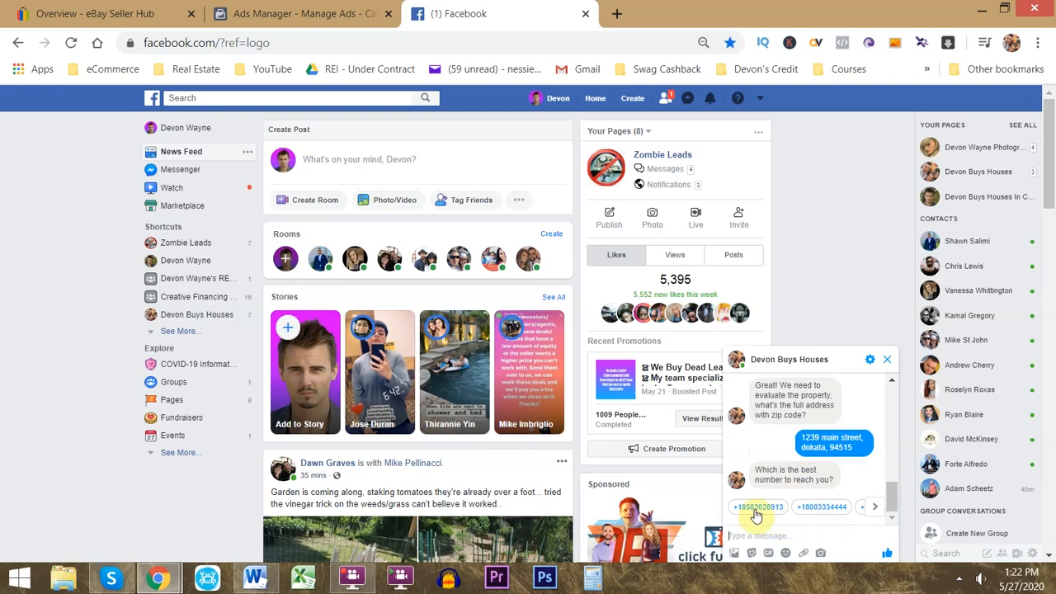
click(872, 510)
click(852, 508)
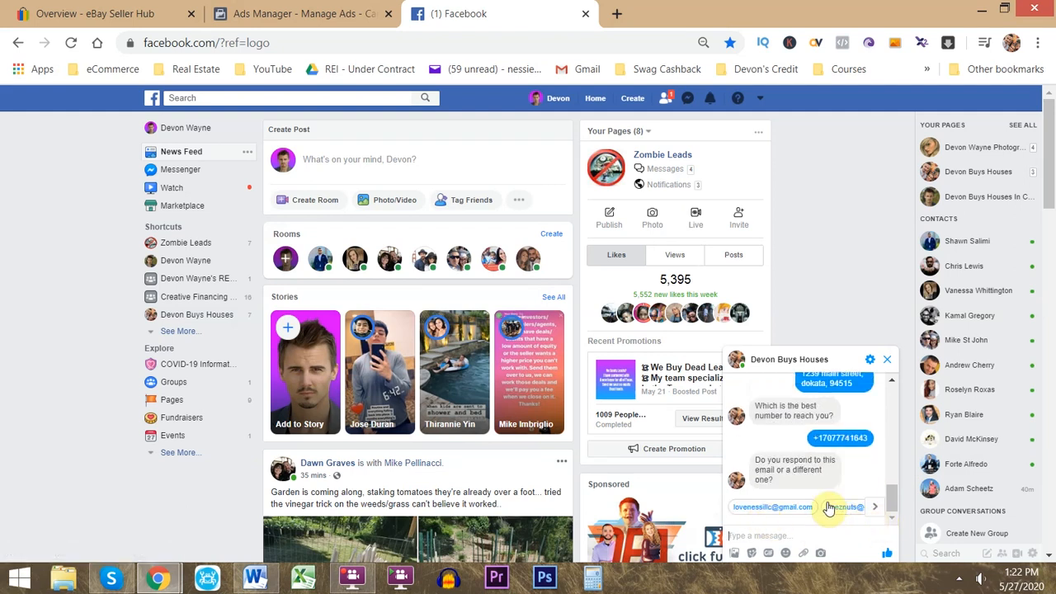
click(872, 509)
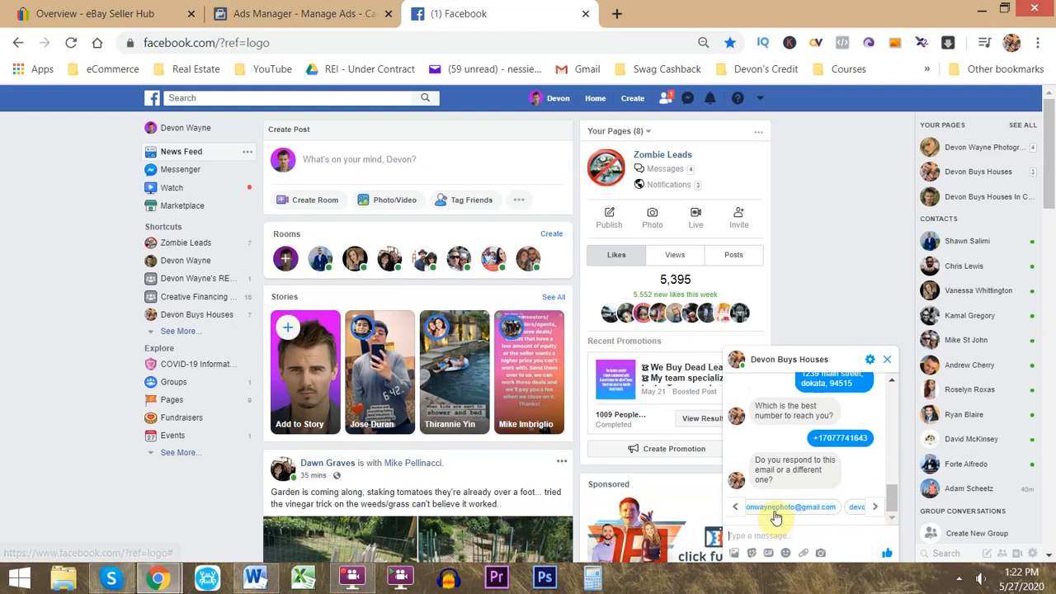
click(784, 507)
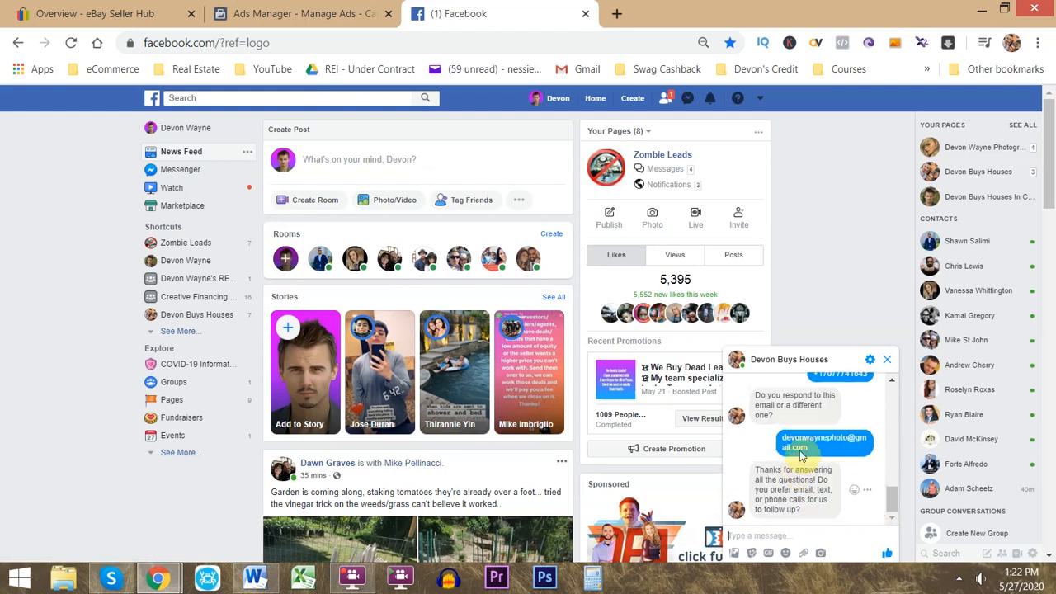
Reread the chatbot's last questions, reply "phone calls" as the follow-up preference, and close the chat.
drag(757, 398, 824, 433)
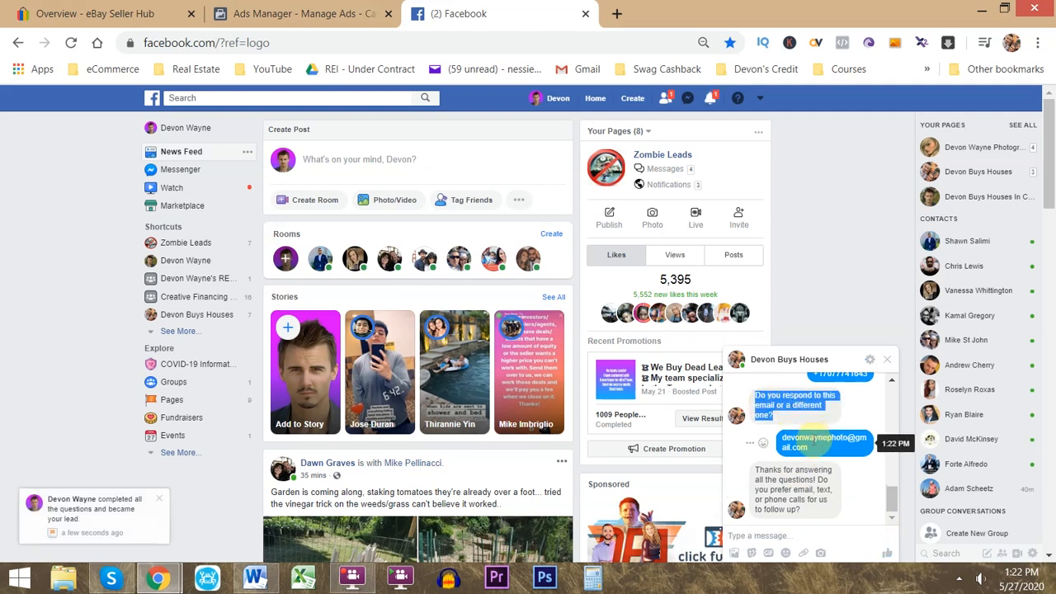
click(817, 431)
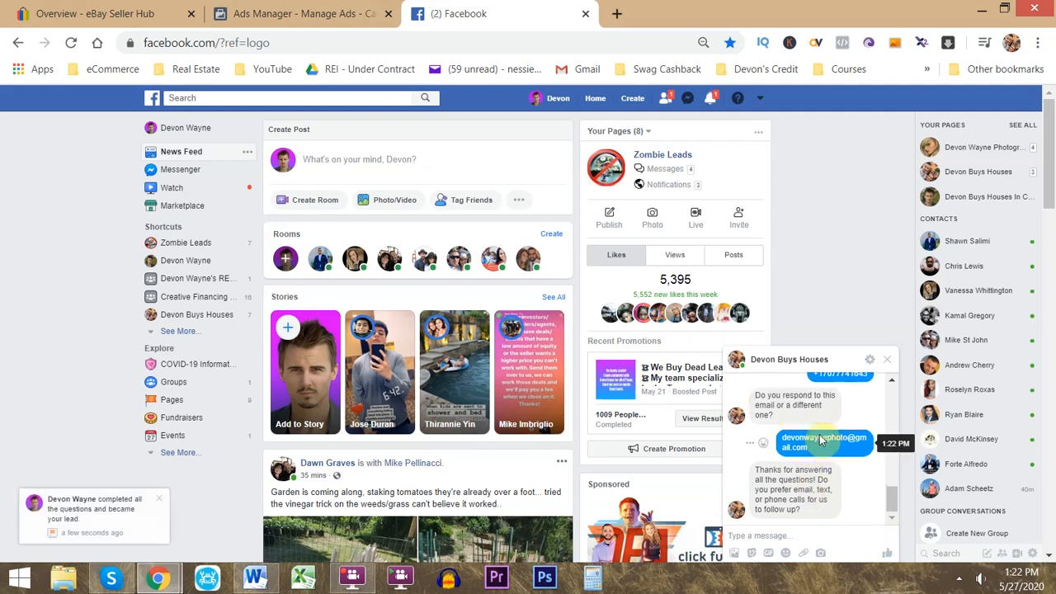
scroll(820, 444, up, 1)
scroll(812, 487, down, 2)
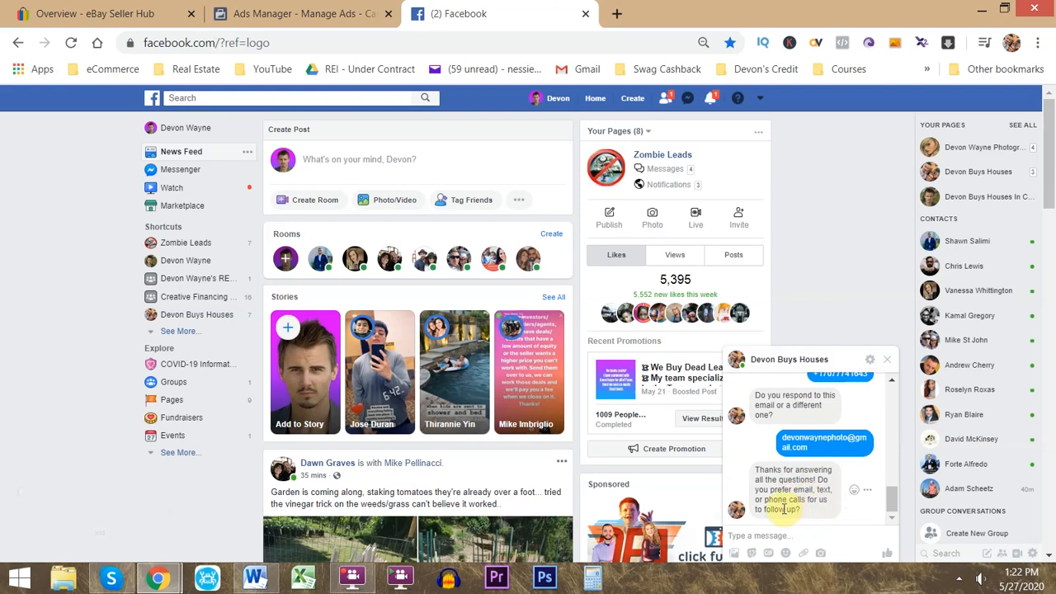
click(794, 534)
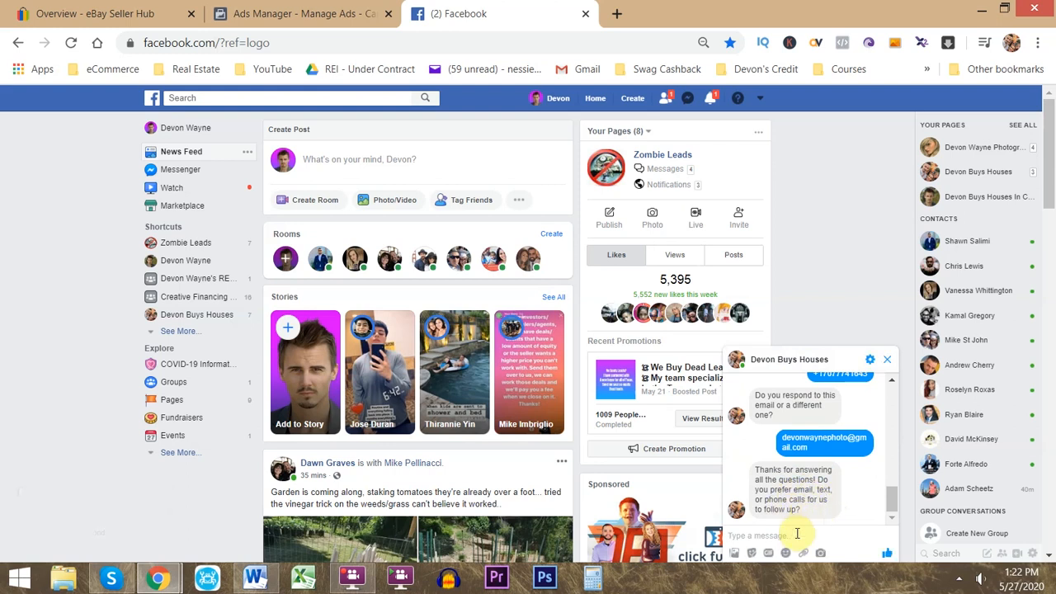
text(phone calls)
key(Return)
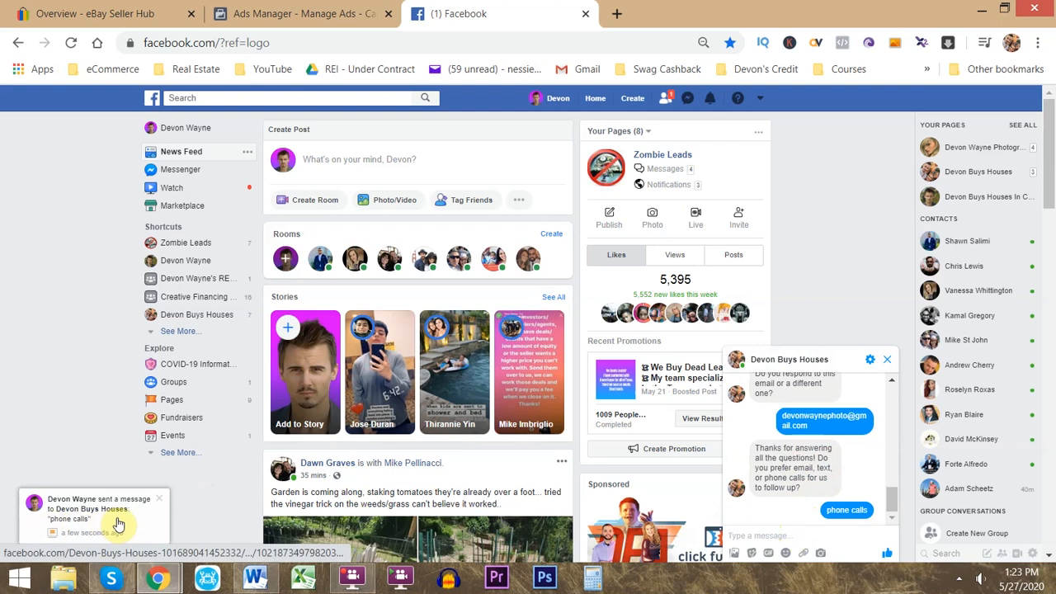
click(889, 360)
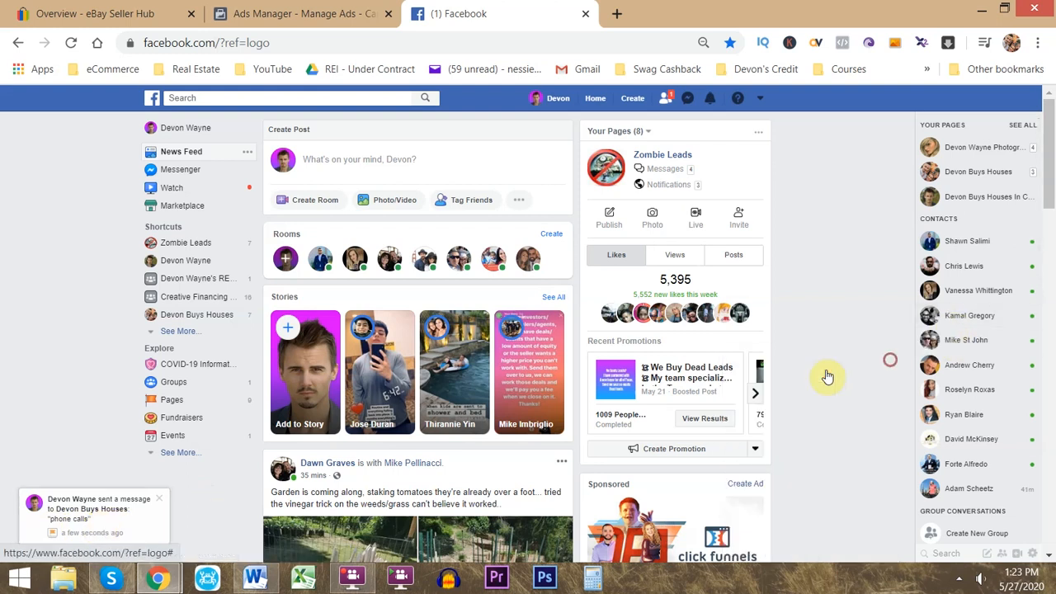
Open the notification about the "phone calls" message to Devon Buys Houses in separate background tabs.
click(93, 516)
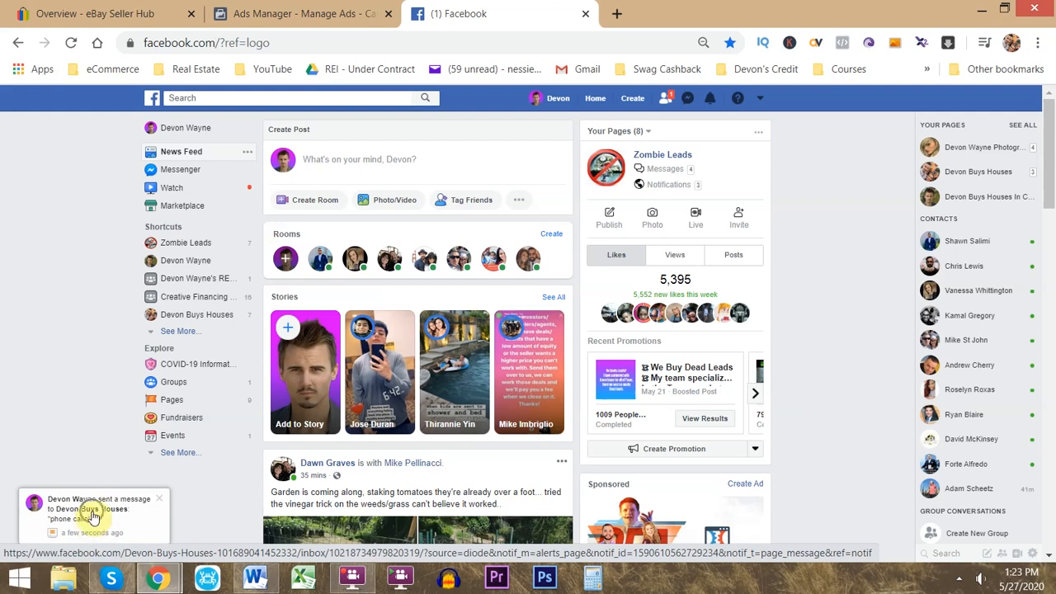
click(702, 98)
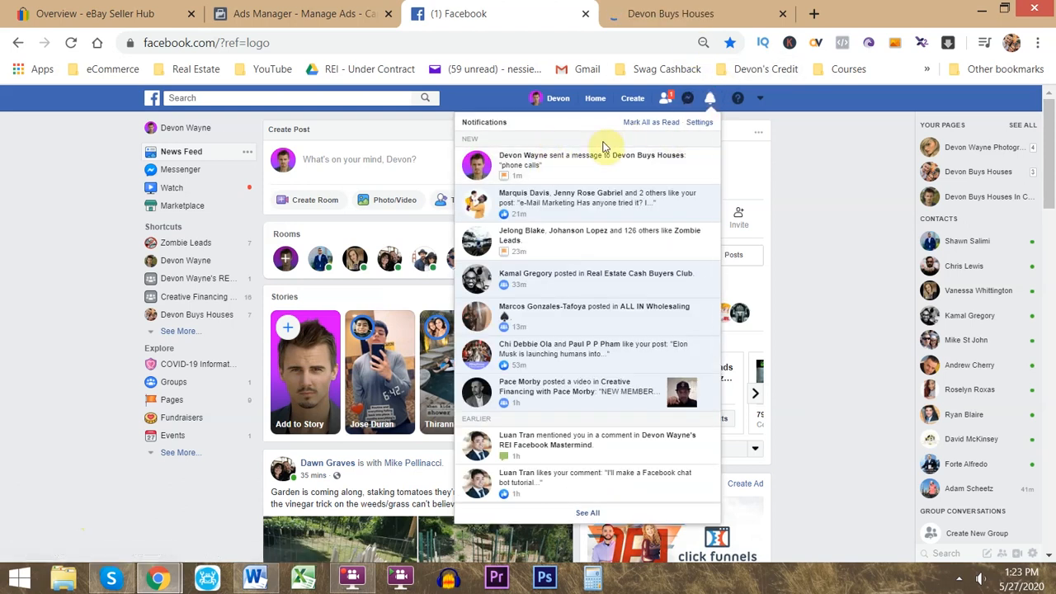
click(583, 166)
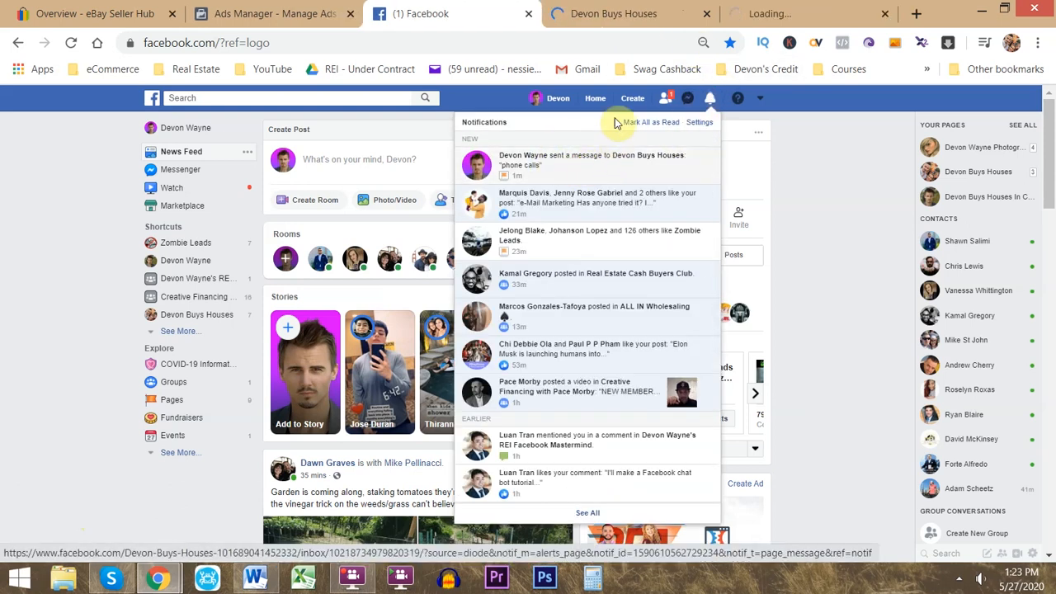
click(73, 240)
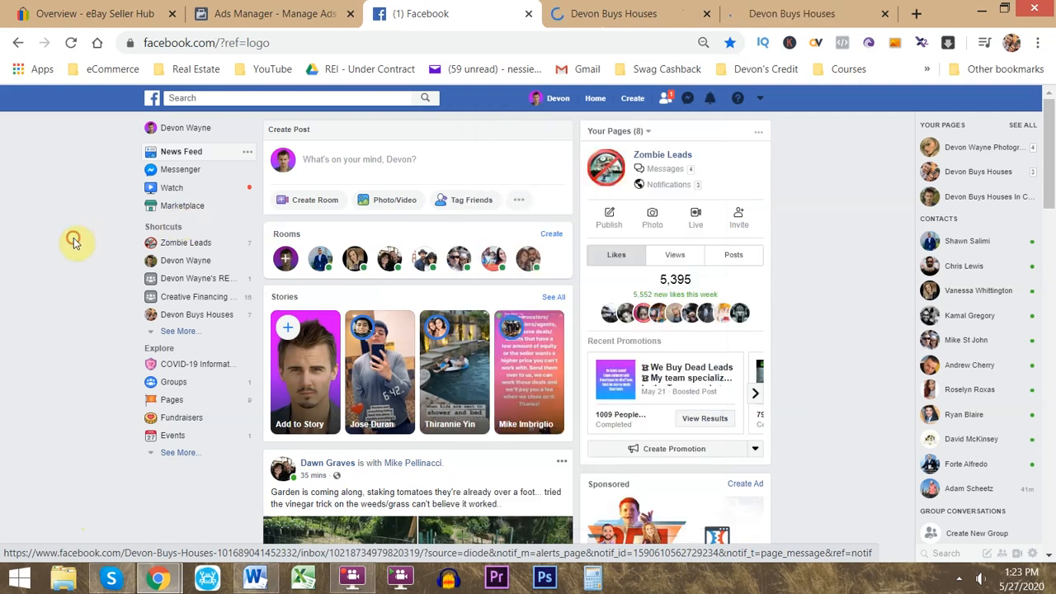
Open the Devon Buys Houses page inbox and filter its conversations by the Lead Complete label.
click(195, 316)
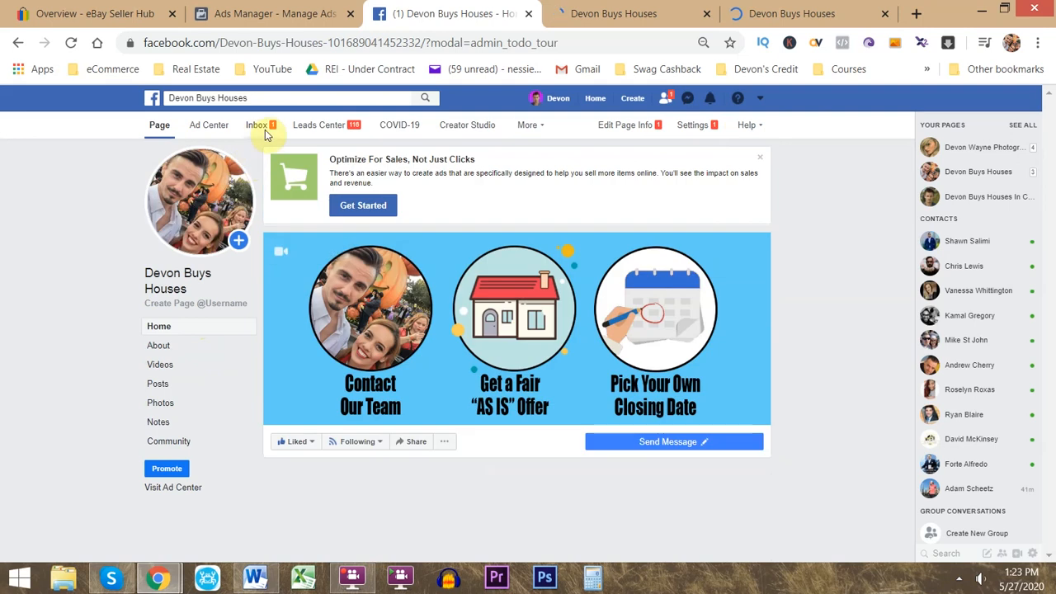
click(262, 132)
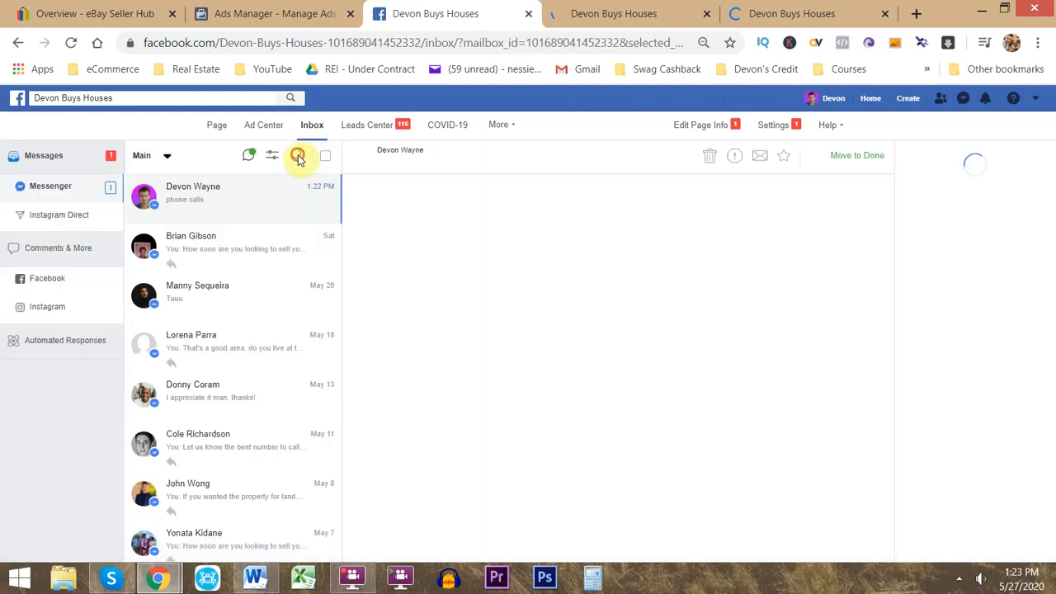
click(298, 158)
text(lead complete)
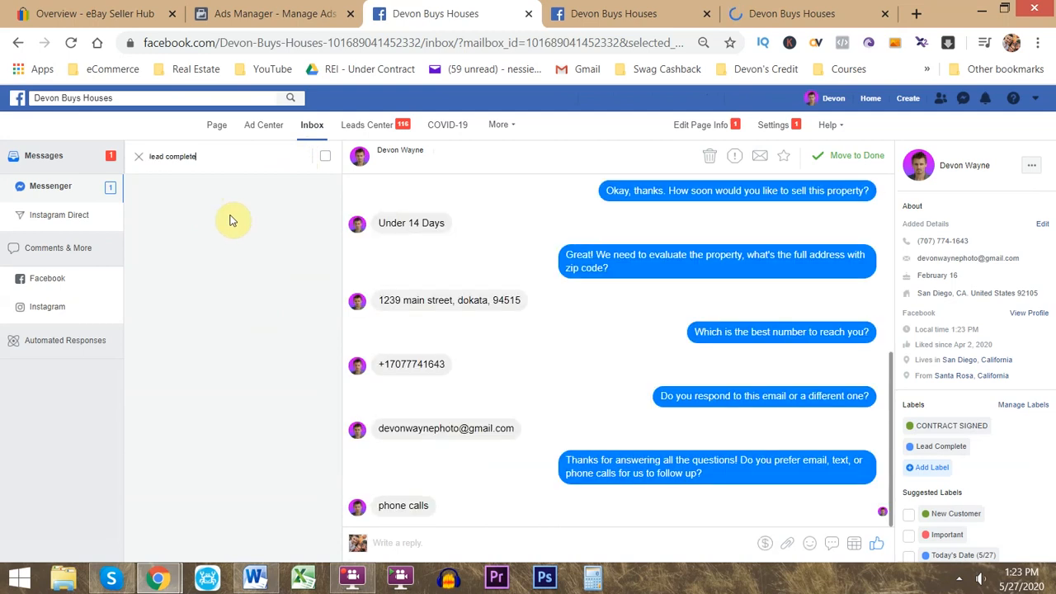
click(184, 262)
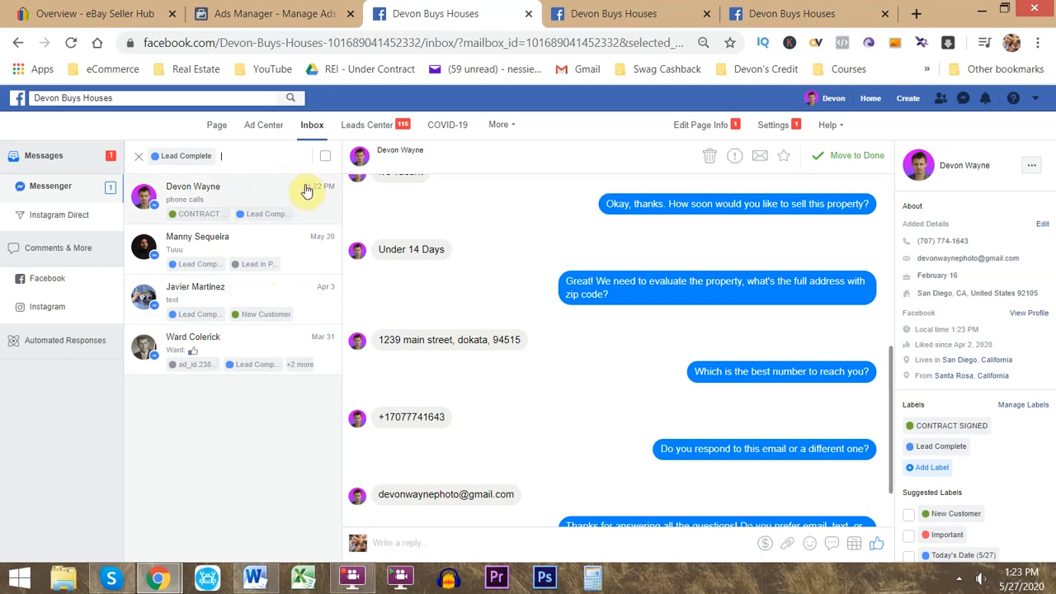
Browse the Lead Complete conversations and open the form for adding contact details to the oldest lead.
click(264, 237)
click(253, 285)
click(244, 340)
click(241, 198)
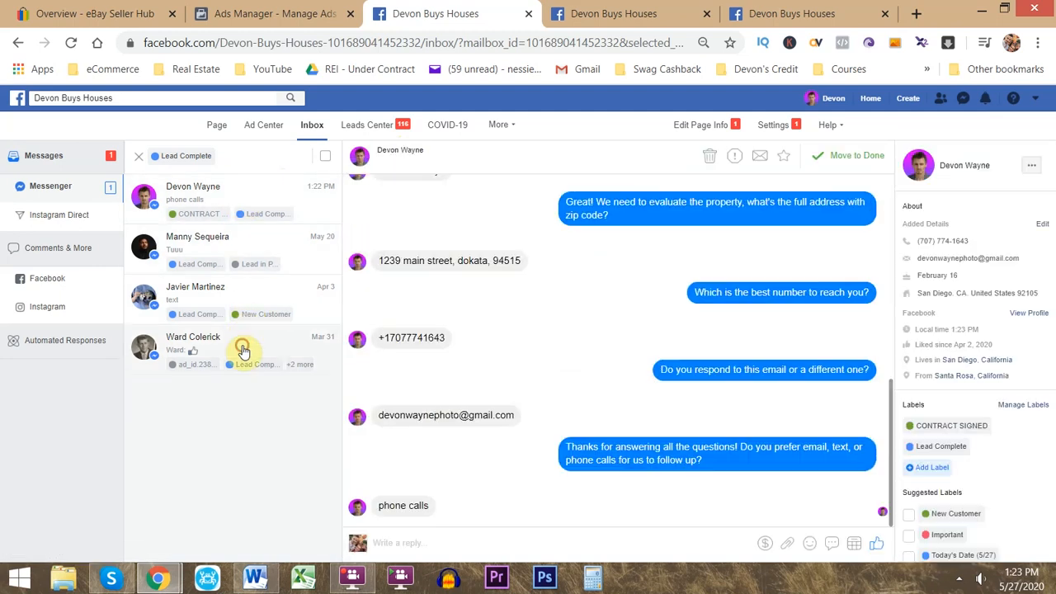
click(244, 343)
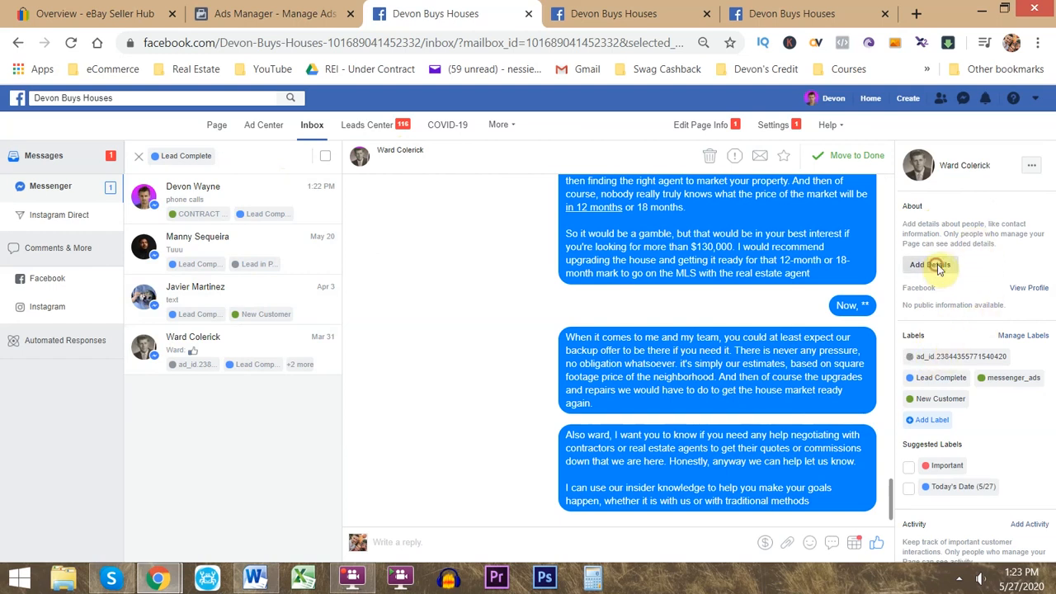
click(932, 265)
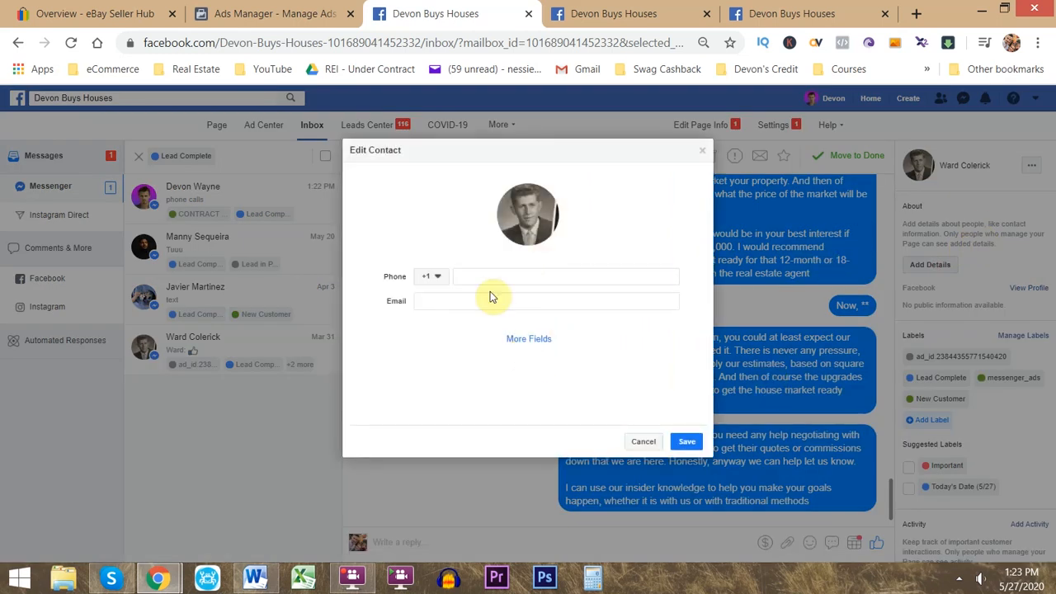
Return to the newest lead's conversation and examine the contact's address, current city, hometown and labels.
click(220, 201)
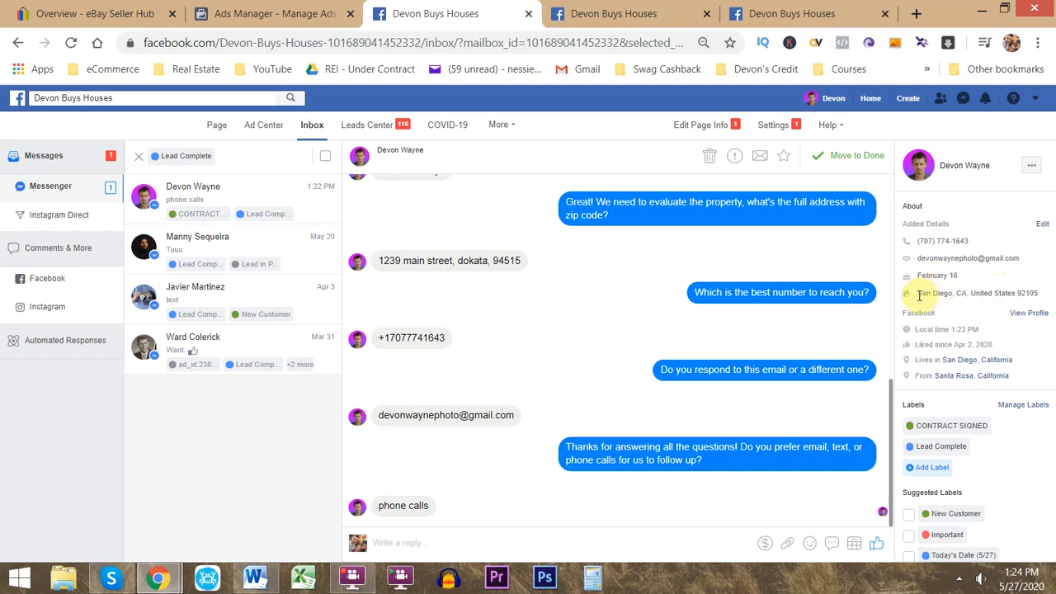
drag(917, 294, 1003, 293)
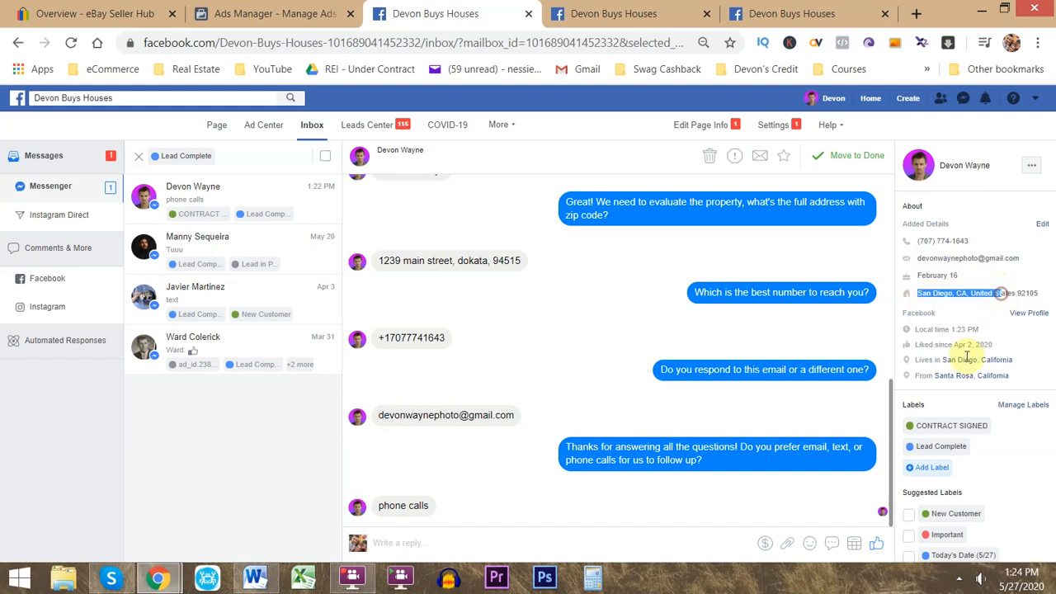
drag(929, 360, 965, 377)
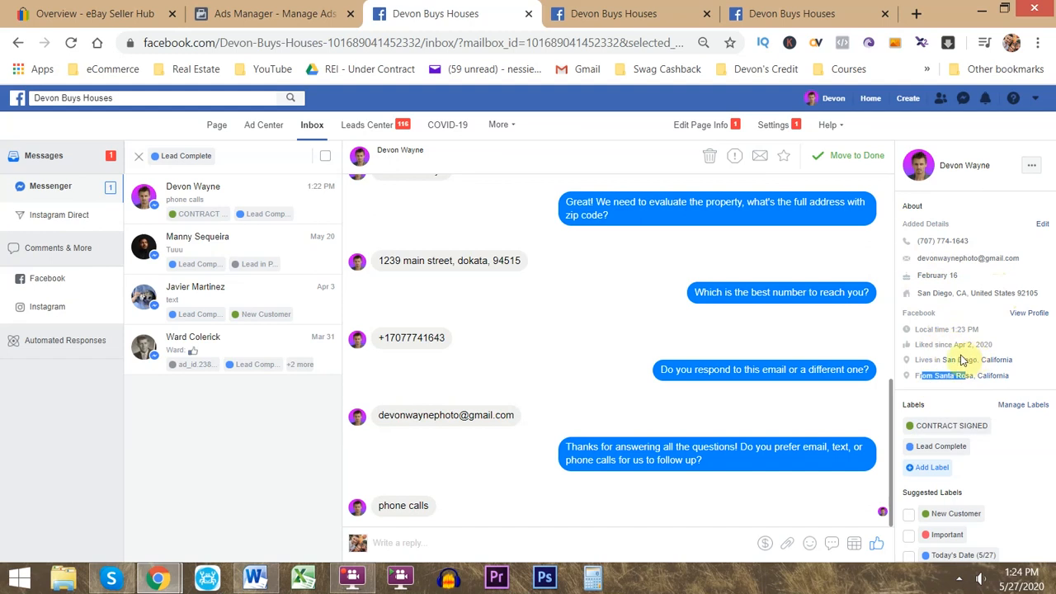
drag(923, 361, 974, 361)
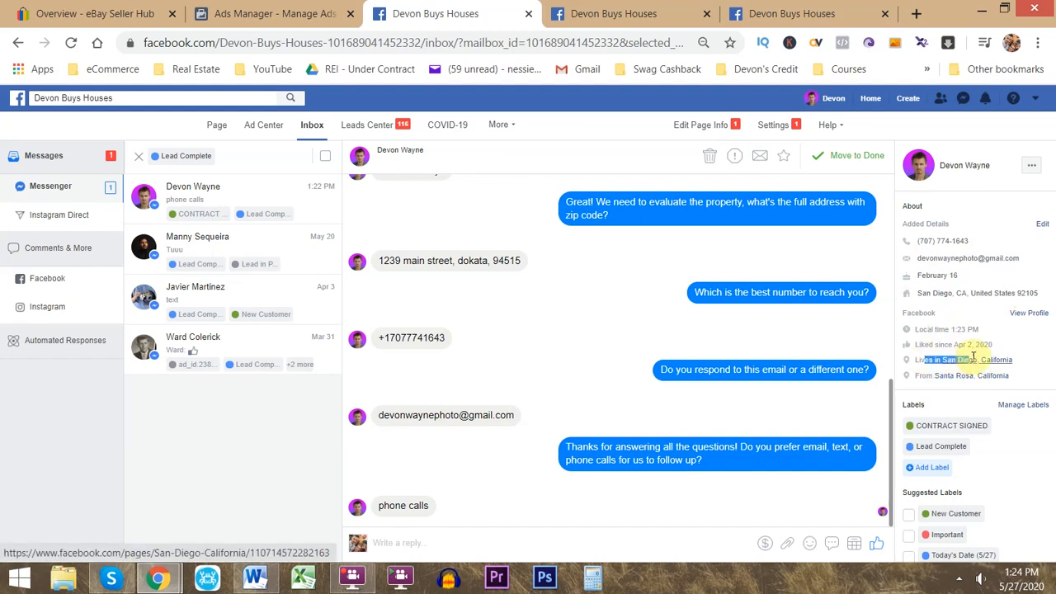
click(924, 362)
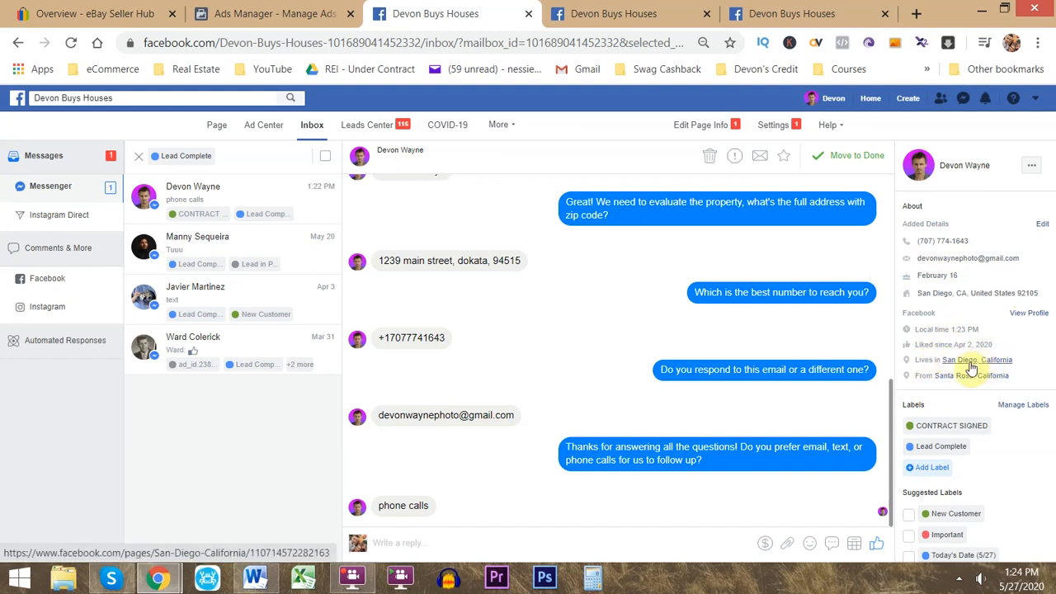
scroll(937, 384, down, 1)
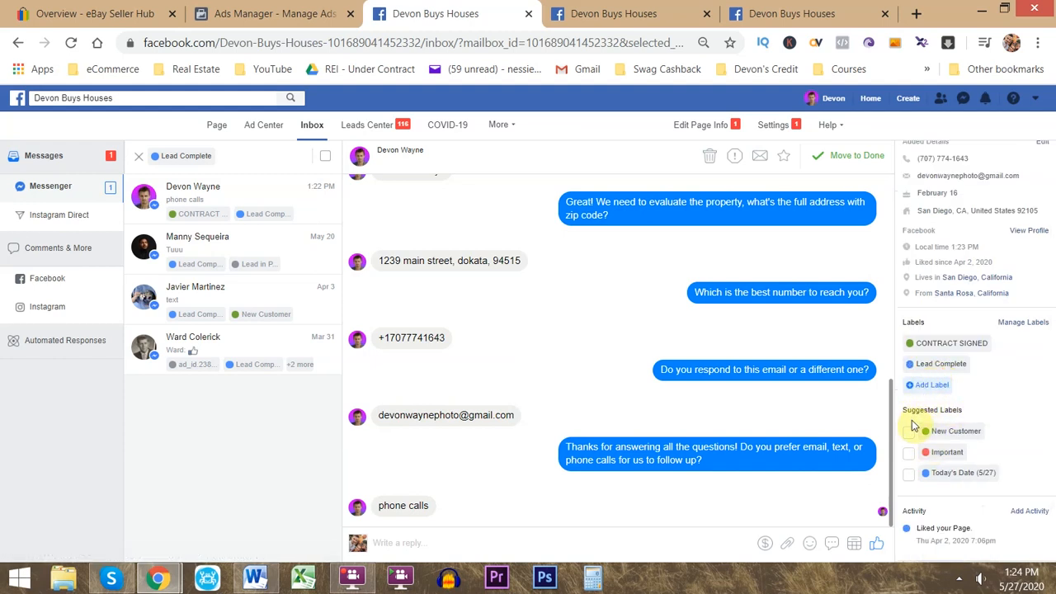
Remove the CONTRACT SIGNED label from the newest lead and close this inbox tab.
scroll(911, 410, up, 1)
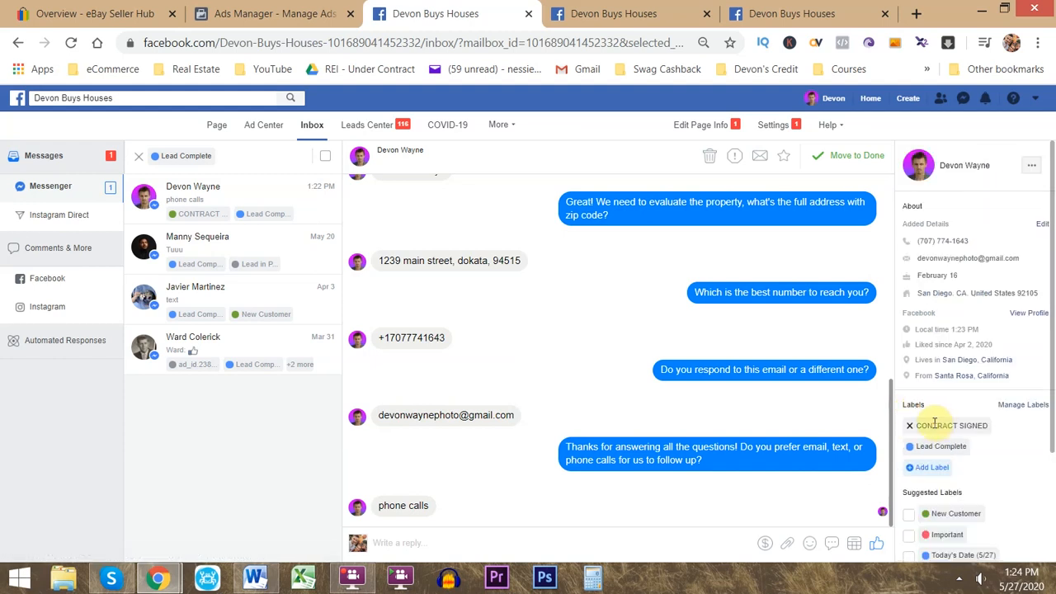
click(911, 426)
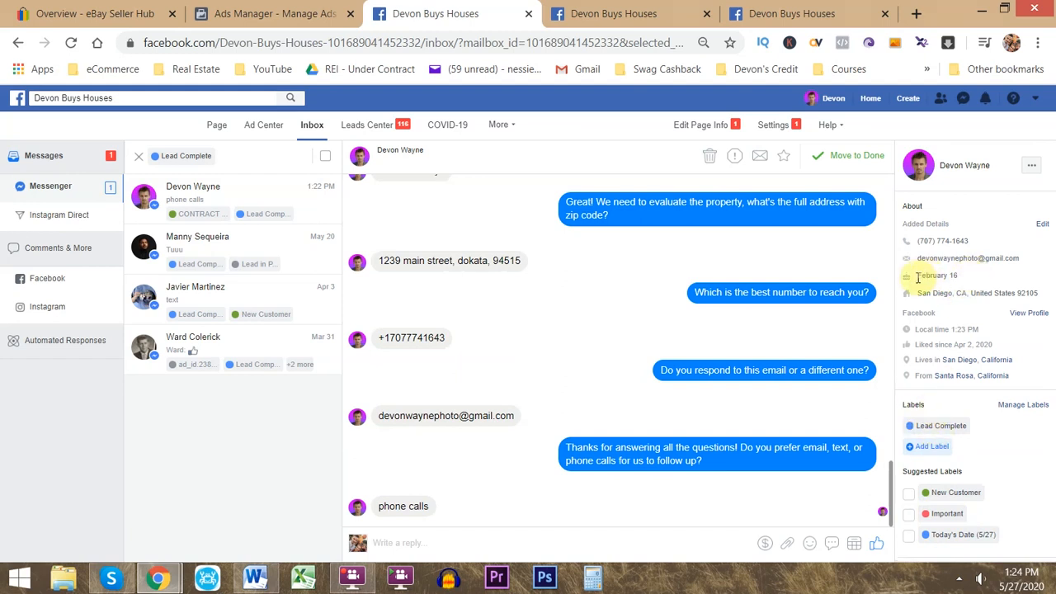
click(527, 14)
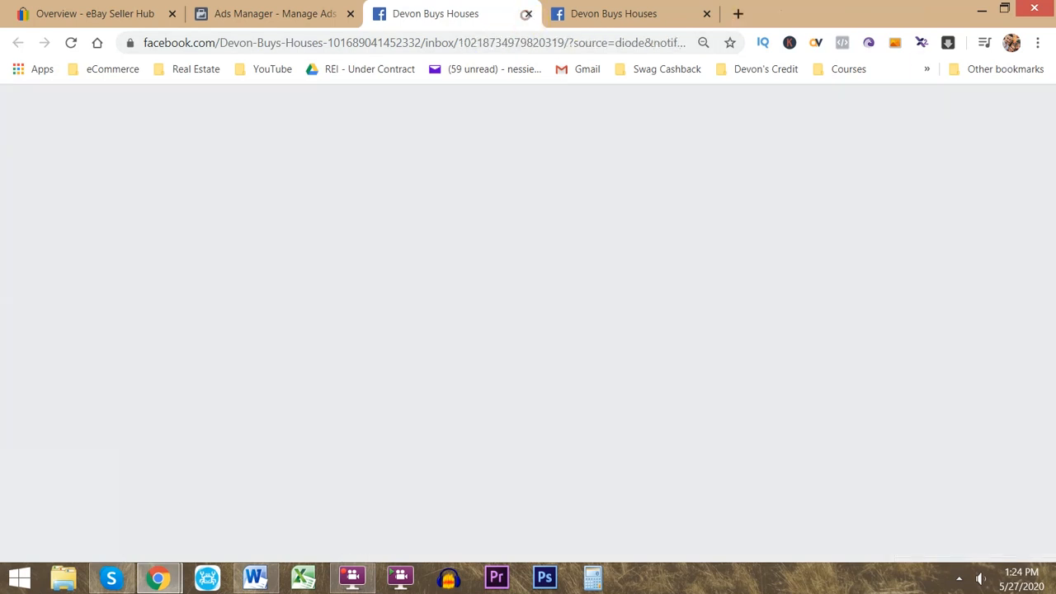
Close the remaining Devon Buys Houses inbox tabs and return to the chat setup in Ads Manager.
click(585, 15)
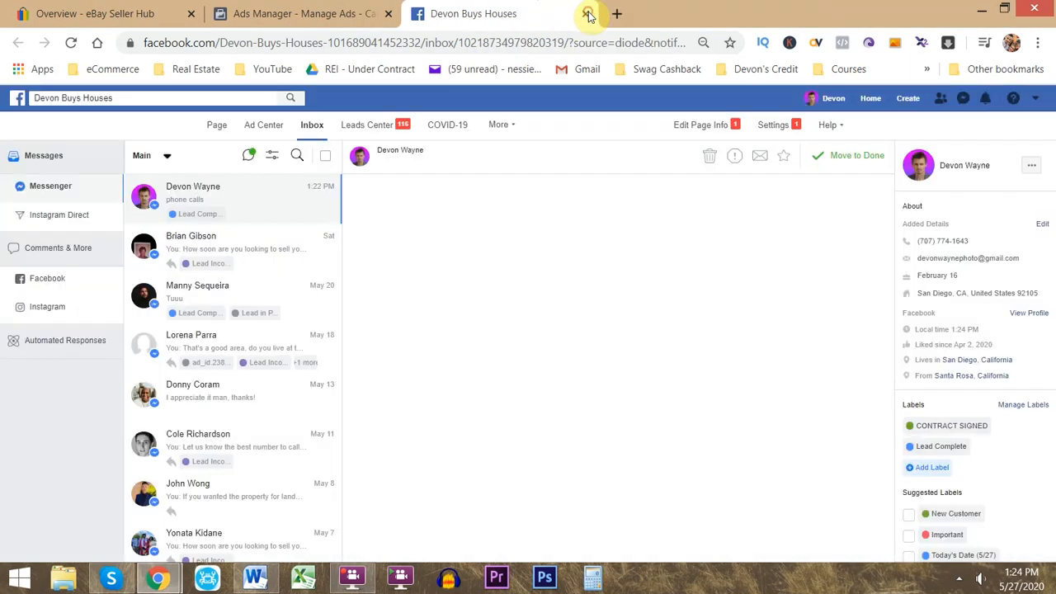
click(586, 14)
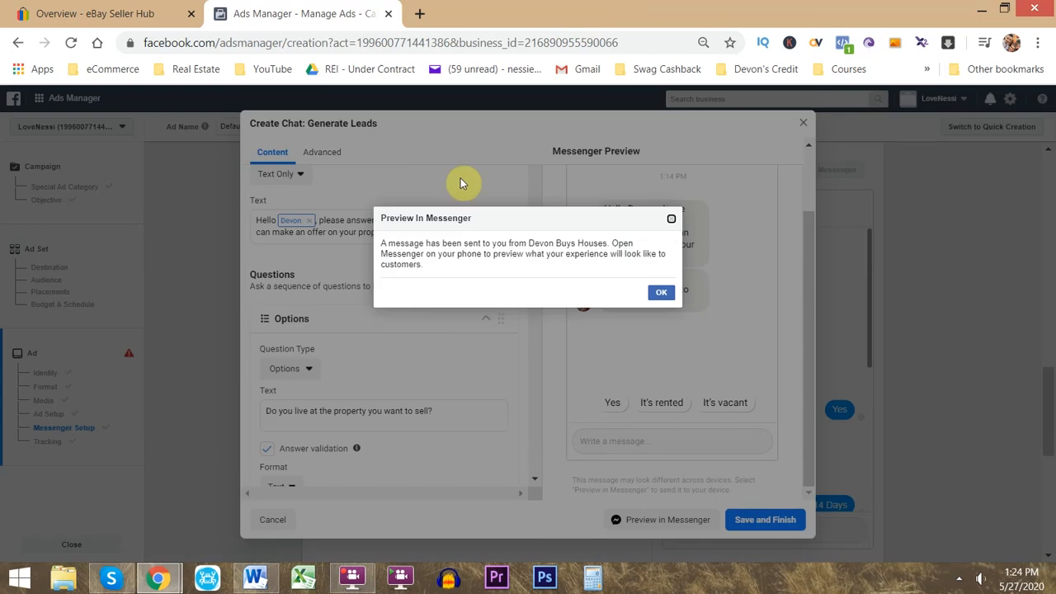
Dismiss the preview notice, save and finish the Generate Leads chat template, and check for it among the existing templates.
click(674, 219)
click(766, 521)
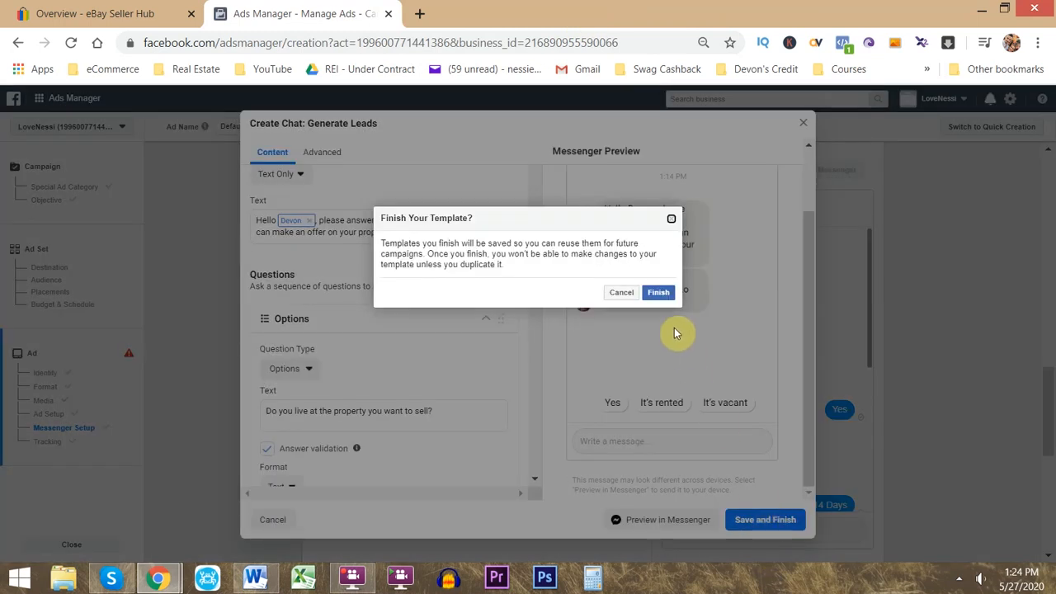
click(658, 293)
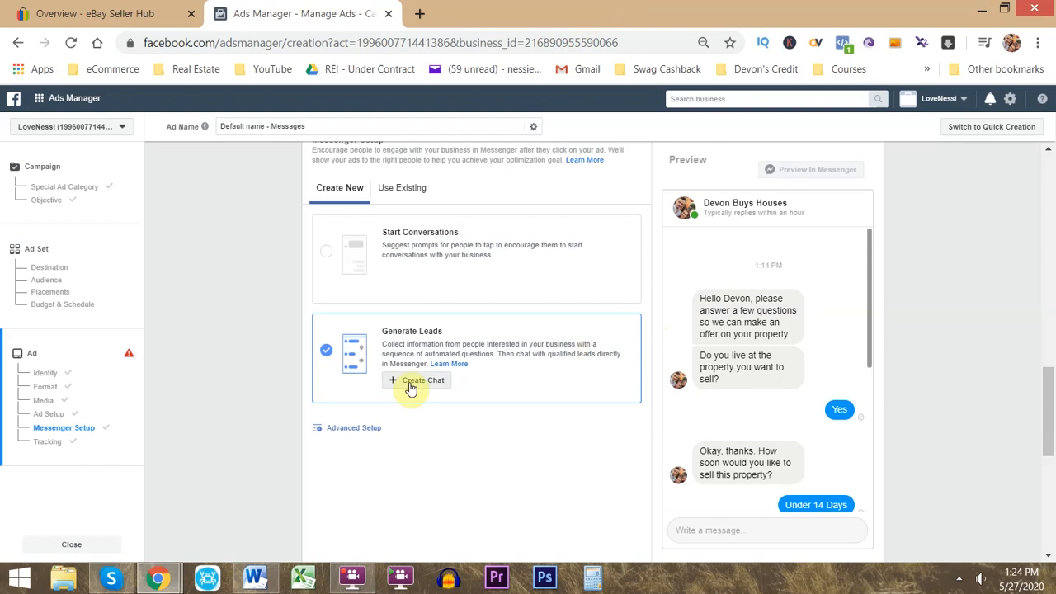
click(402, 187)
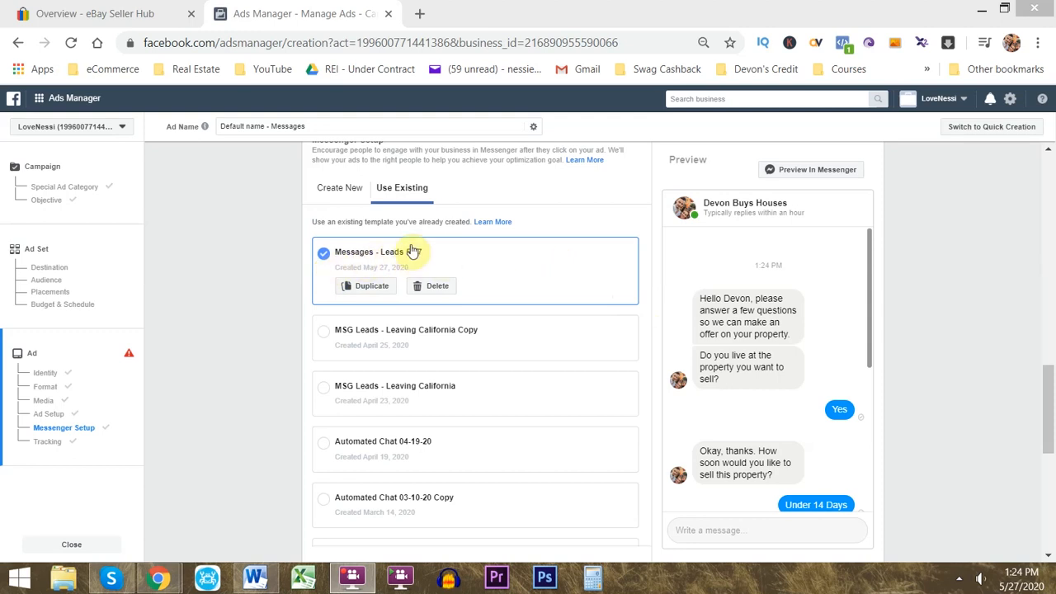
click(339, 188)
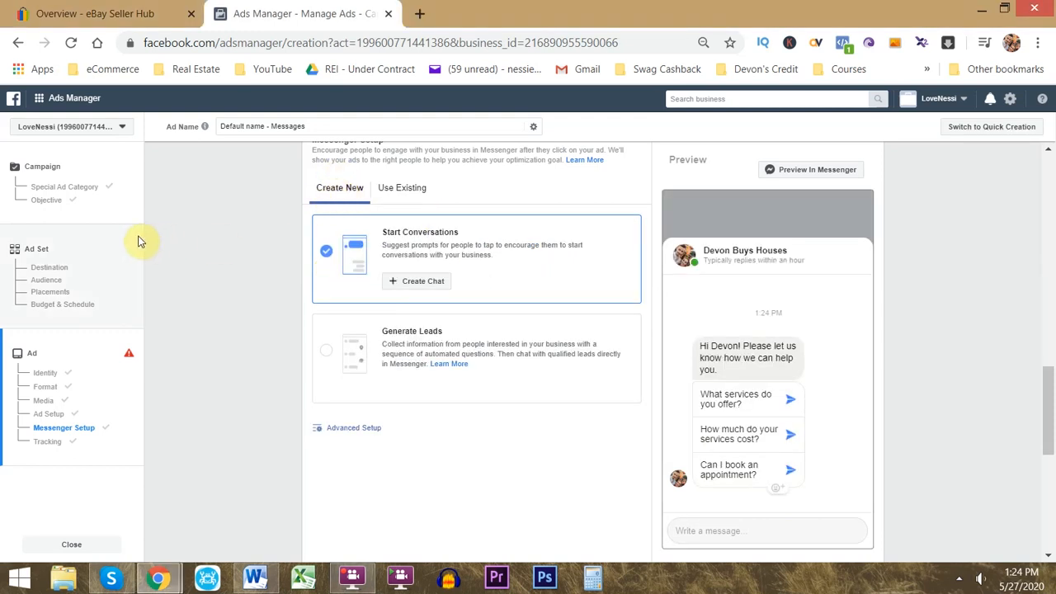
Reopen the LoveNessi ads account from the Real Estate bookmarks and start a new campaign with the Lead generation objective.
click(191, 69)
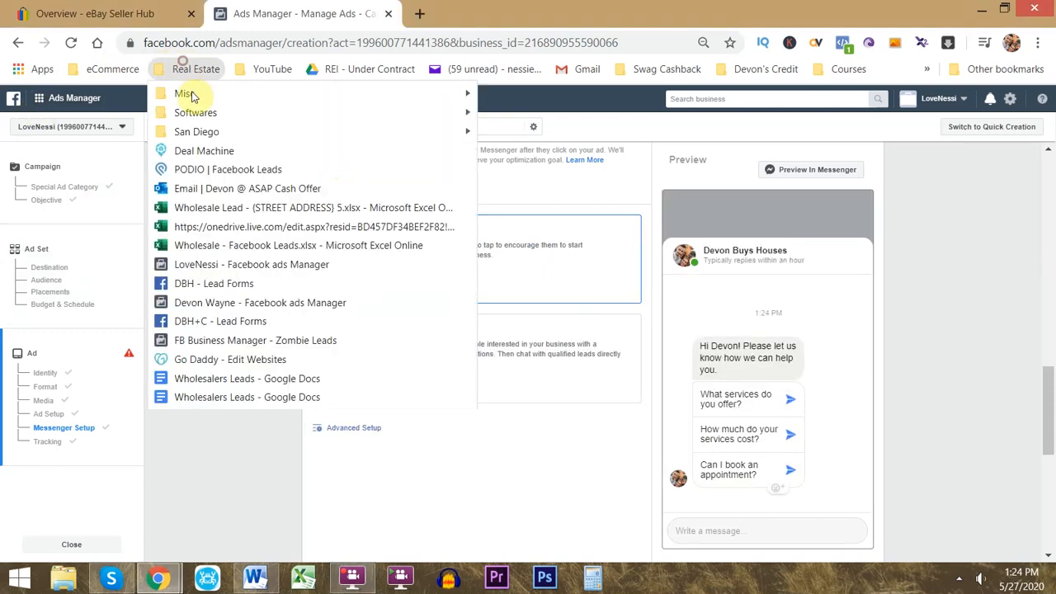
click(236, 265)
click(602, 165)
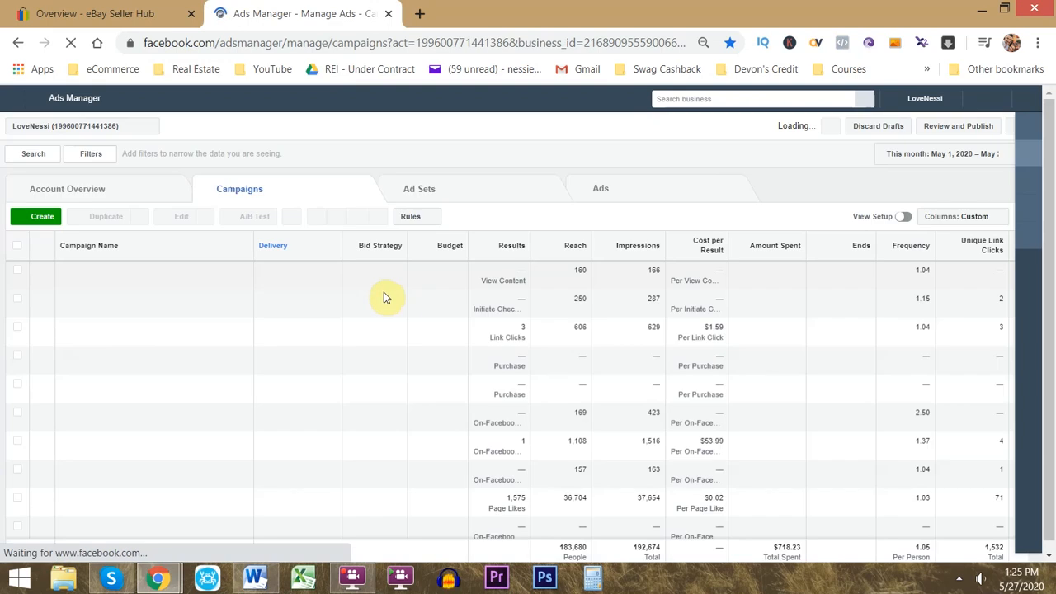
click(35, 216)
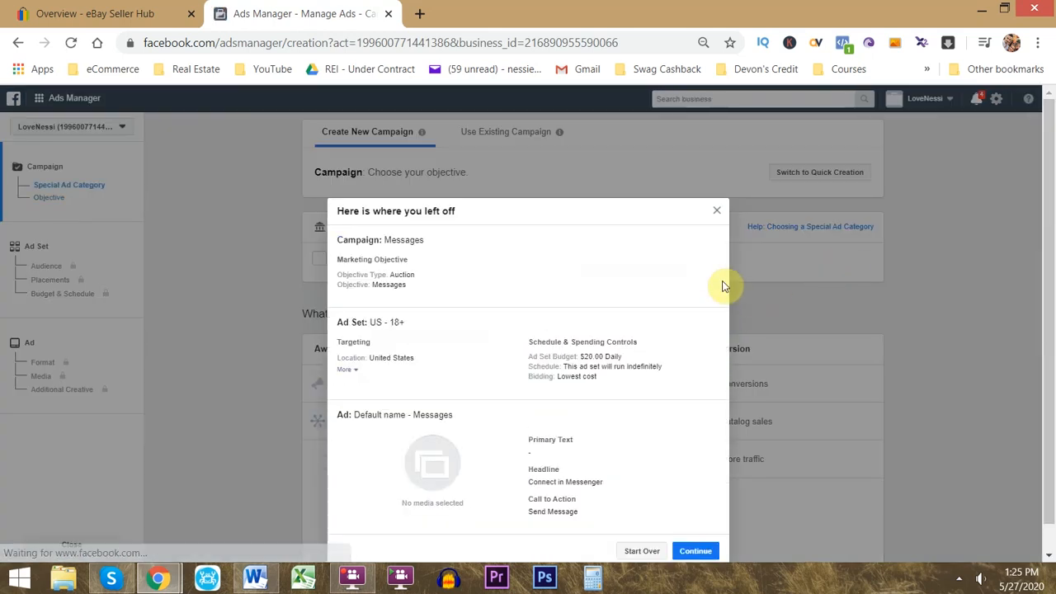
click(569, 549)
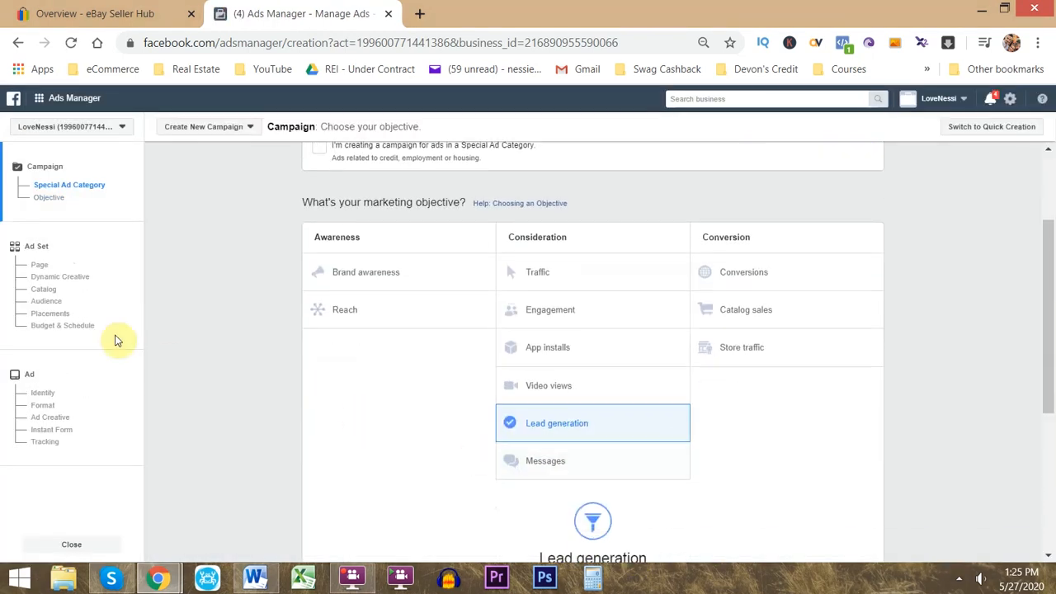
Set Devon Buys Houses as the Facebook page promoted by the lead generation ad set.
click(47, 397)
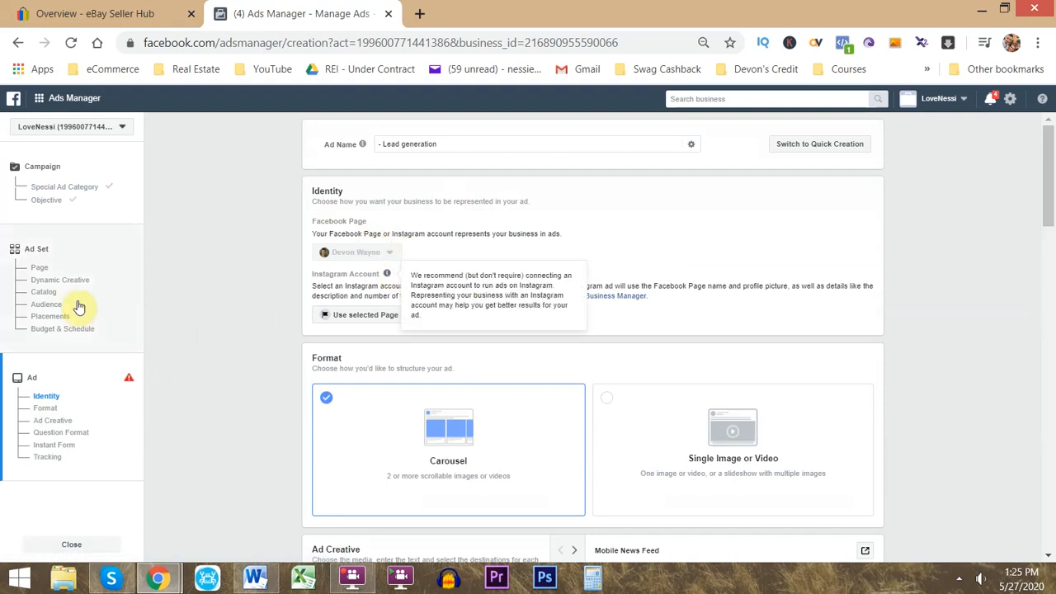
click(44, 279)
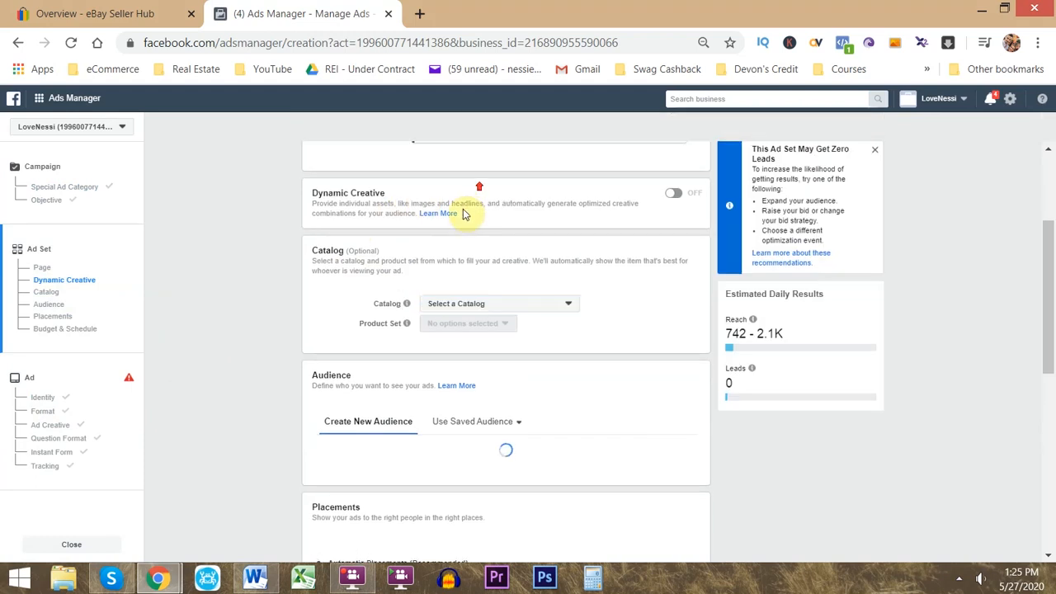
scroll(464, 212, up, 2)
click(448, 239)
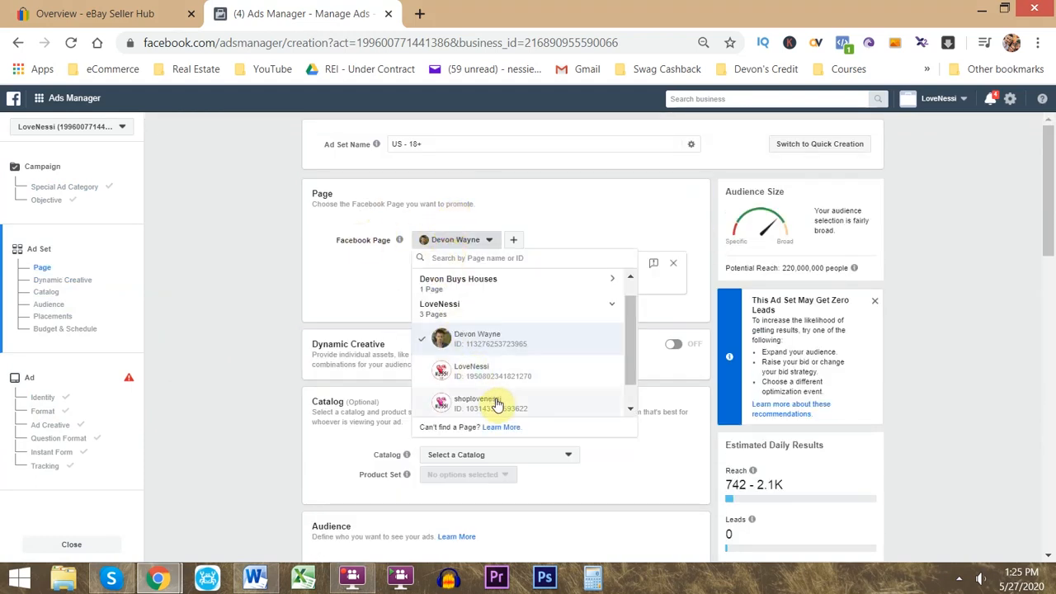
click(471, 289)
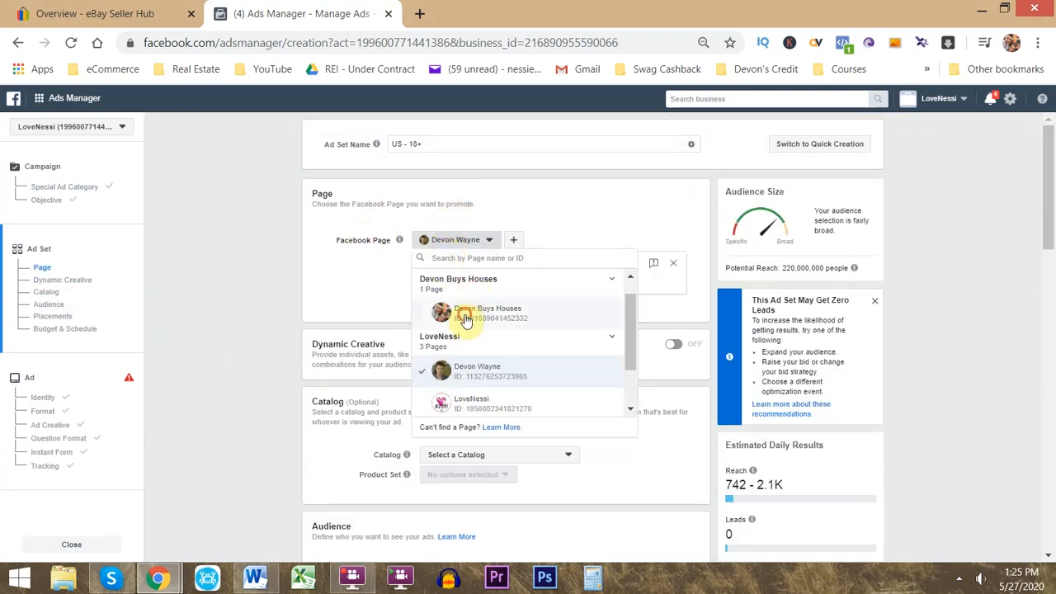
click(450, 315)
click(233, 337)
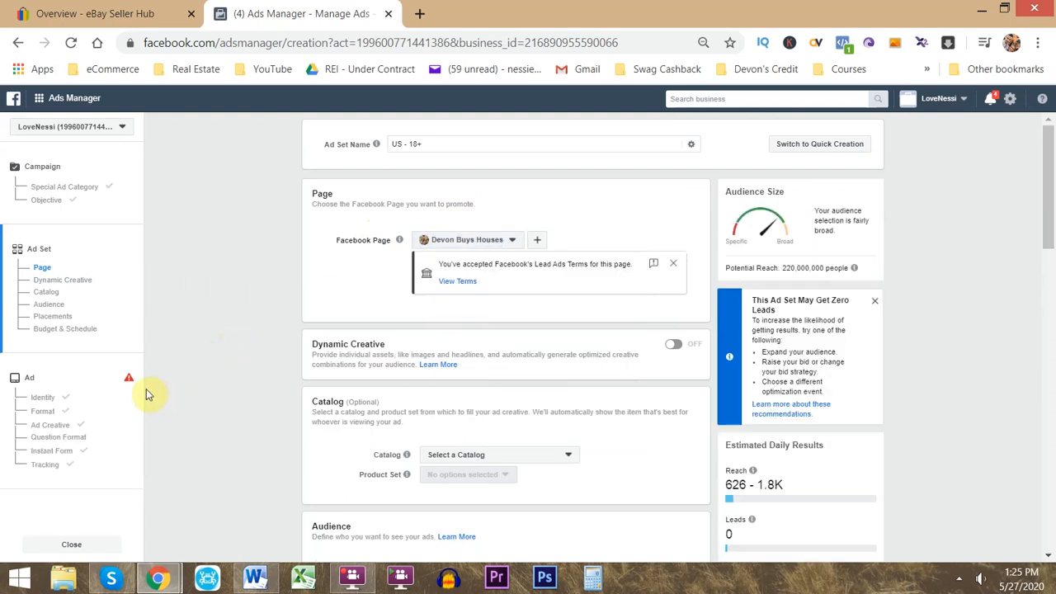
Choose Automated Chat as the ad's question format and look at the existing chat templates.
click(52, 439)
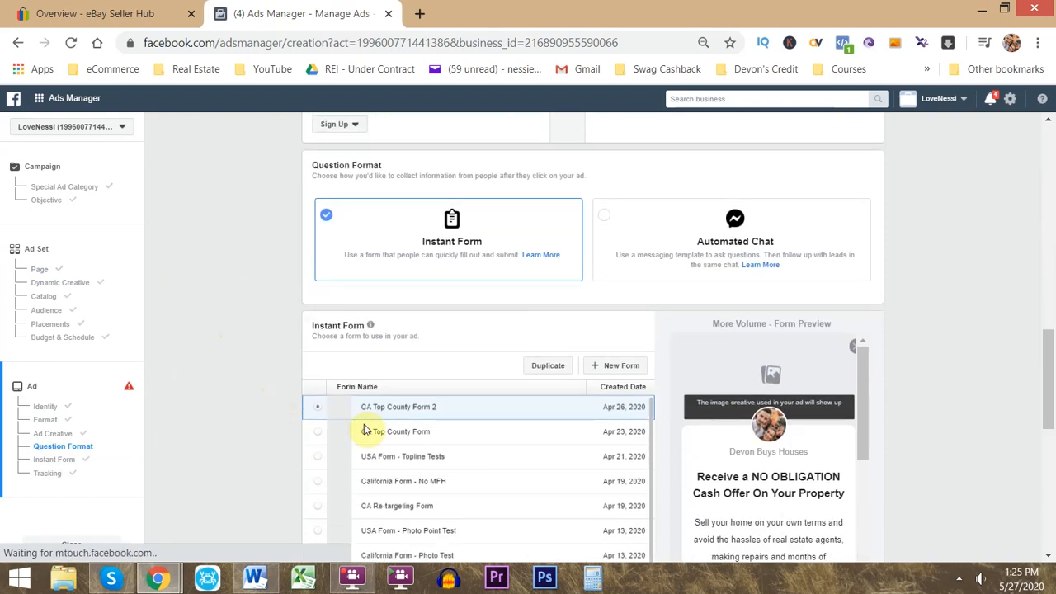
click(712, 234)
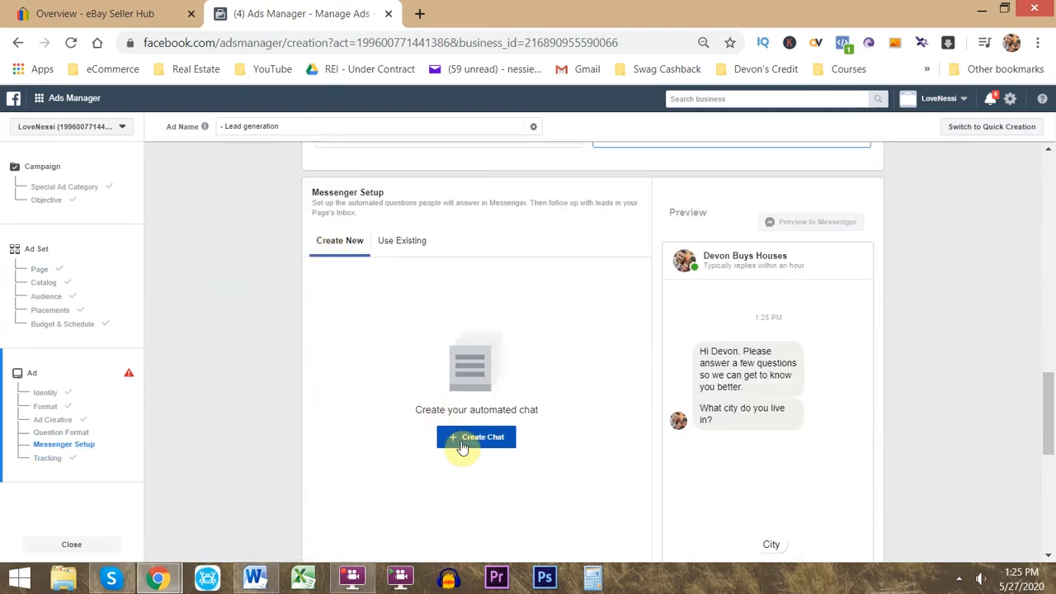
click(406, 240)
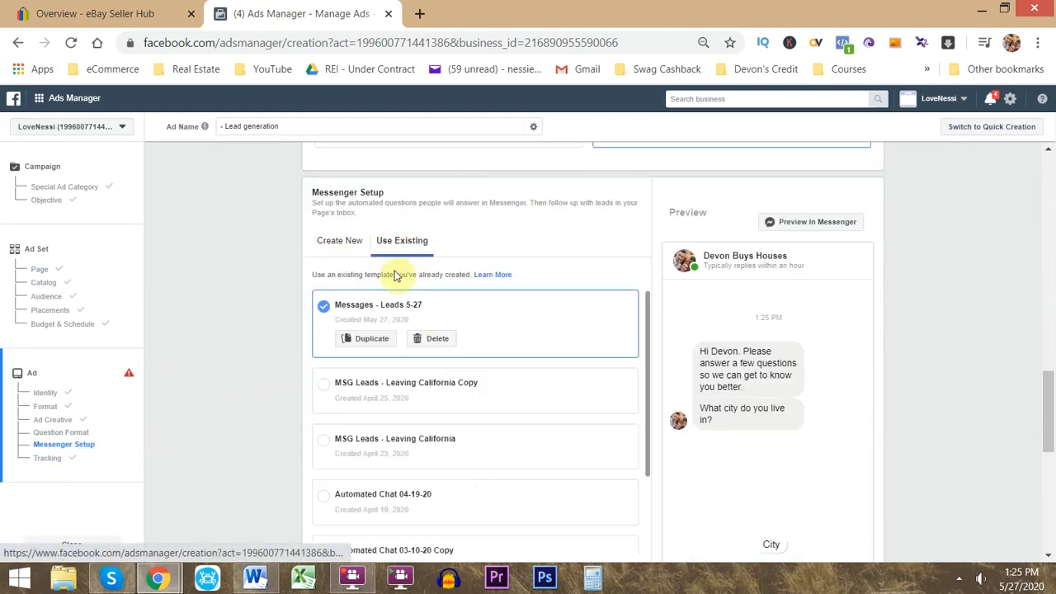
click(339, 240)
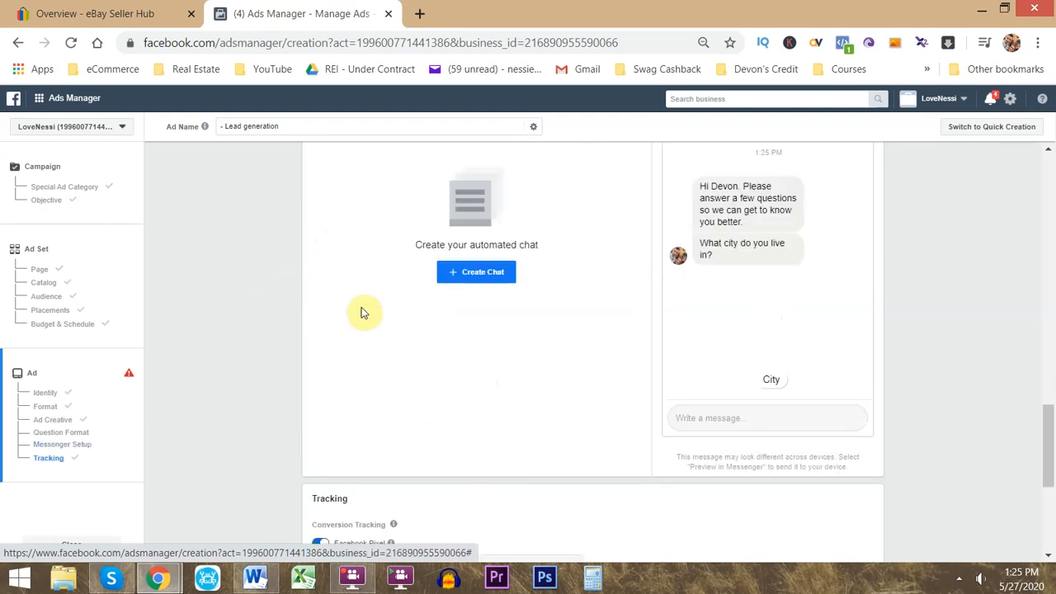
Examine the default automated chat form of the lead generation ad and close it without saving.
click(477, 273)
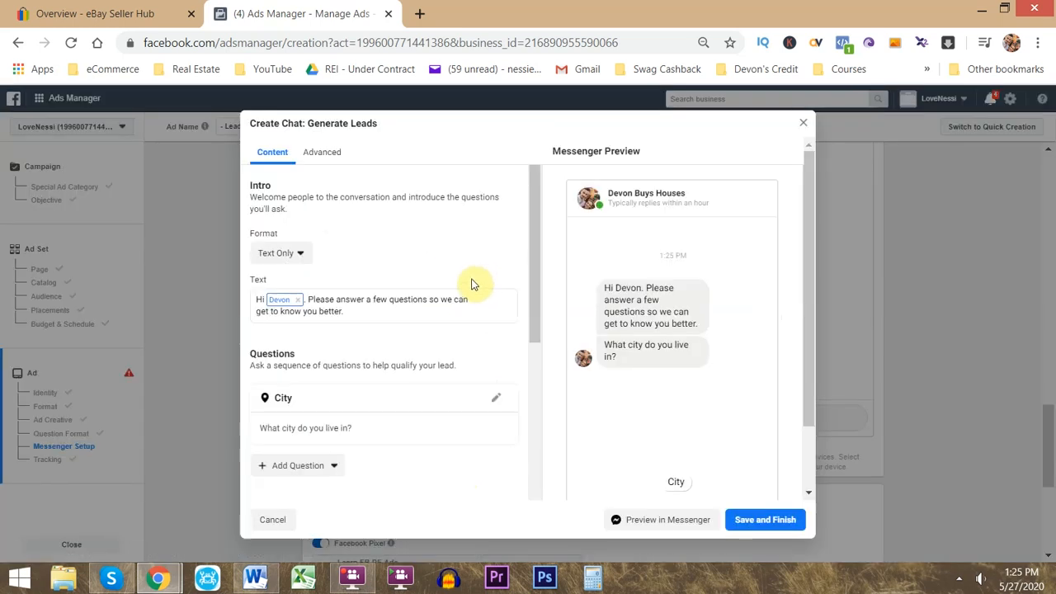
scroll(471, 346, down, 2)
scroll(495, 321, up, 2)
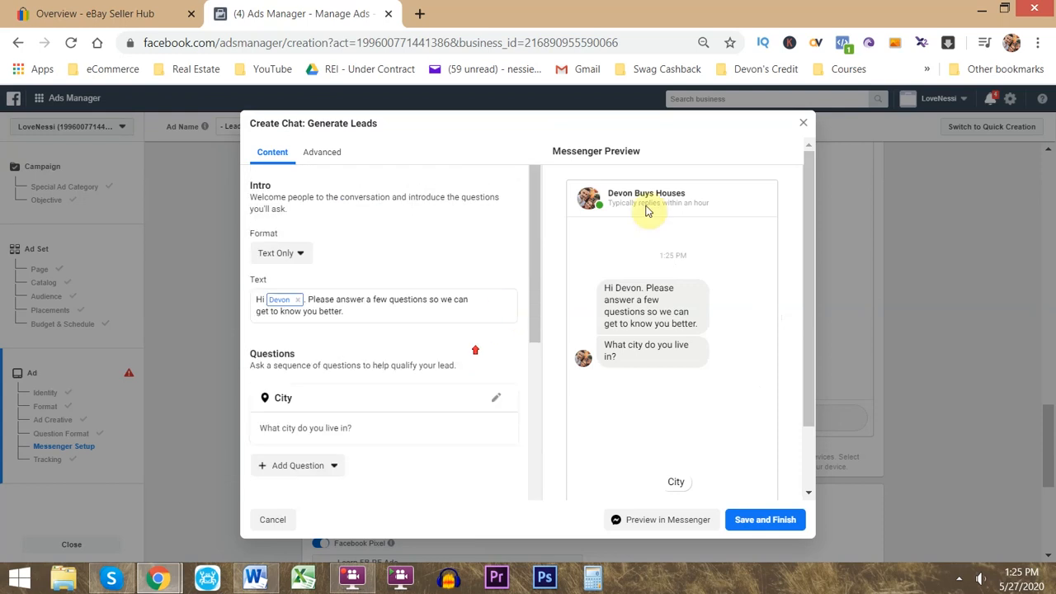
click(803, 123)
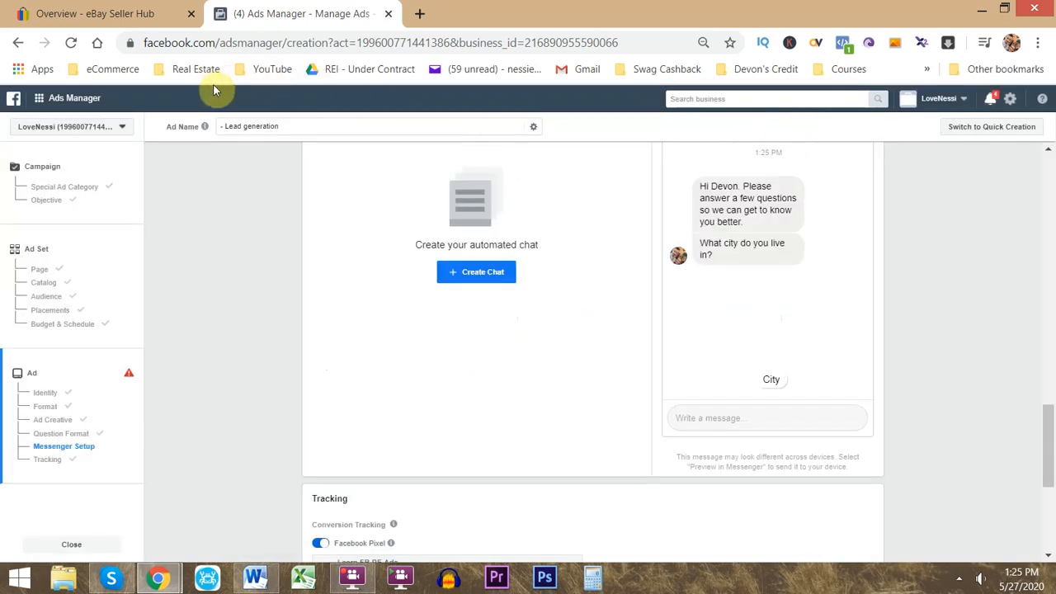
Change the campaign objective to Messages and set Devon Buys Houses as the ad's Facebook page.
click(43, 171)
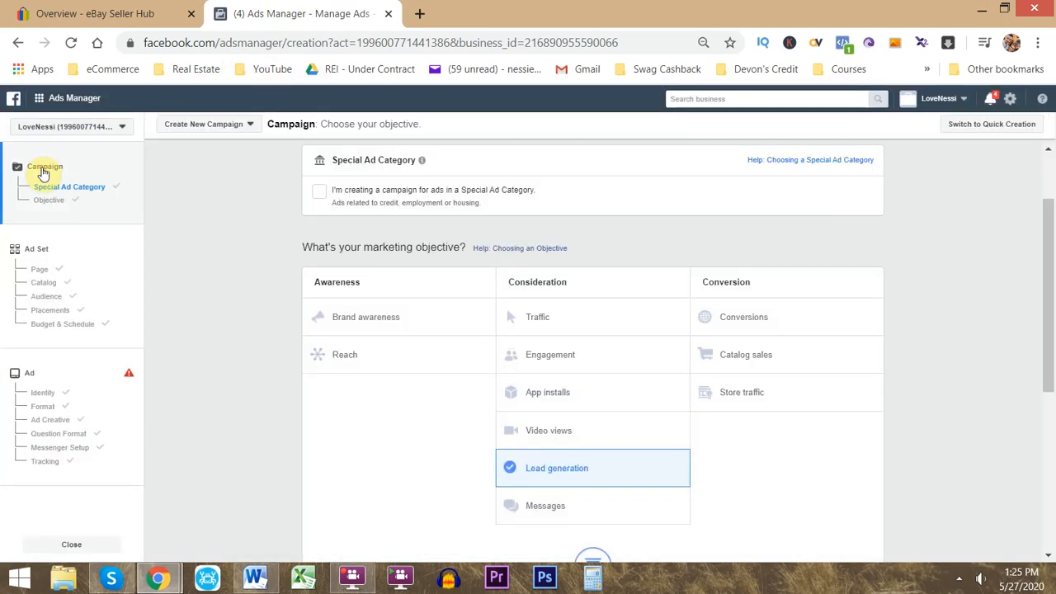
click(610, 518)
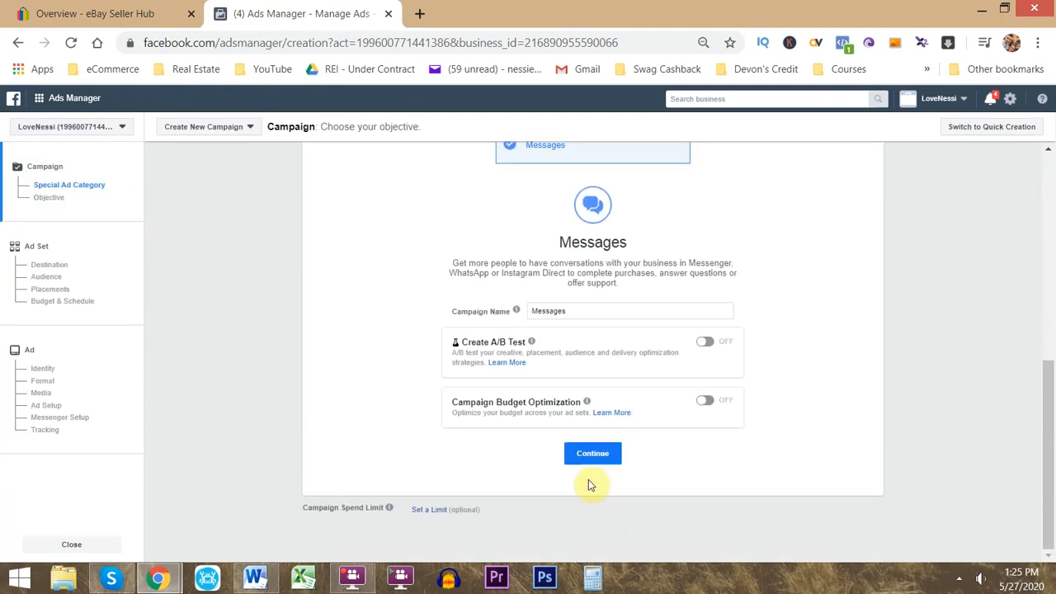
click(43, 368)
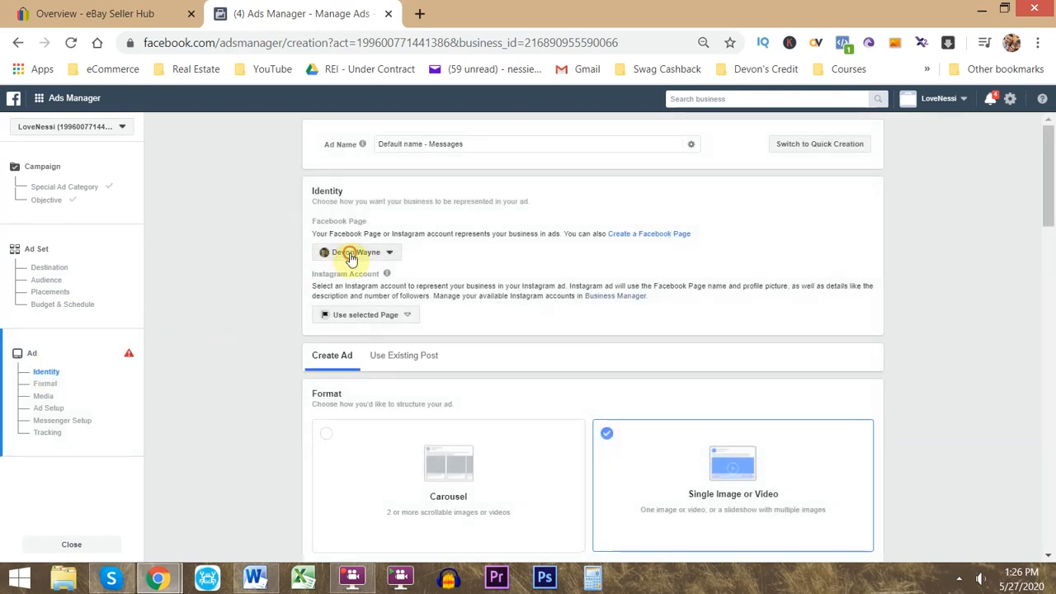
click(351, 256)
scroll(365, 302, up, 1)
click(373, 335)
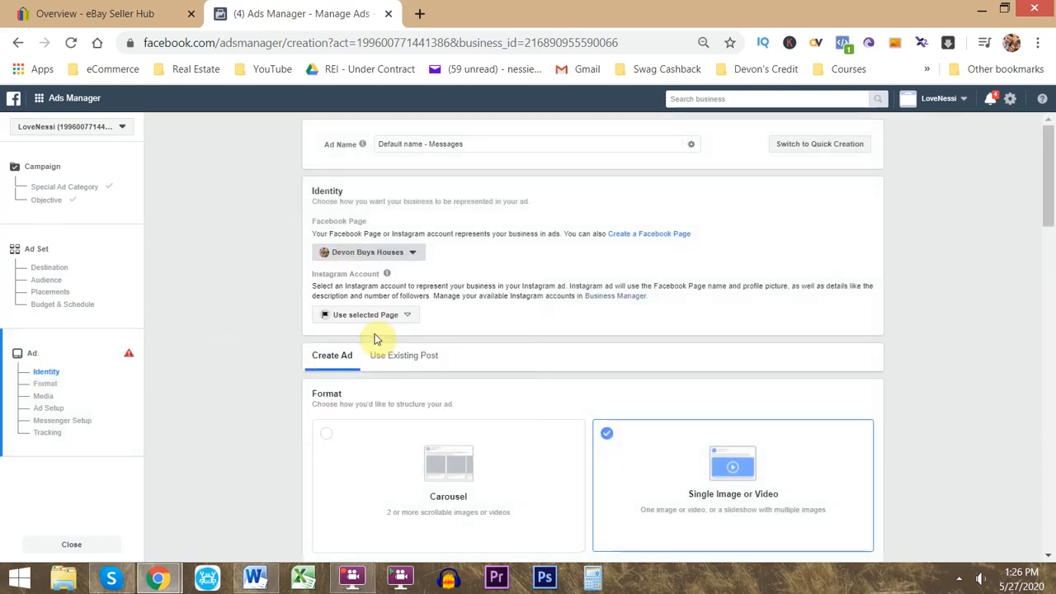
Choose Generate Leads in the ad's Messenger setup, view its default chat form and close it.
click(82, 422)
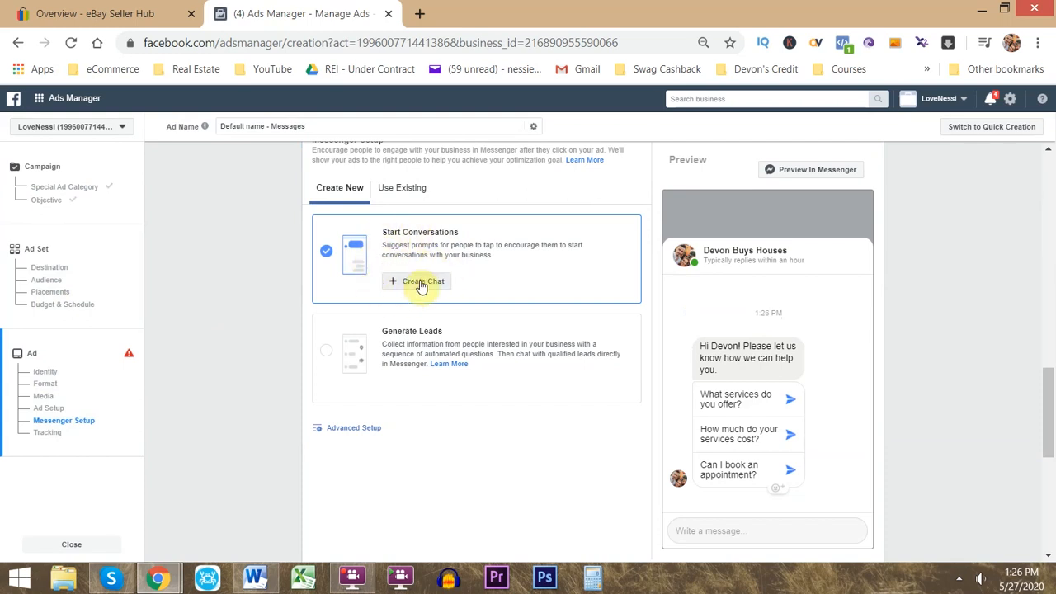
click(329, 352)
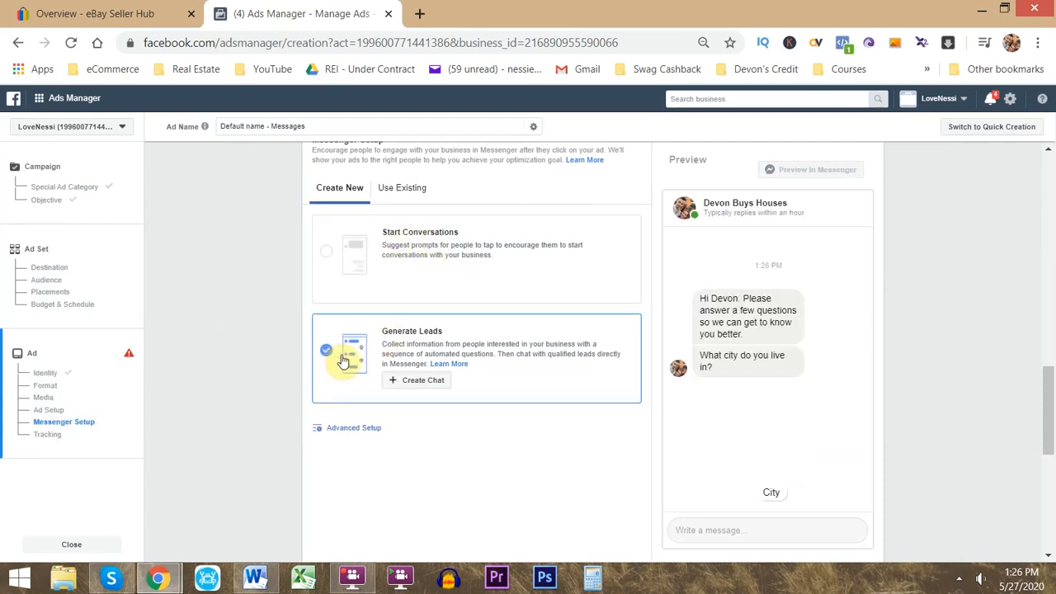
click(419, 390)
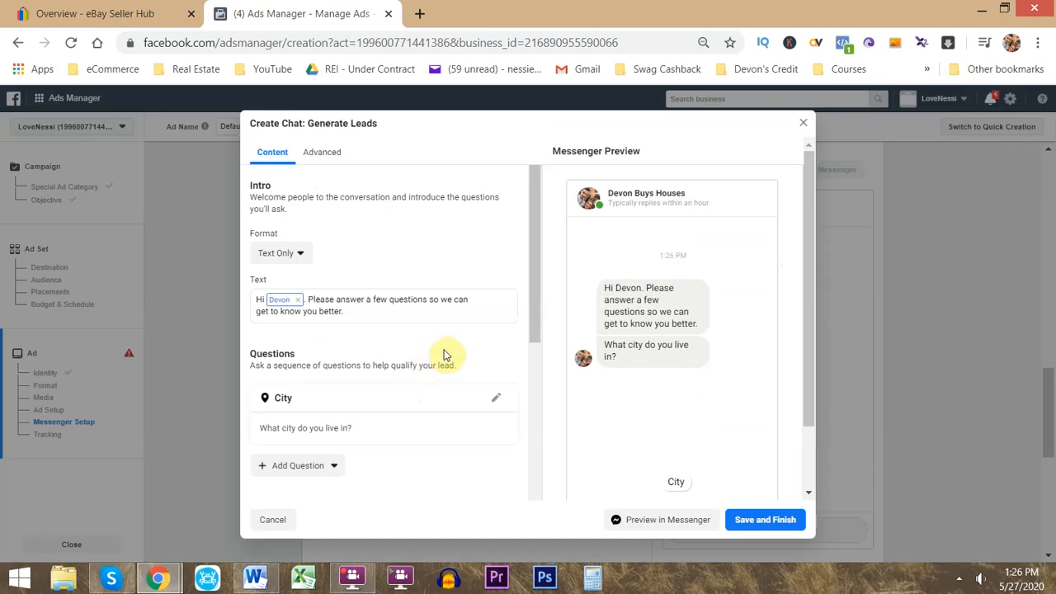
click(802, 123)
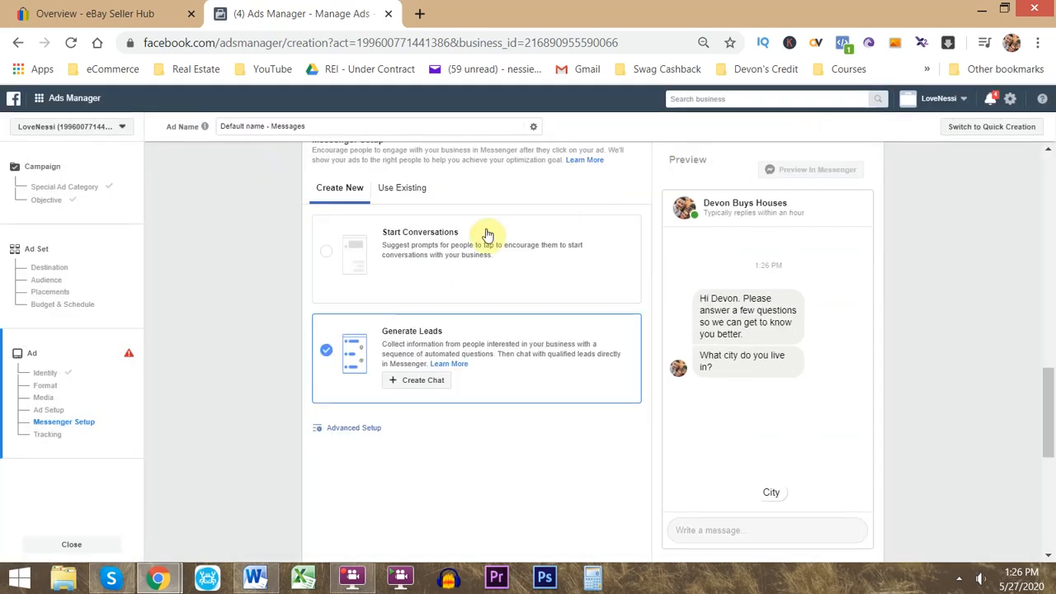
Look through the list of existing chat templates for the Messages ad.
click(402, 189)
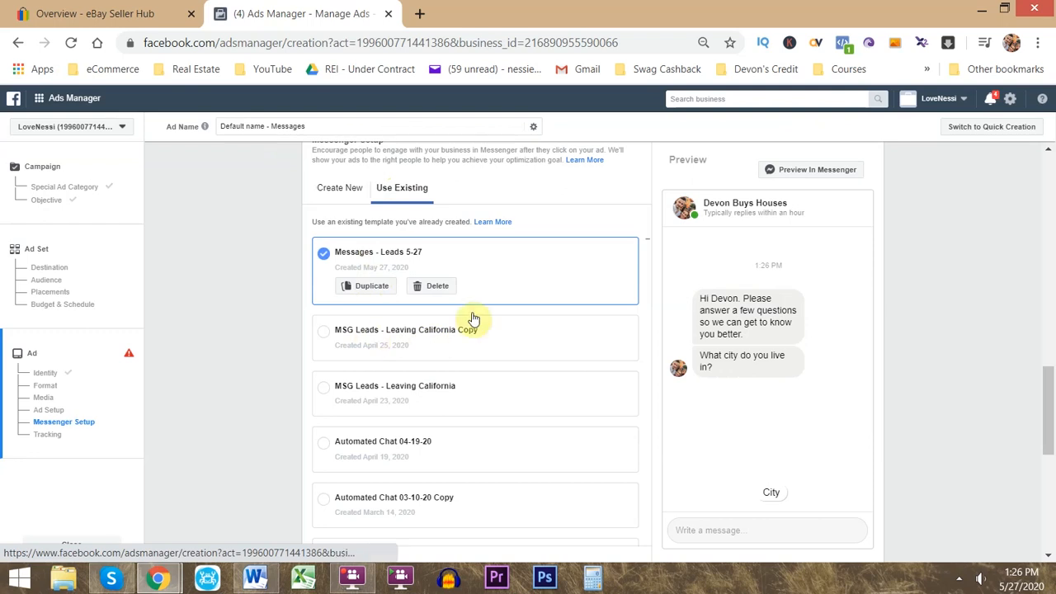
scroll(413, 384, down, 4)
scroll(412, 391, up, 4)
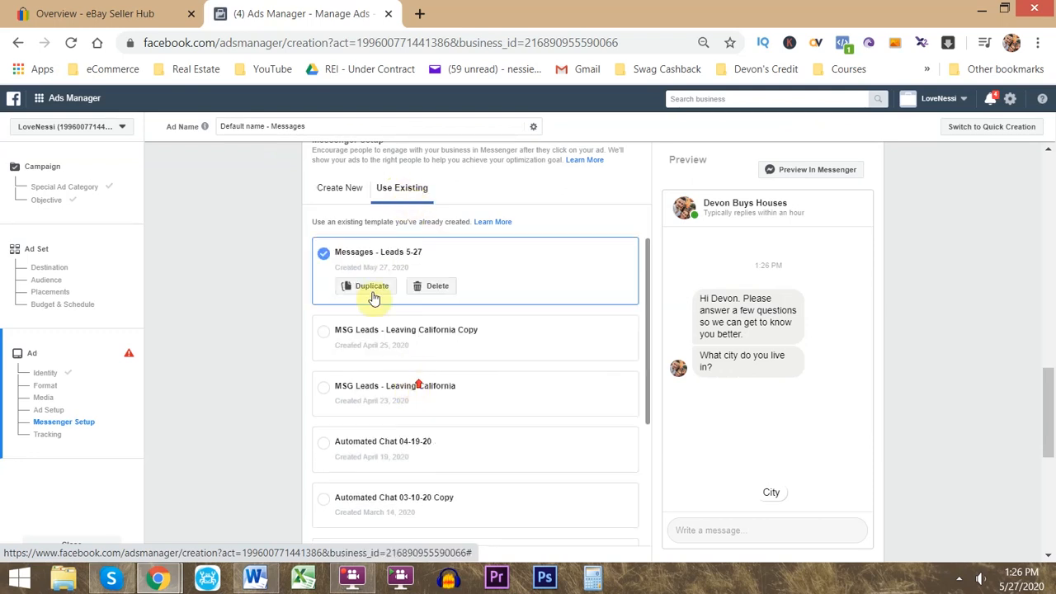
Return to creating a new chat, choose Generate Leads and open its chat form.
click(346, 191)
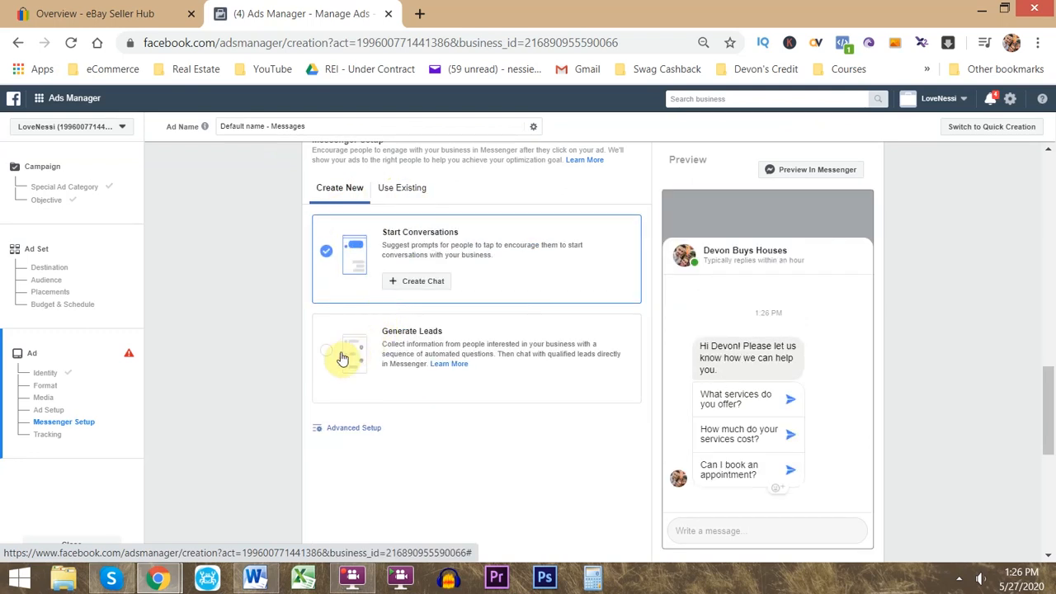
click(334, 358)
click(414, 377)
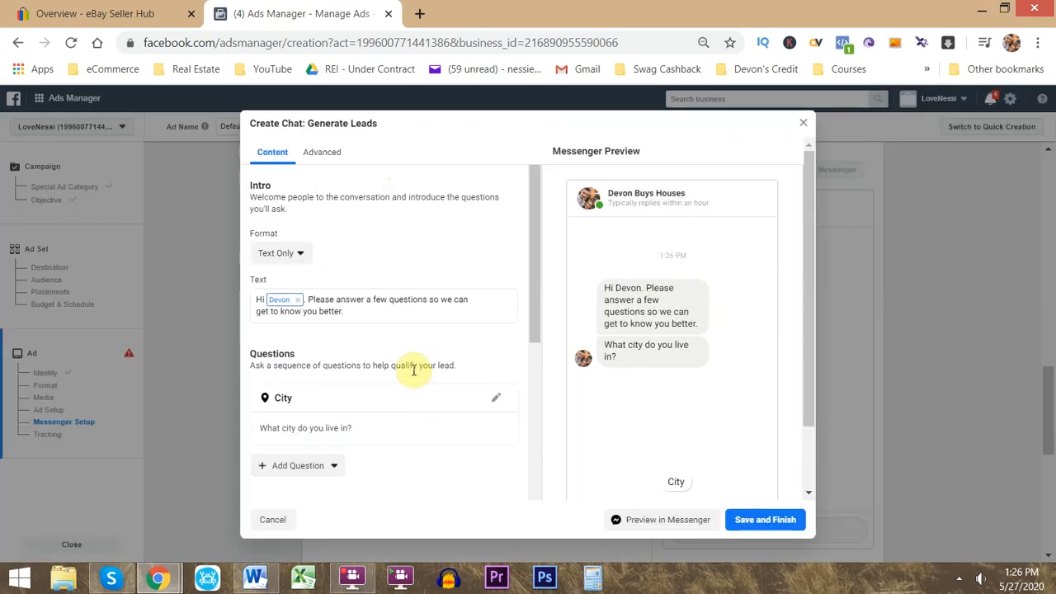
Switch to the Facebook Ads - Messenger Bot Setup document in Word and go to its beginning.
click(255, 577)
scroll(434, 307, up, 15)
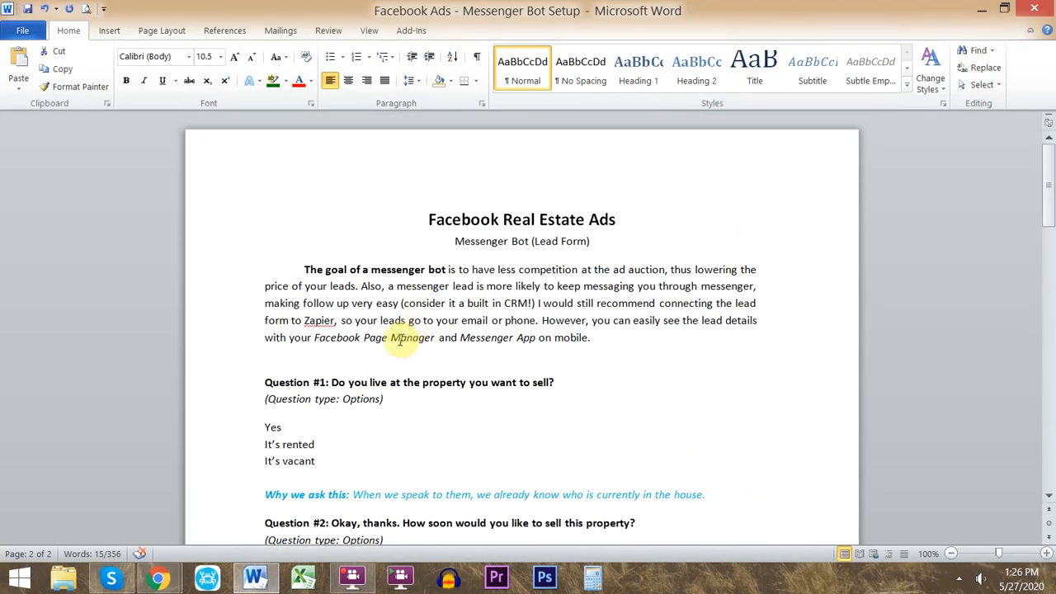
Review the document's first three lead questions, checking the question type of each: Options, Options and Short Answer.
scroll(399, 368, down, 3)
scroll(402, 357, up, 3)
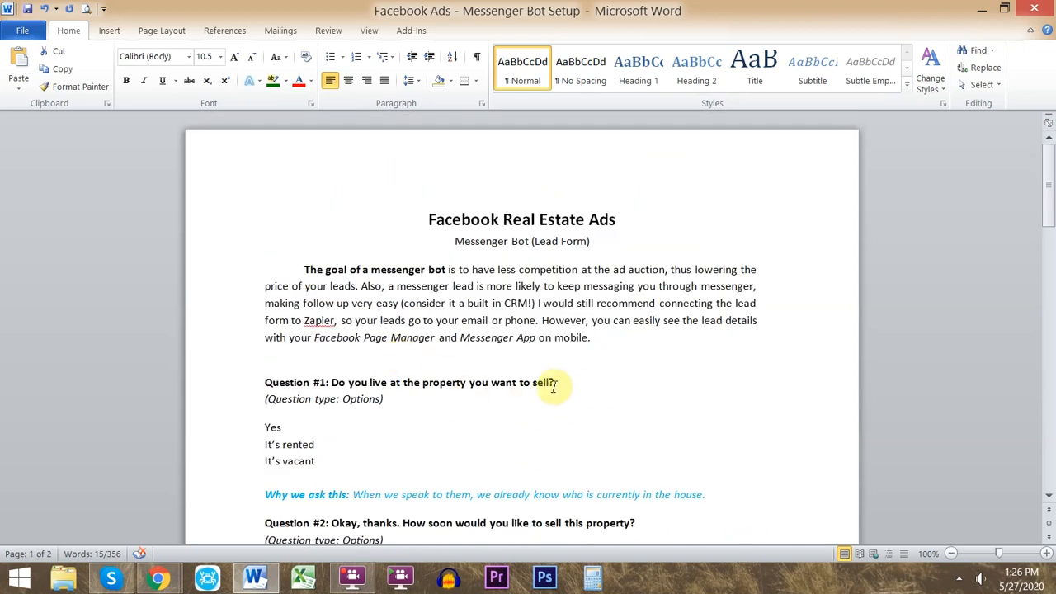
scroll(470, 367, down, 2)
drag(401, 321, 264, 332)
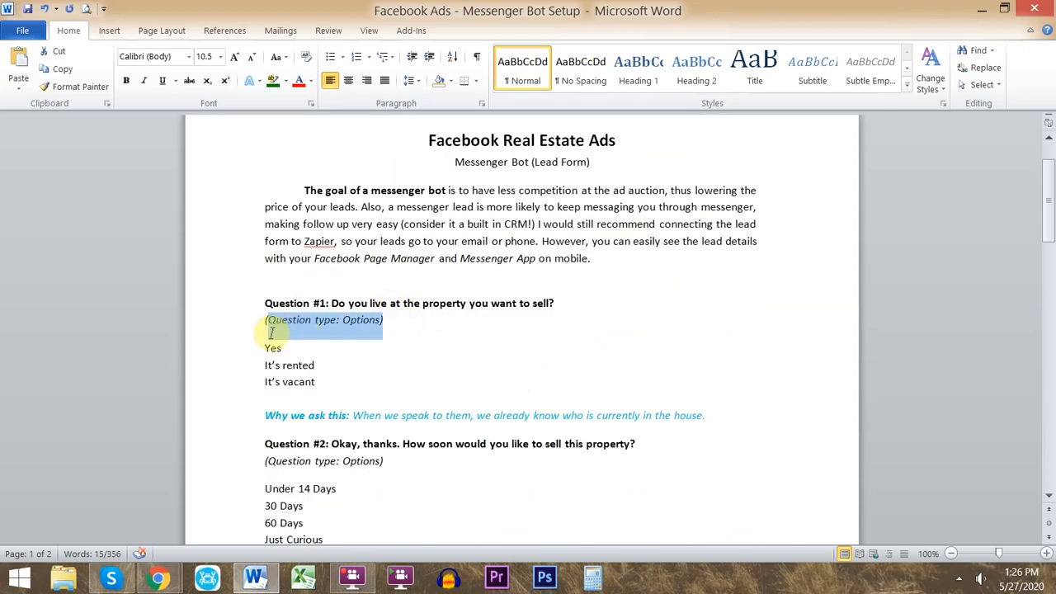
scroll(385, 341, down, 2)
drag(384, 381, 223, 384)
scroll(445, 400, down, 3)
drag(440, 423, 338, 422)
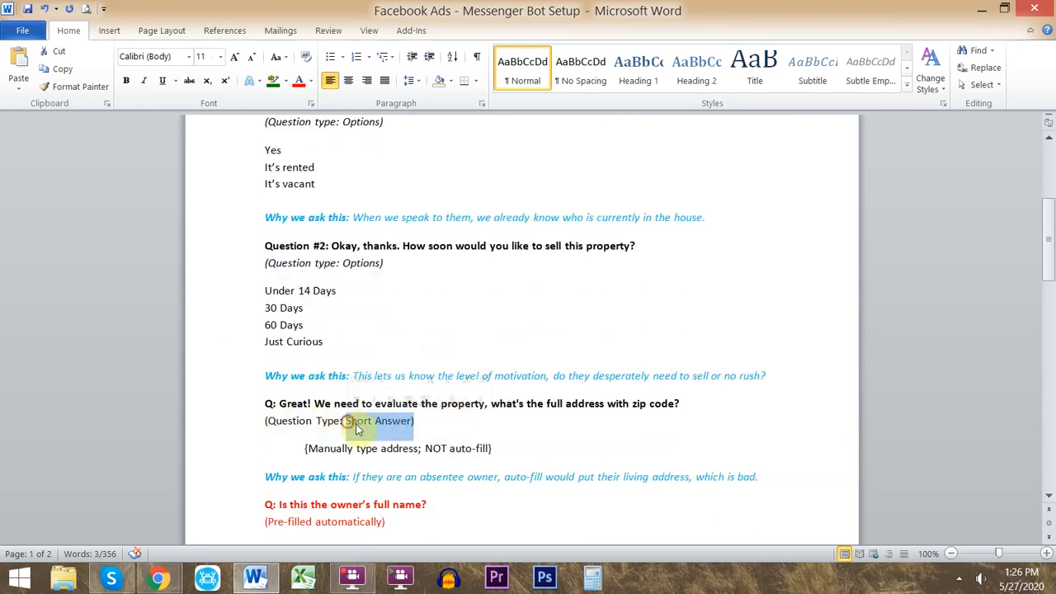
scroll(402, 422, down, 5)
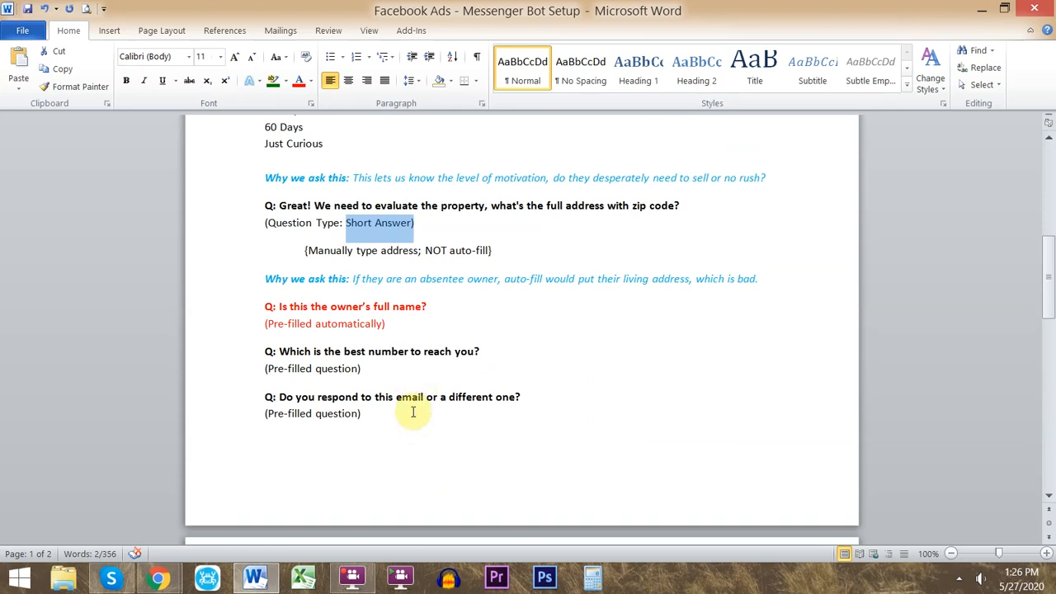
Review the pre-filled questions for the owner's full name, best number and email, and return to the document's beginning.
drag(390, 360, 270, 353)
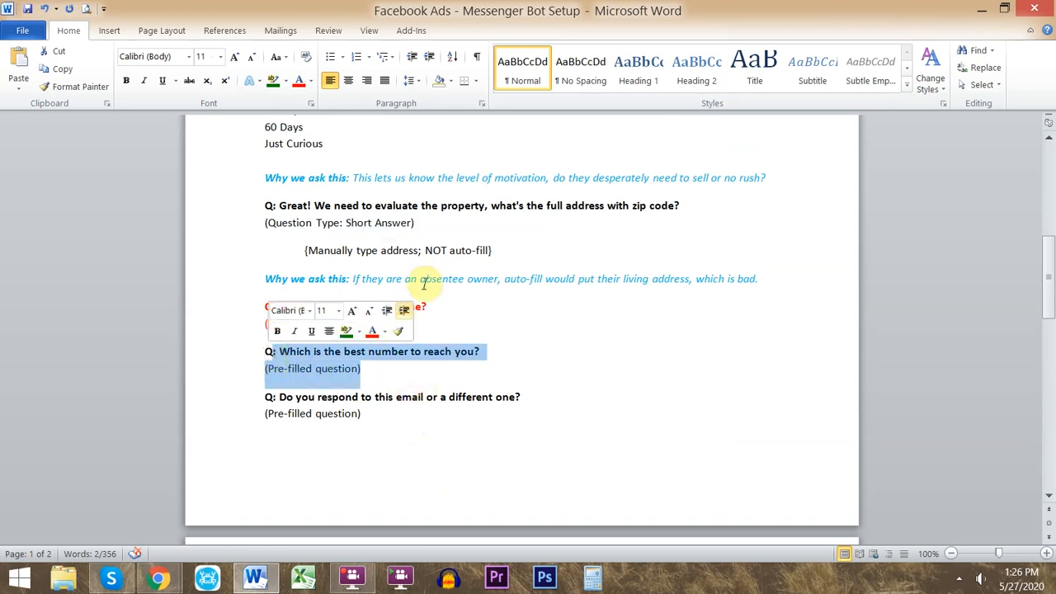
click(474, 280)
drag(411, 324, 265, 306)
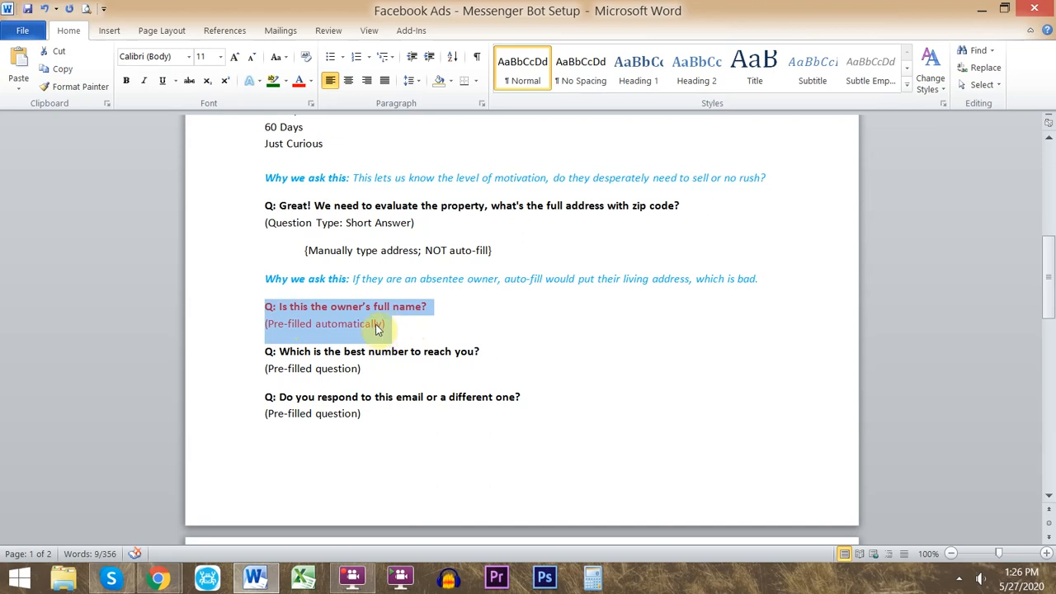
click(364, 366)
drag(434, 373, 270, 369)
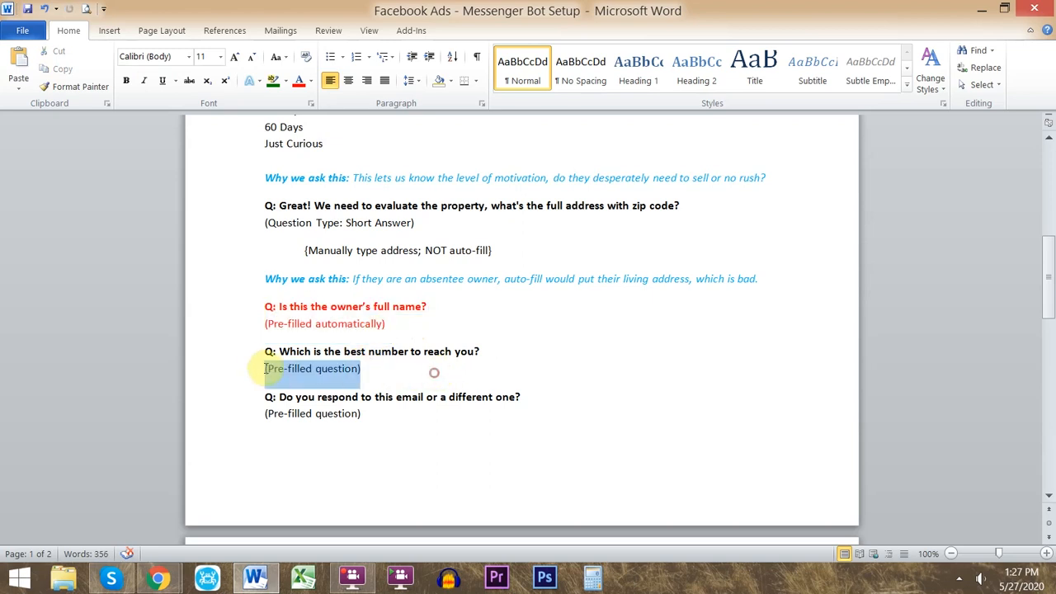
click(391, 370)
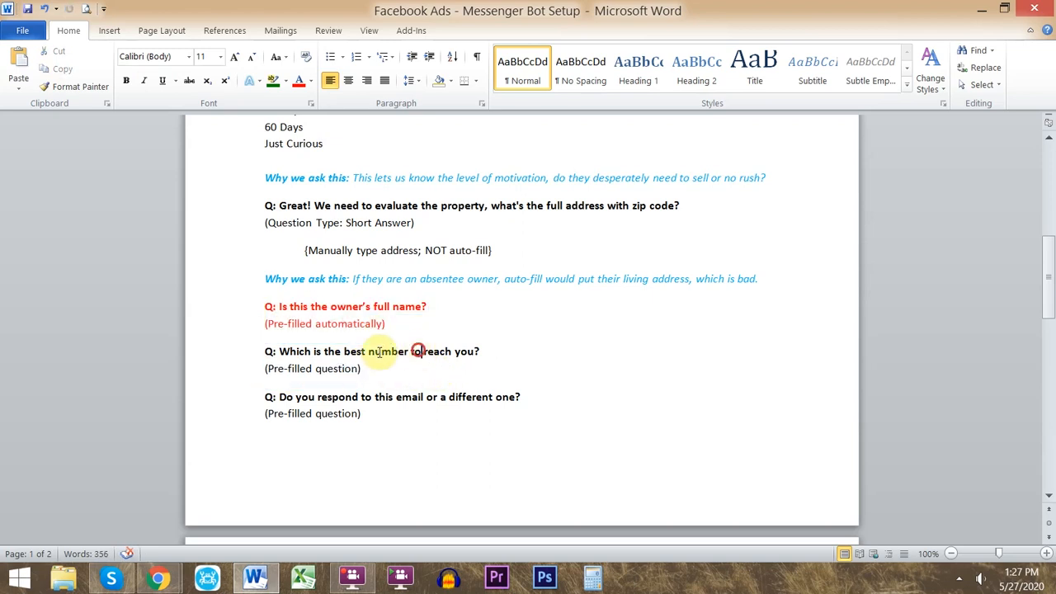
drag(418, 351, 280, 351)
drag(484, 397, 279, 398)
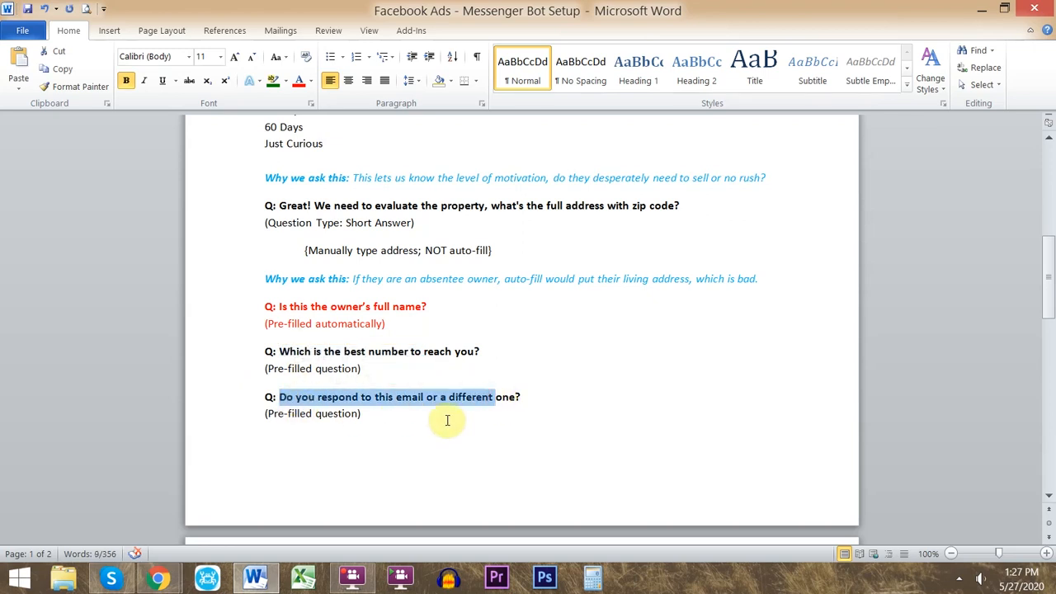
scroll(447, 419, down, 1)
scroll(450, 419, up, 4)
scroll(445, 421, up, 6)
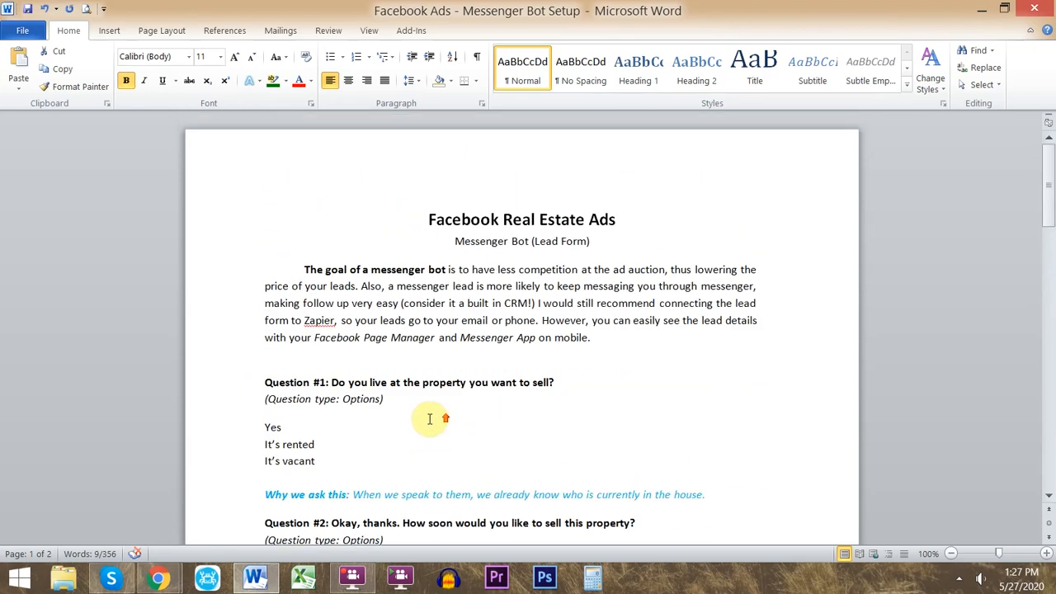
Copy the text of Question #1 from the document and switch to the Generate Leads chat form in Ads Manager.
scroll(417, 422, down, 1)
drag(582, 344, 330, 344)
key(ctrl+c)
click(157, 577)
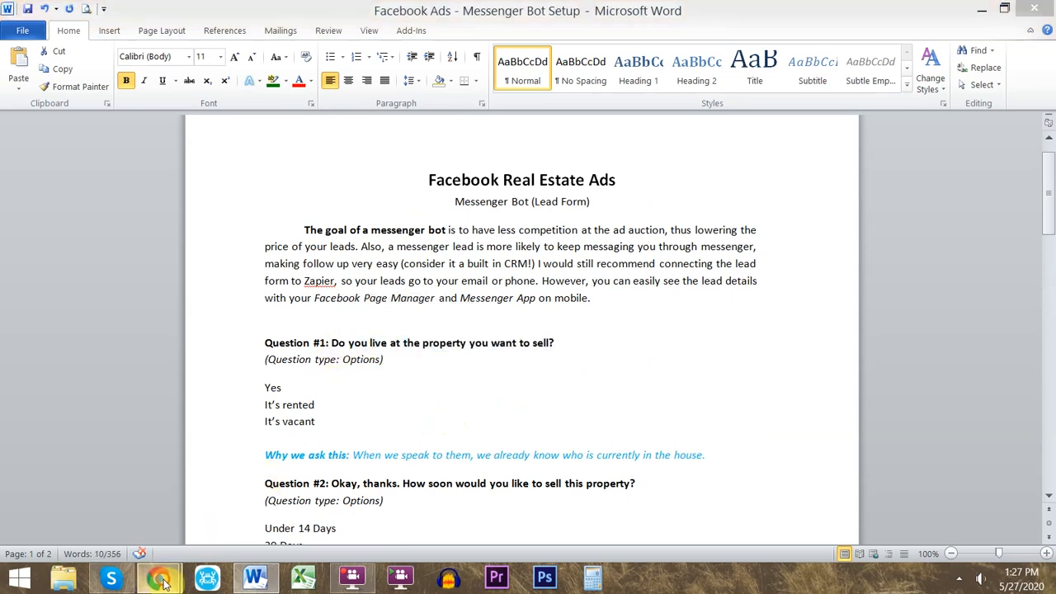
click(141, 487)
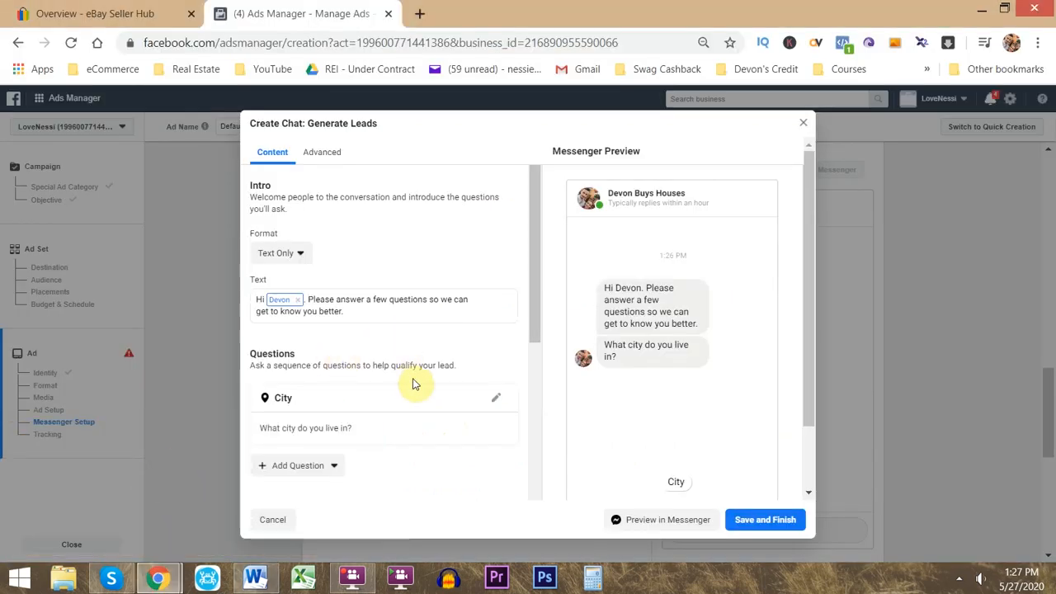
Add a custom Options question to the chat with the text "Do you live at the property you want to sell?".
scroll(416, 346, down, 2)
scroll(370, 301, up, 2)
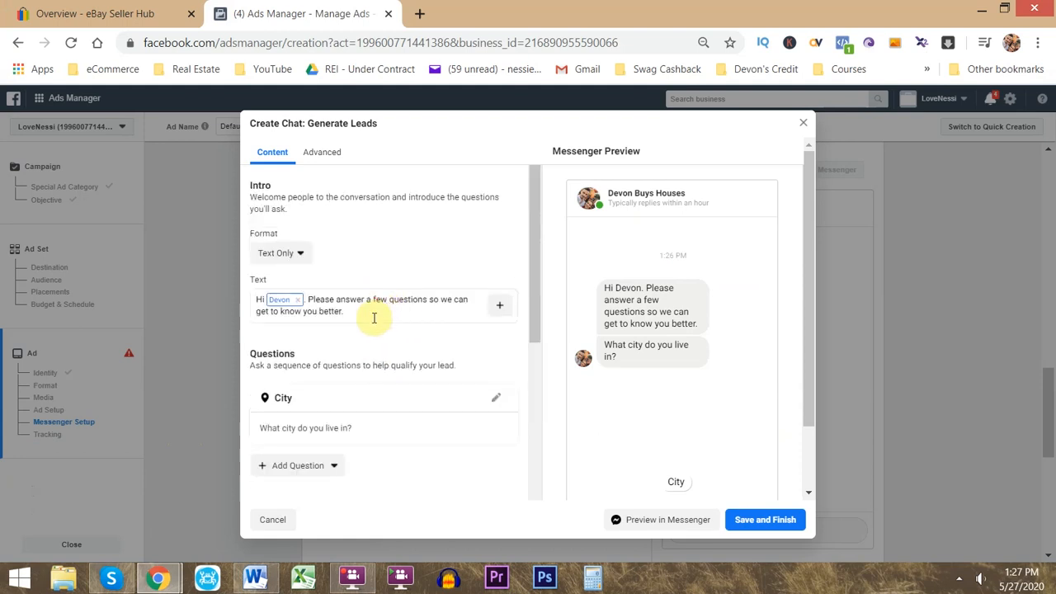
scroll(377, 309, down, 1)
click(312, 386)
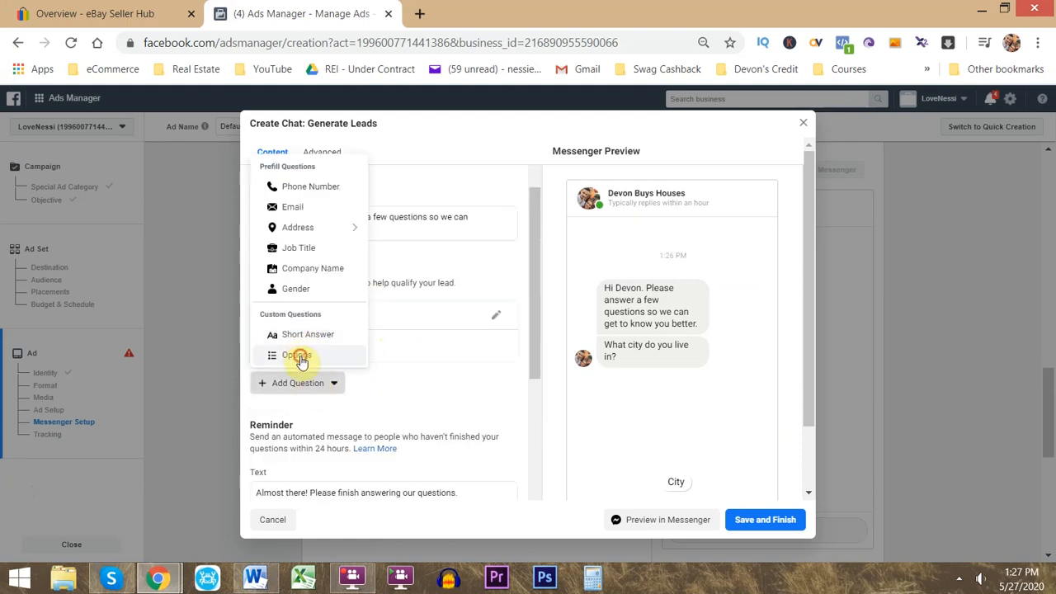
click(297, 355)
scroll(342, 255, up, 2)
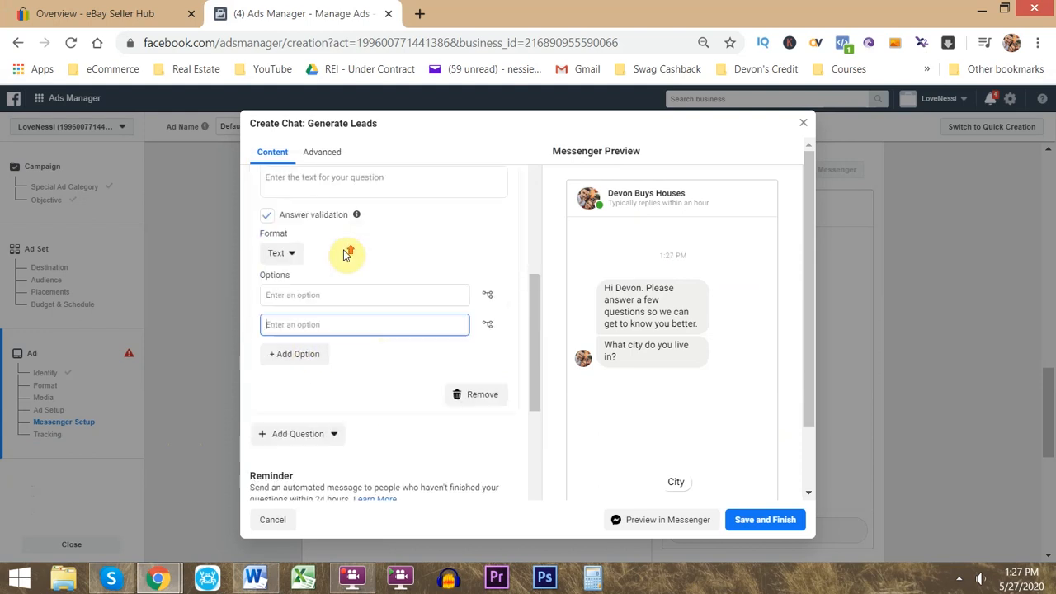
click(339, 262)
key(ctrl+v)
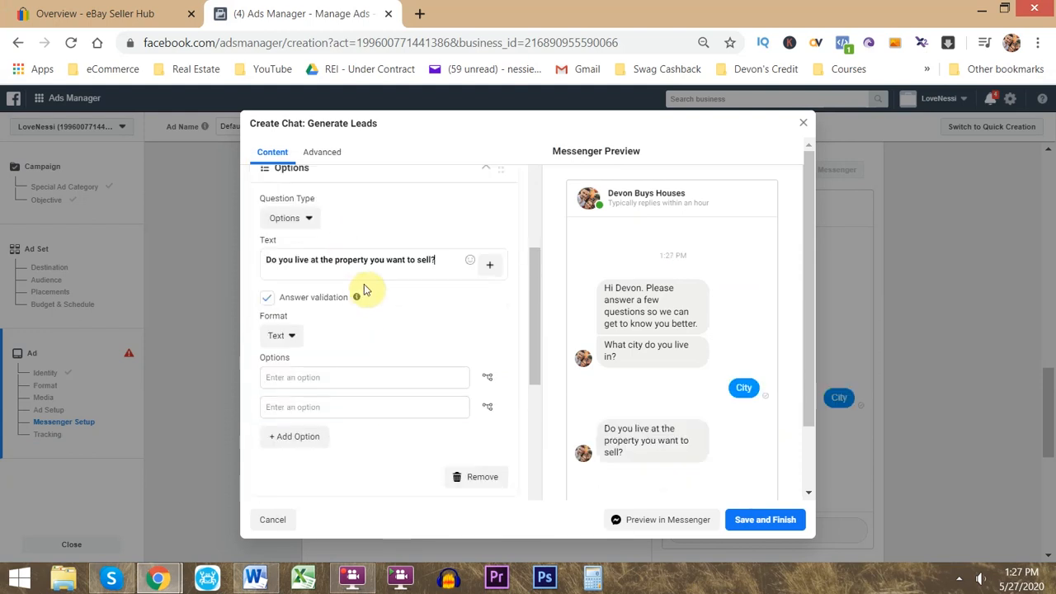
Copy "Yes" from the Word document into the first answer option of the chat question in Ads Manager.
key(alt+Tab)
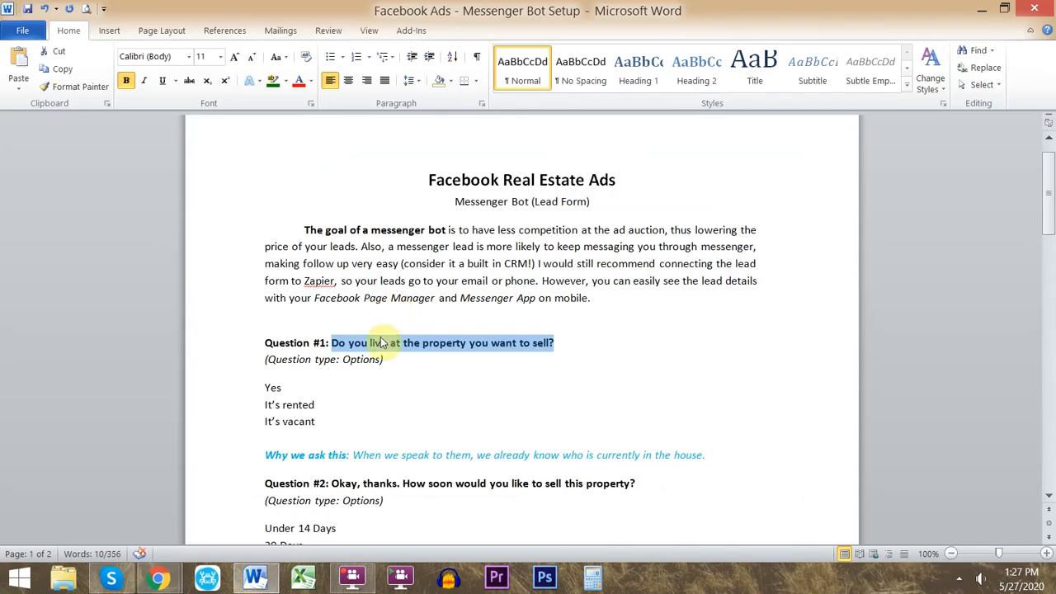
double_click(274, 387)
key(ctrl+c)
key(alt+Tab)
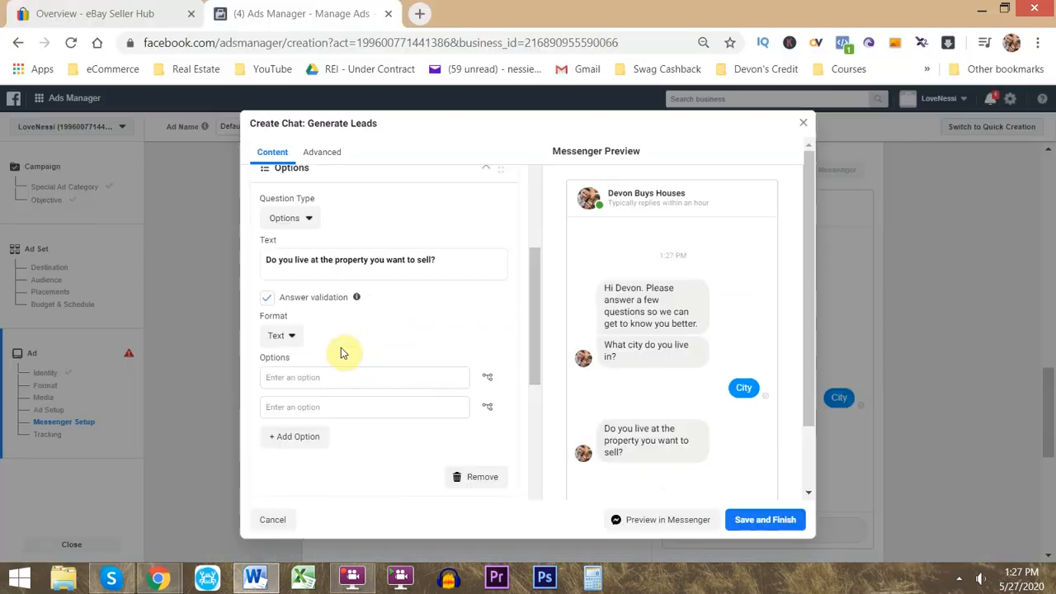
click(319, 377)
key(ctrl+v)
Copy "It's rented" from the Word document into the question's second answer option in Ads Manager.
key(alt+Tab)
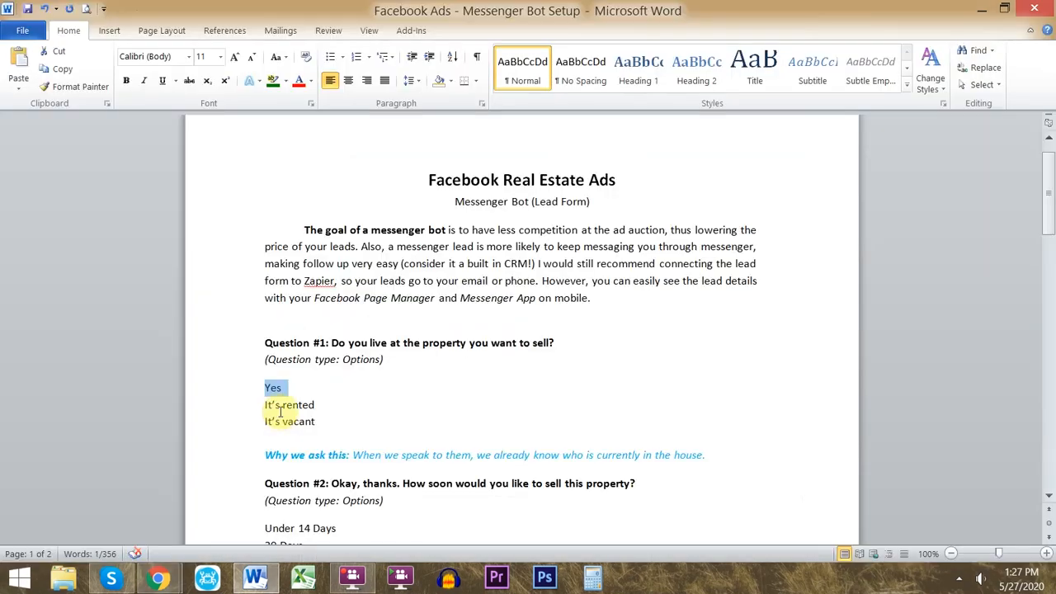
drag(277, 413, 314, 406)
key(ctrl+c)
key(alt+Tab)
click(313, 405)
key(ctrl+v)
Add a third answer option to the question and fill it with "It's vacant" copied from the Word document.
click(298, 444)
key(alt+Tab)
click(297, 421)
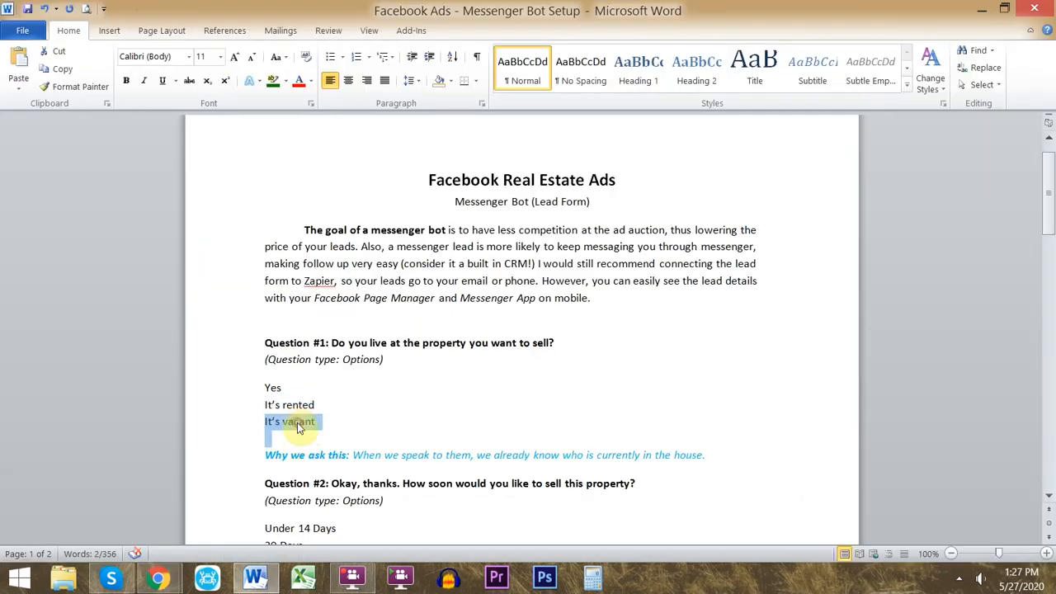
key(alt+Tab)
click(284, 36)
key(ctrl+v)
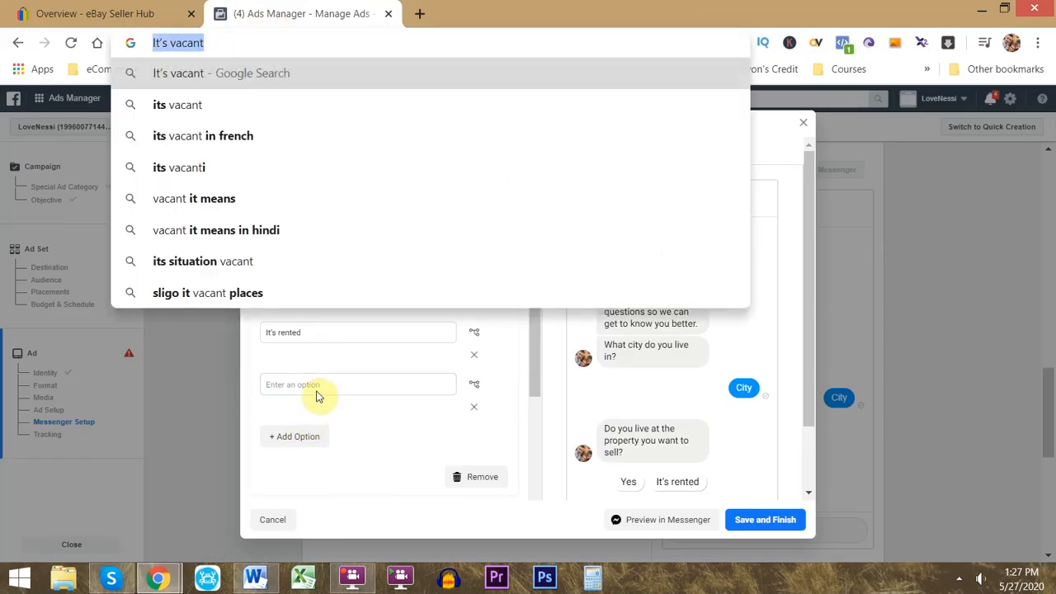
click(325, 384)
key(ctrl+v)
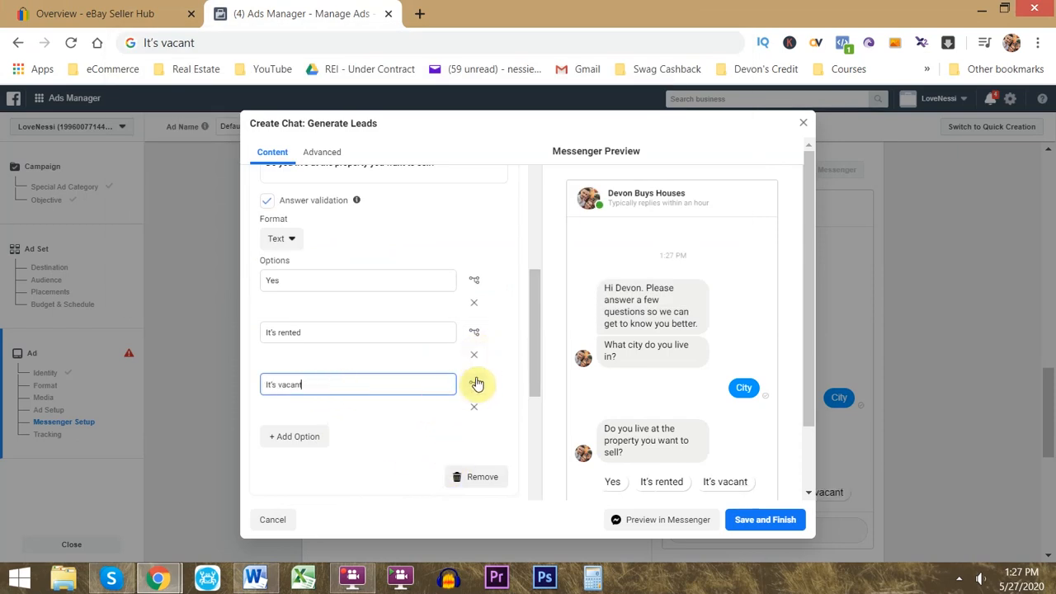
Try out a Skip To rule on the Yes answer, remove it, and collapse the question.
click(475, 280)
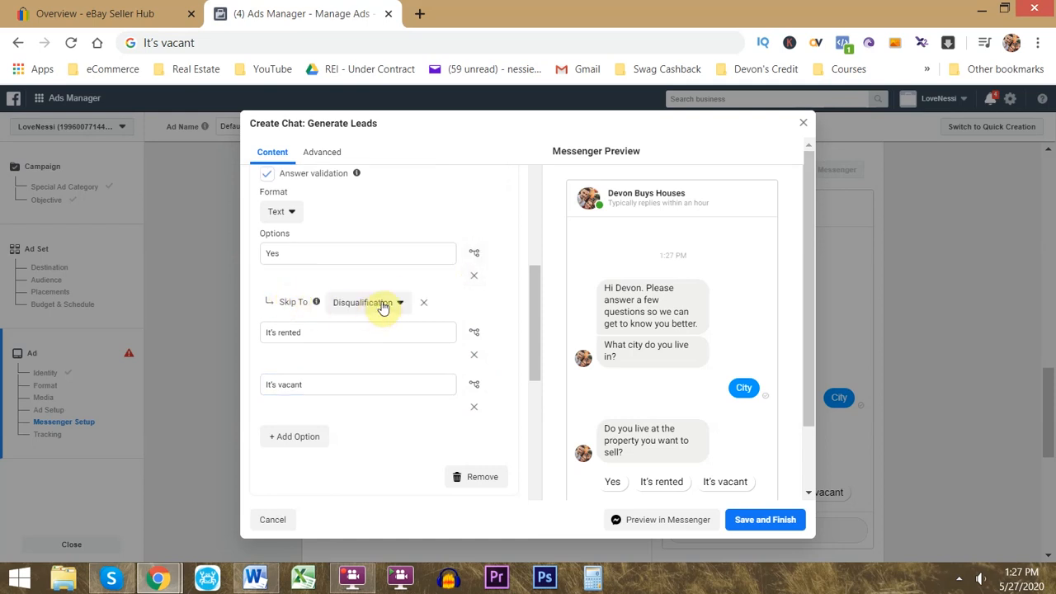
click(423, 303)
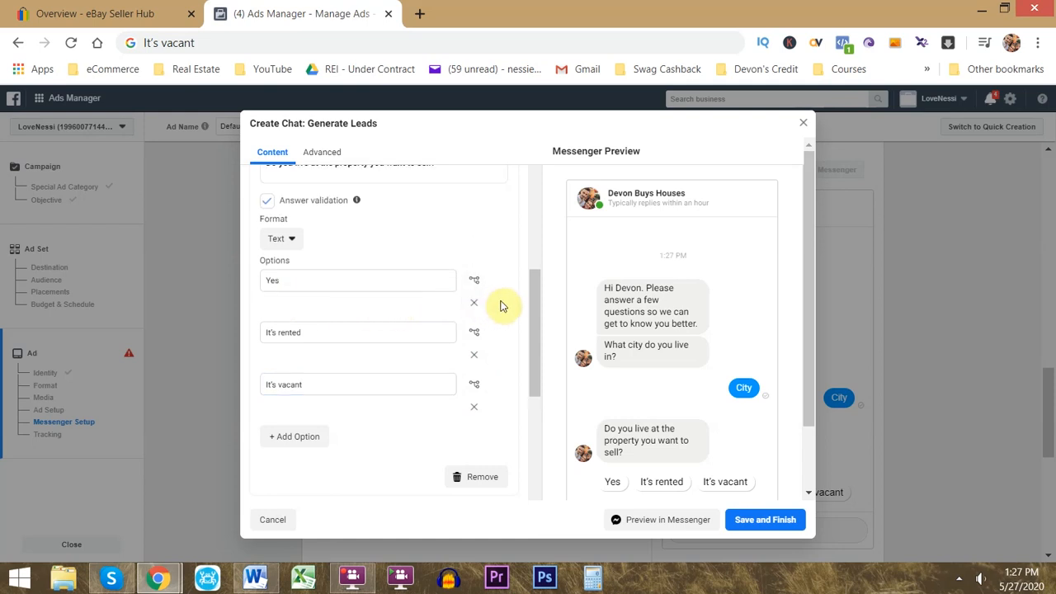
scroll(501, 304, up, 2)
click(474, 239)
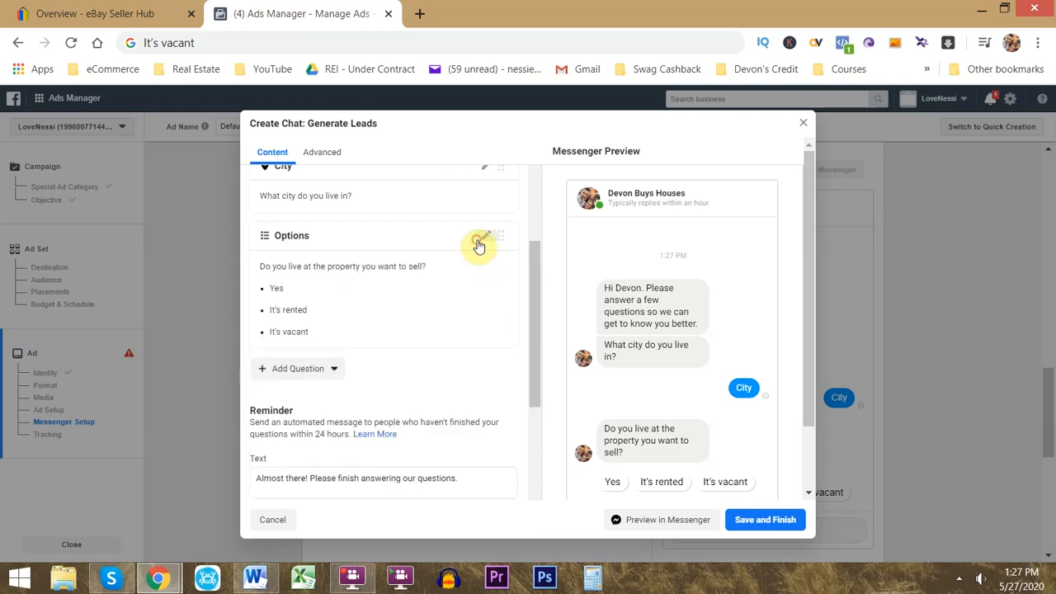
Copy the text of Question #2 from the Word document and return to the chat form in Ads Manager.
key(alt+Tab)
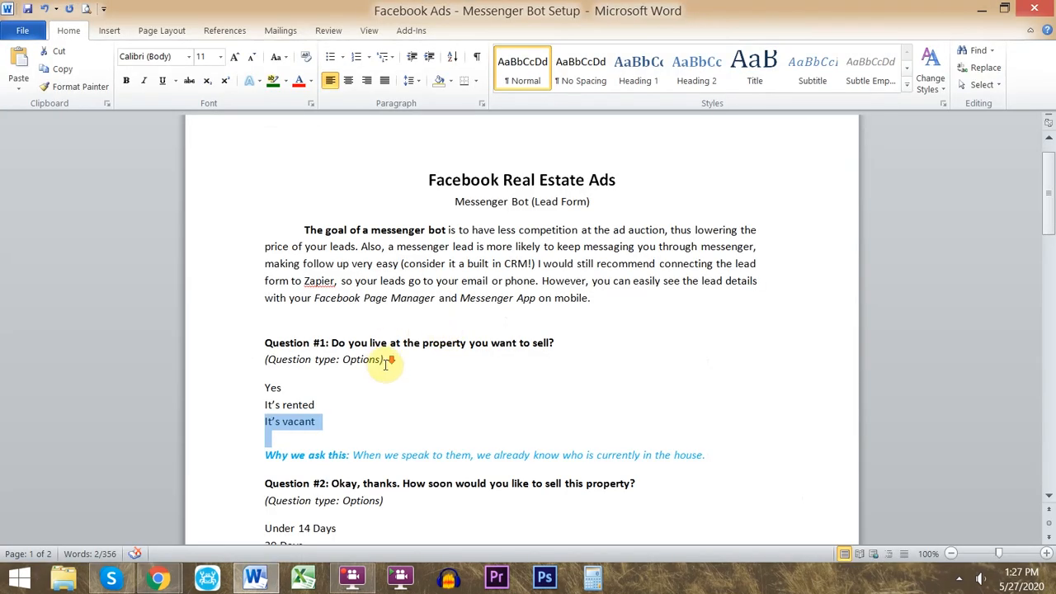
scroll(382, 363, down, 3)
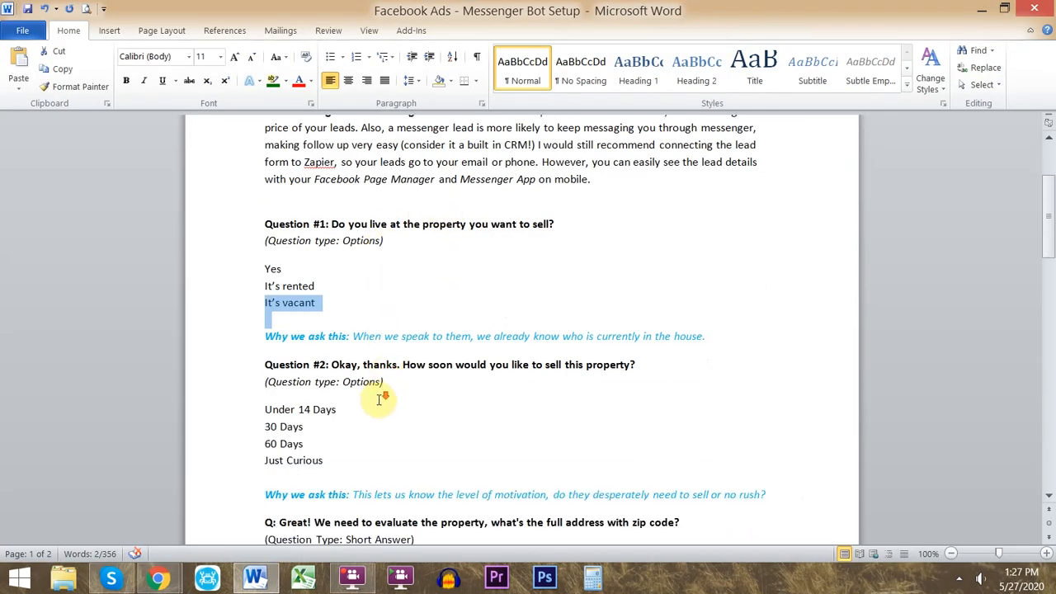
scroll(378, 399, down, 1)
scroll(346, 382, down, 1)
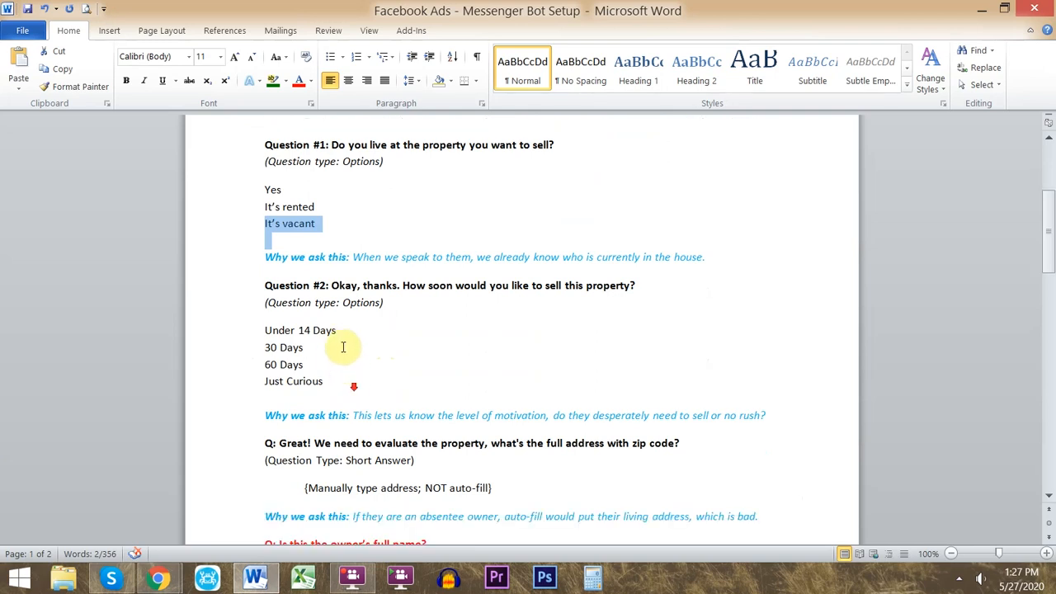
drag(658, 285, 332, 285)
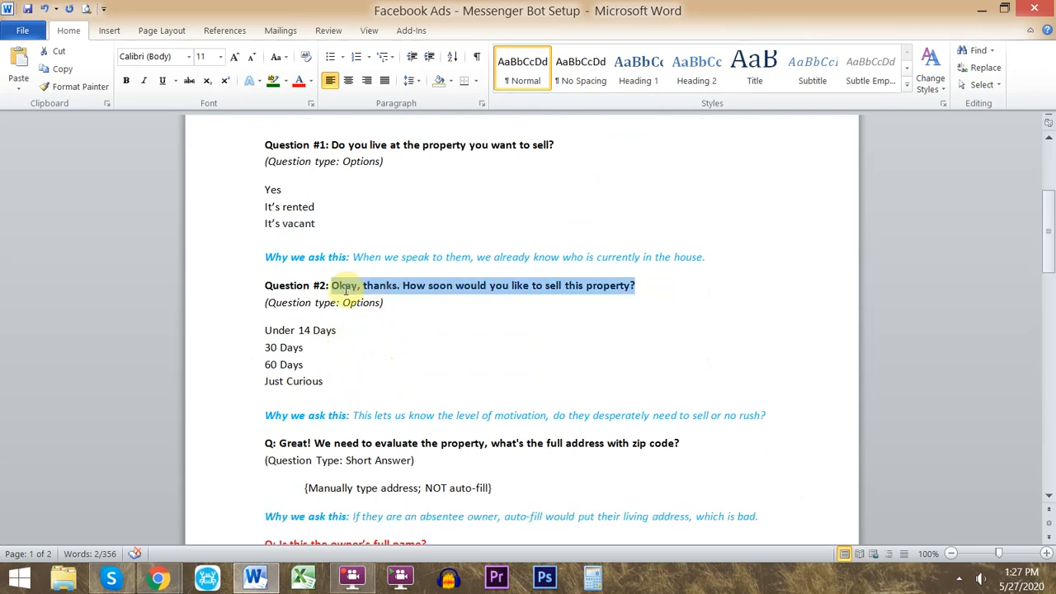
drag(266, 301, 396, 308)
key(alt+Tab)
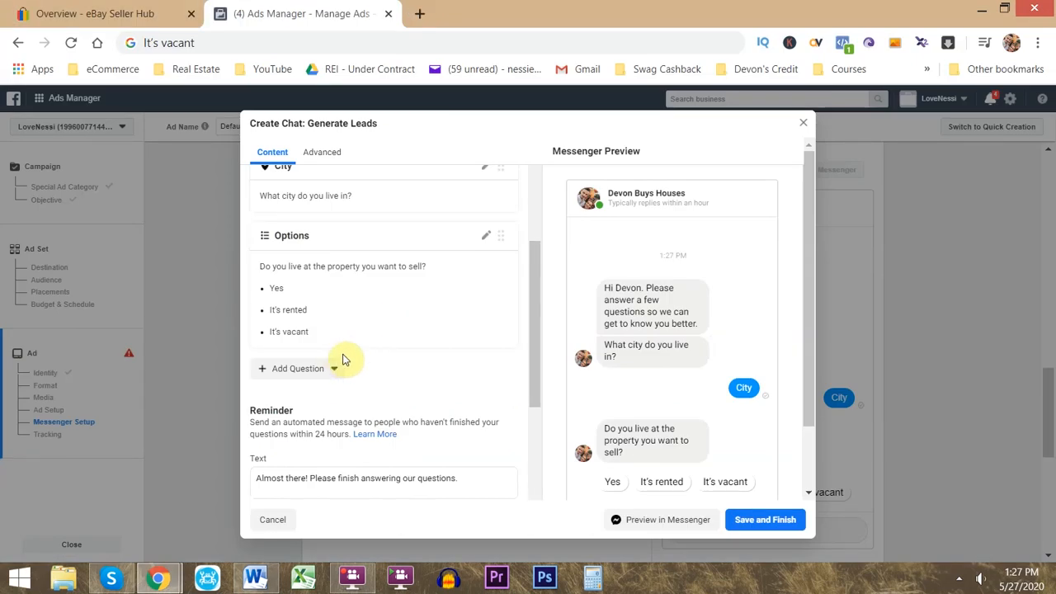
Add another custom Options question with the text "Okay, thanks. How soon would you like to sell this property?".
scroll(337, 358, down, 1)
scroll(340, 438, down, 2)
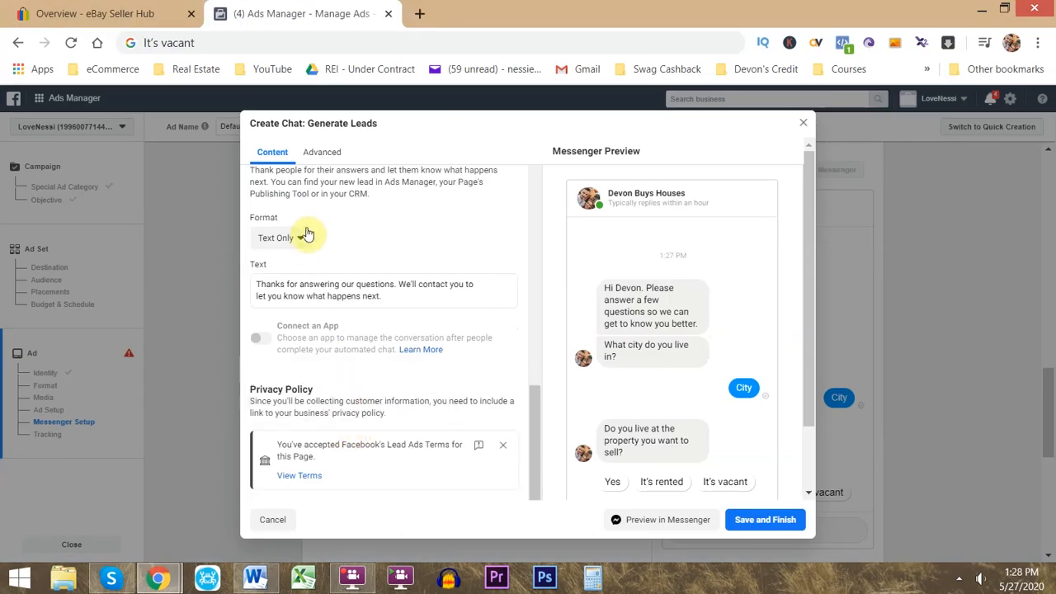
scroll(322, 347, up, 4)
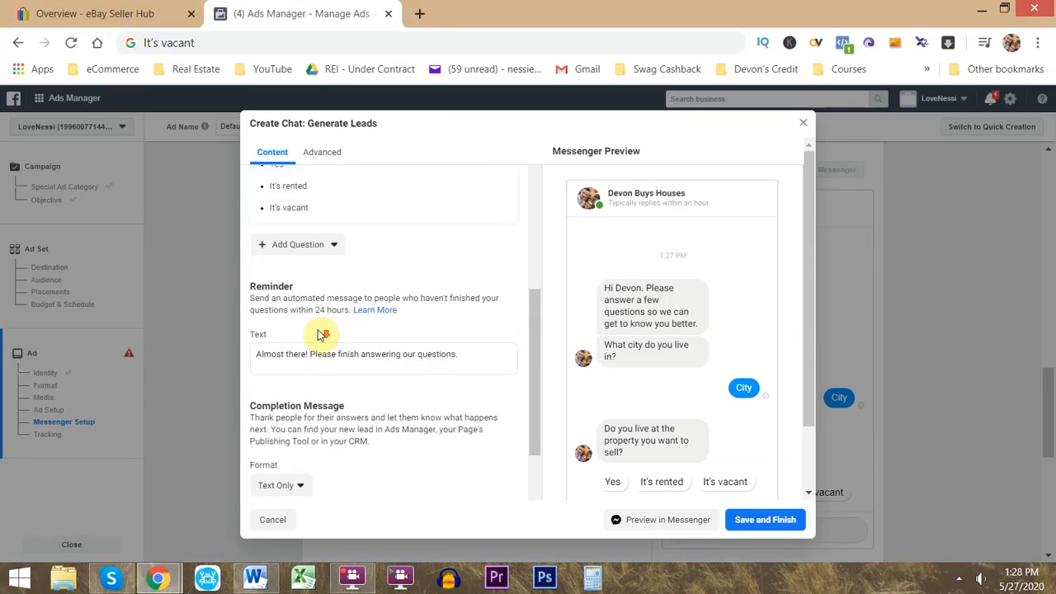
click(316, 334)
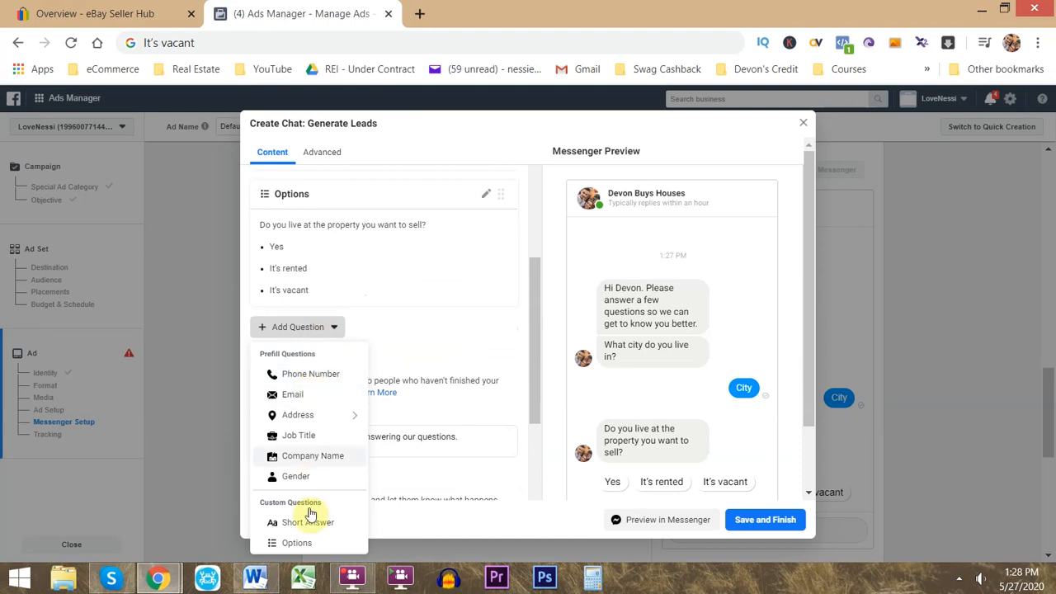
click(297, 543)
scroll(395, 337, up, 2)
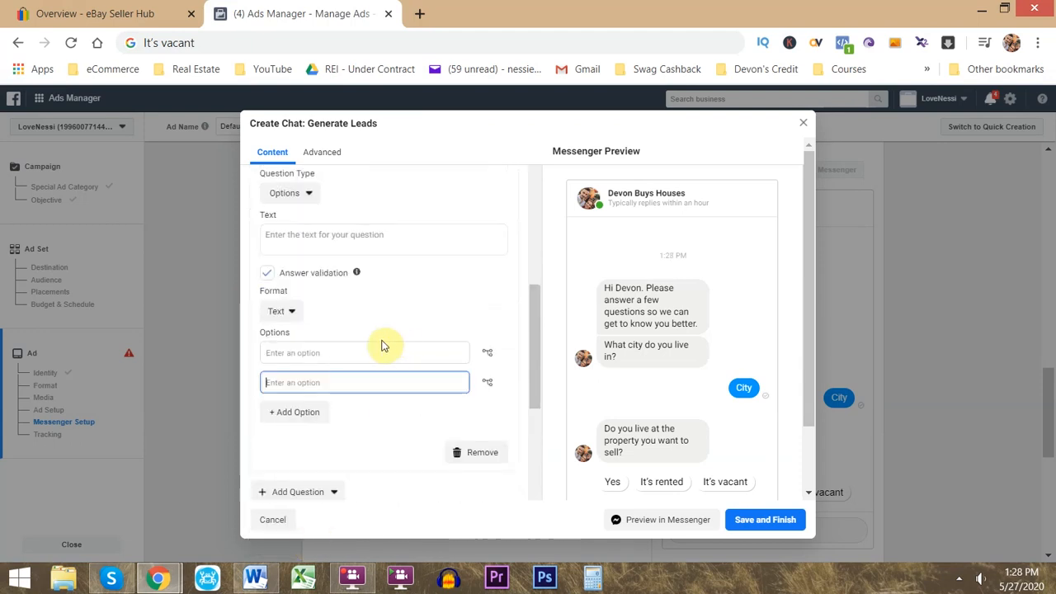
click(338, 240)
key(ctrl+v)
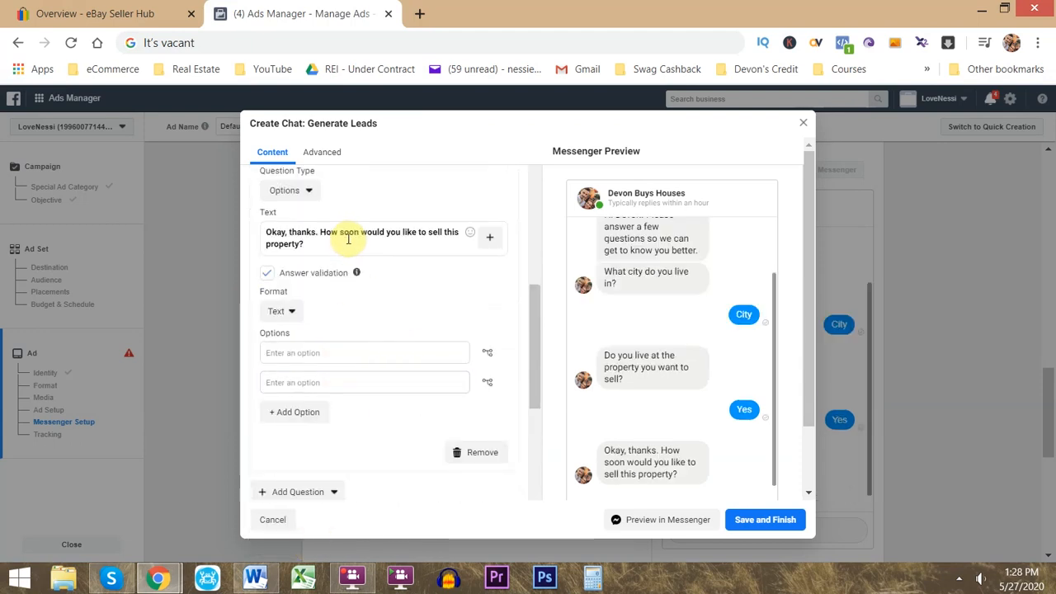
Copy "Under 14 Days" from the Word document into the first answer option of the selling-time question in Ads Manager.
key(alt+Tab)
triple_click(300, 331)
key(ctrl+c)
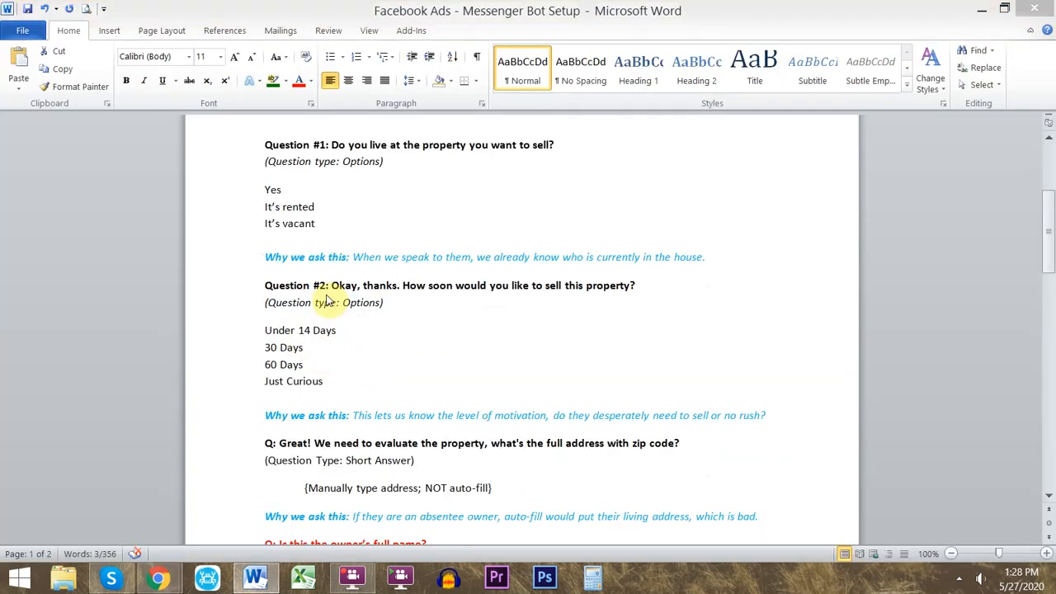
key(alt+Tab)
click(310, 355)
key(ctrl+v)
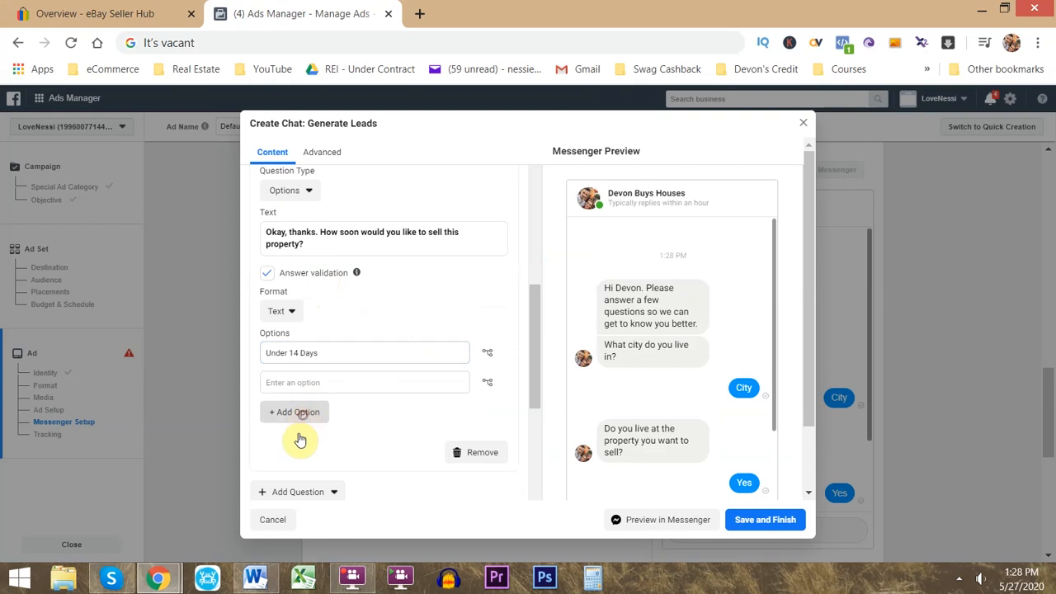
Add two more answer options to the question and fill the second option with "30 Days" copied from the Word document.
click(300, 414)
click(302, 417)
click(317, 264)
key(alt+Tab)
triple_click(284, 348)
key(ctrl+c)
key(alt+Tab)
click(323, 256)
key(ctrl+v)
Fill the third answer option with "60 Days" copied from the Word document.
click(305, 310)
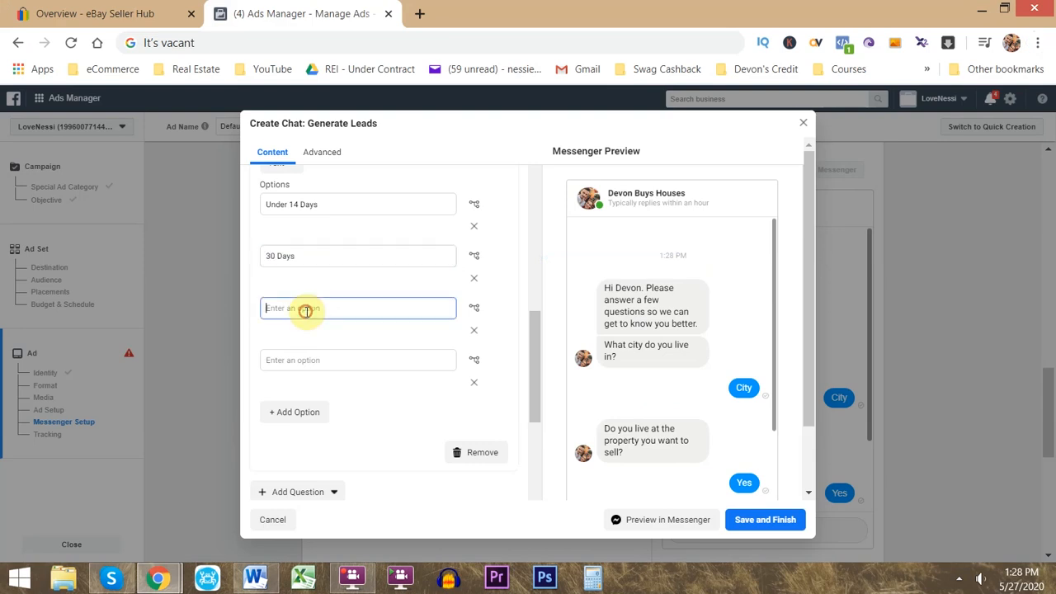
key(alt+Tab)
key(ctrl+c)
key(alt+Tab)
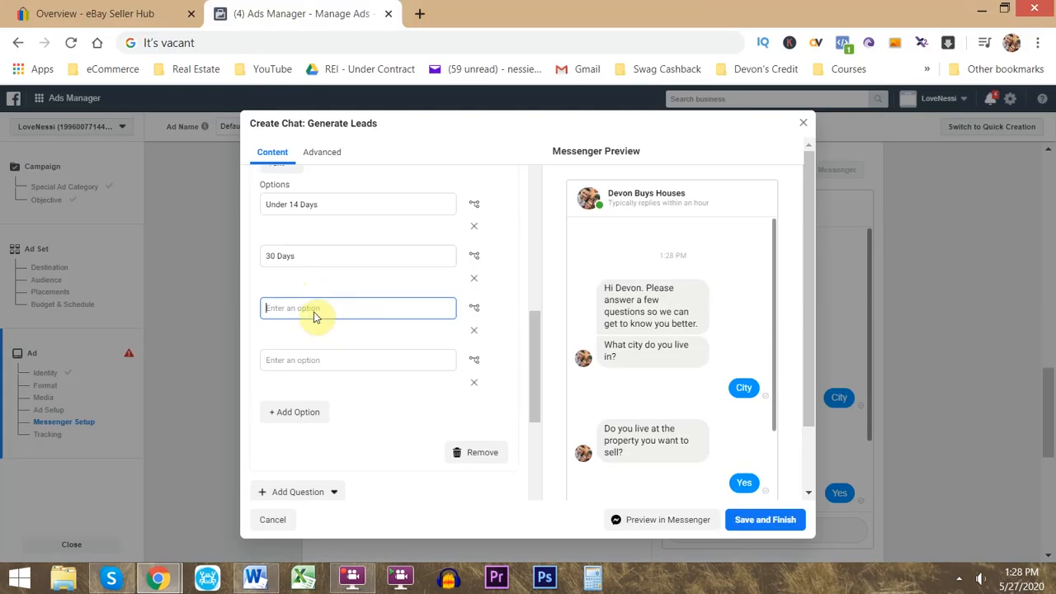
key(ctrl+v)
Fill the fourth answer option with "Just Curious" copied from the Word document.
key(alt+Tab)
triple_click(285, 383)
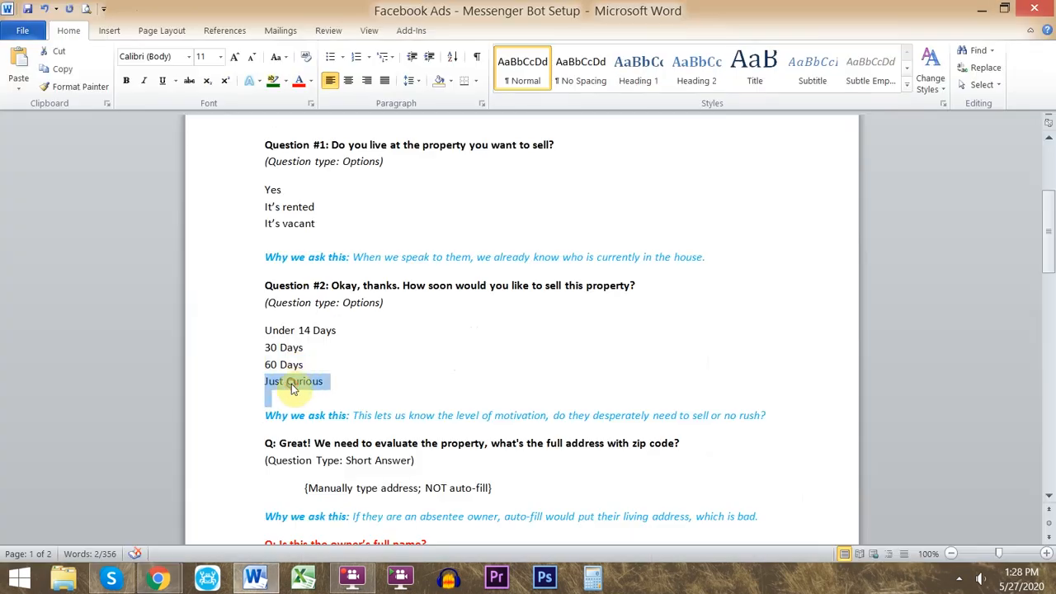
key(ctrl+c)
key(alt+Tab)
click(306, 40)
key(ctrl+v)
key(ctrl+a)
key(ctrl+c)
key(Escape)
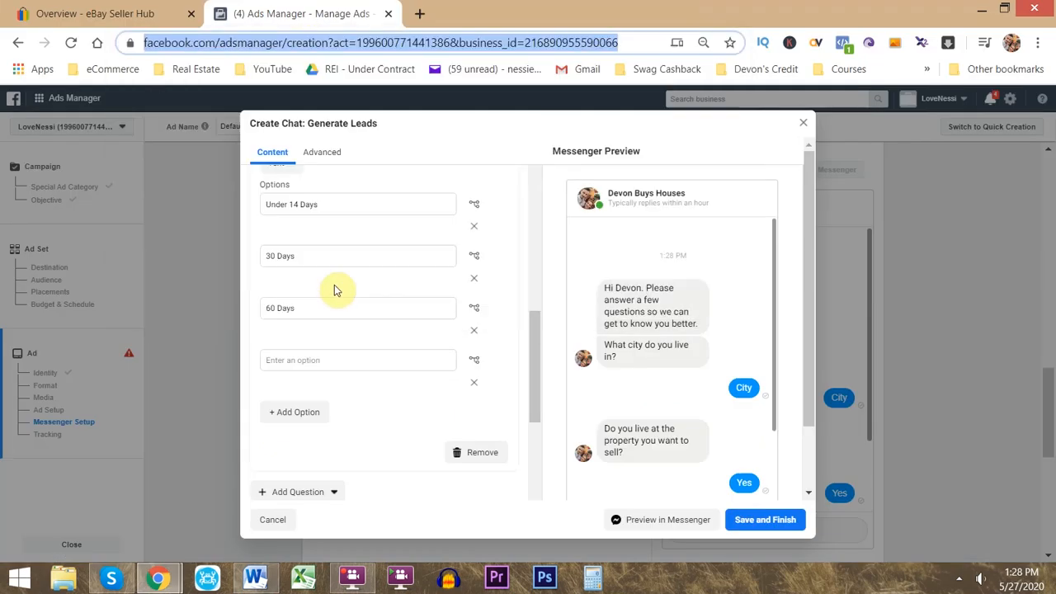
click(311, 357)
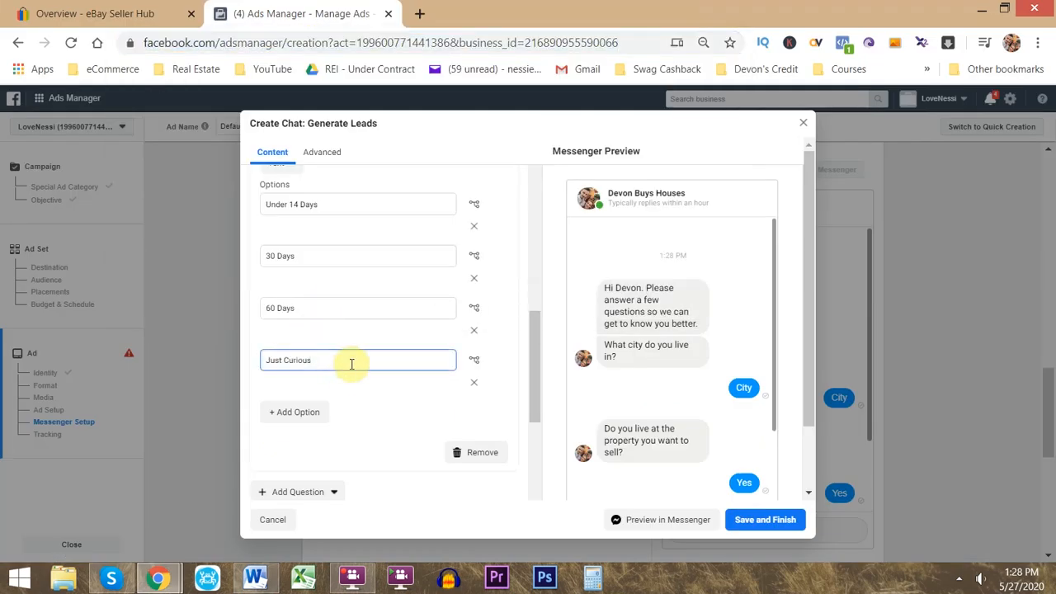
Review the four answer options of the selling-time question and collapse the question.
drag(278, 307, 295, 307)
drag(278, 358, 356, 358)
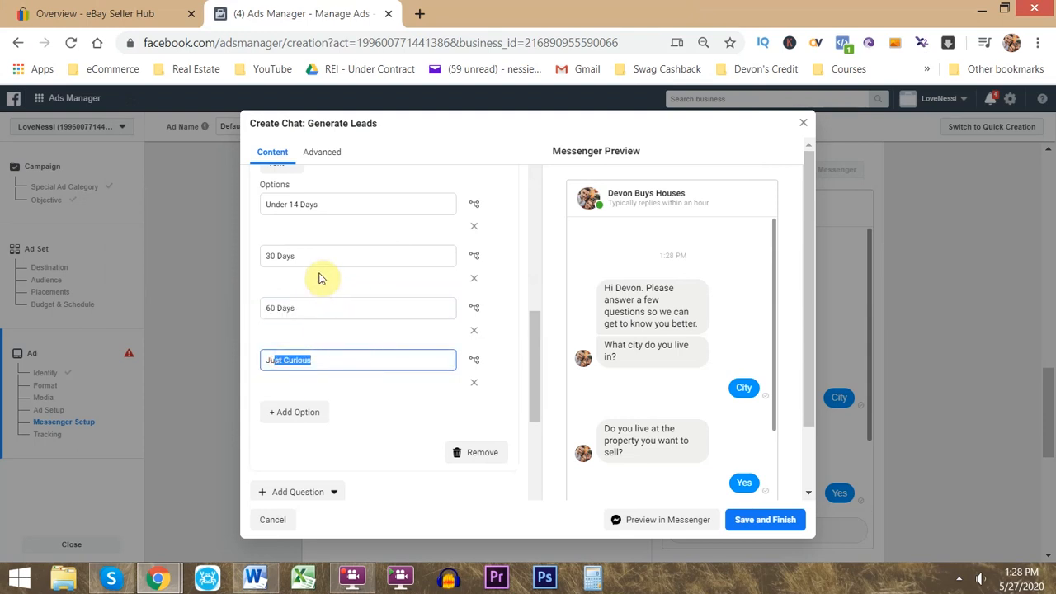
drag(332, 205, 247, 236)
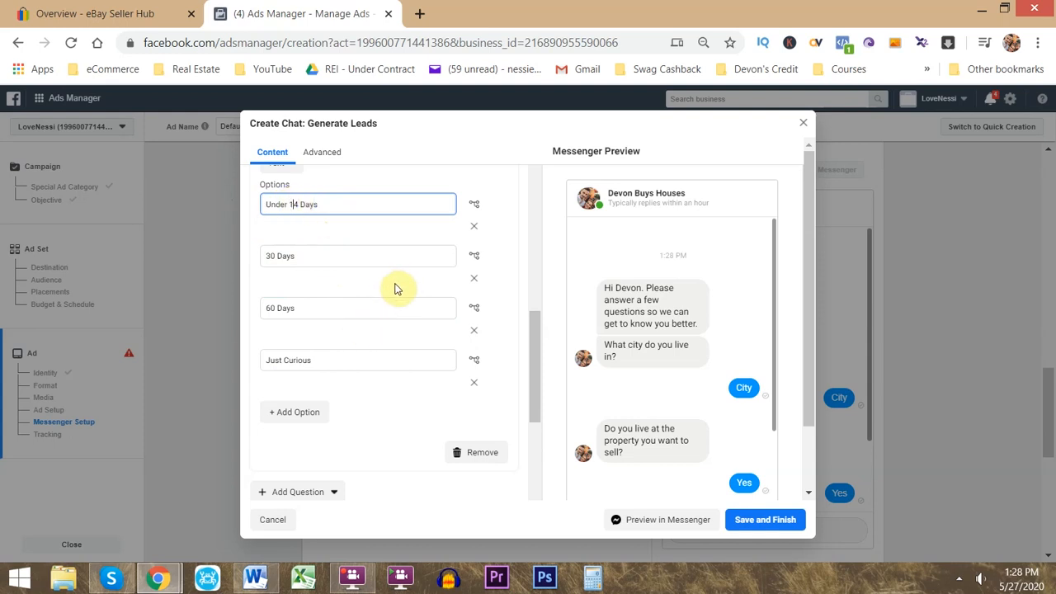
scroll(413, 377, up, 1)
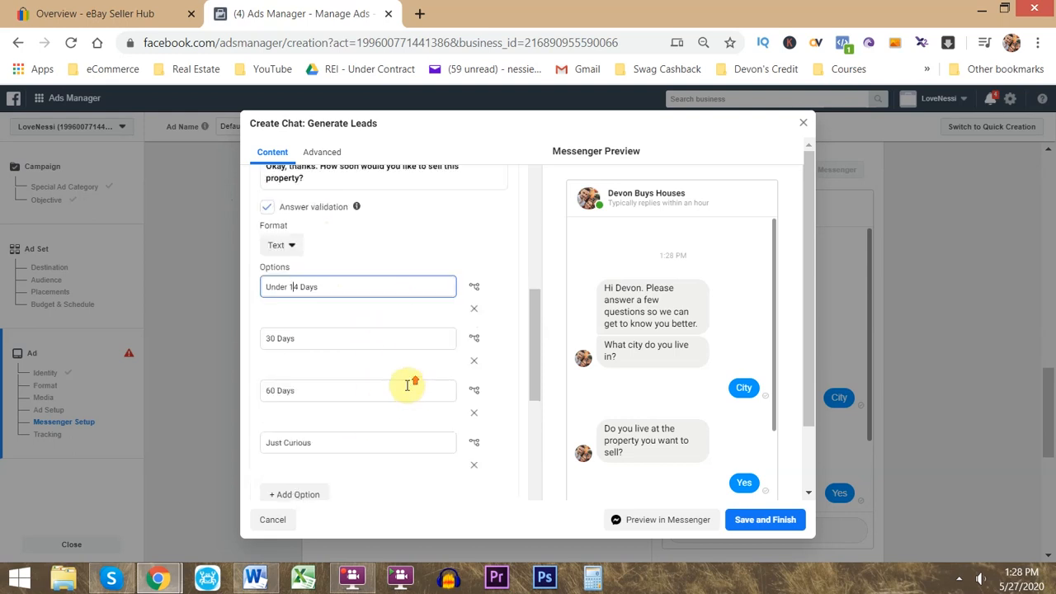
scroll(412, 285, up, 1)
scroll(443, 258, up, 2)
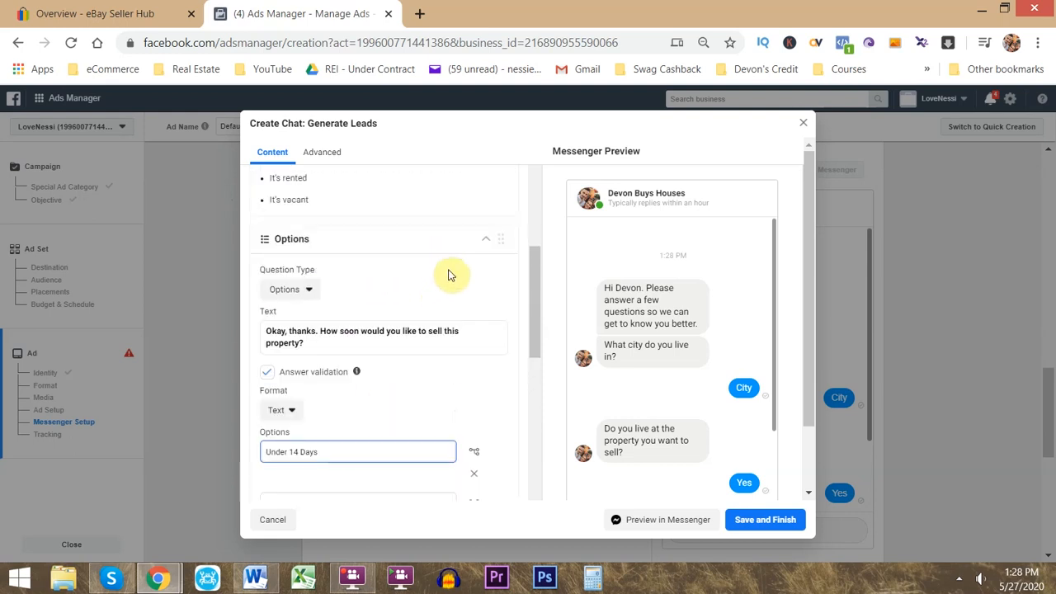
click(488, 240)
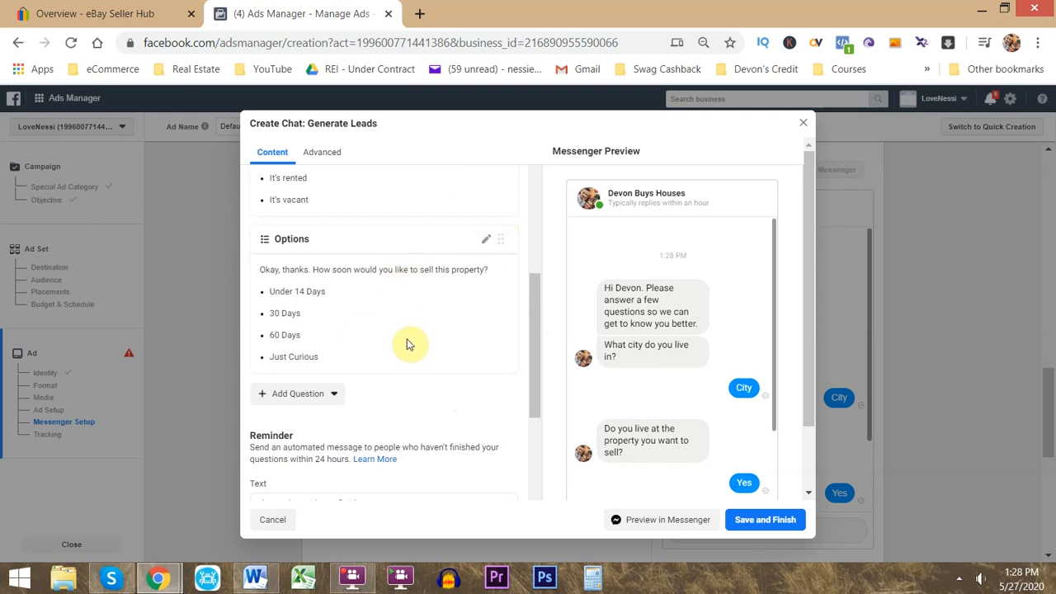
Copy the question about the property's full address with zip code from the Word document, check its question type, and return to Ads Manager.
scroll(404, 347, down, 1)
key(alt+Tab)
scroll(429, 390, down, 2)
drag(711, 364, 292, 363)
key(alt+Tab)
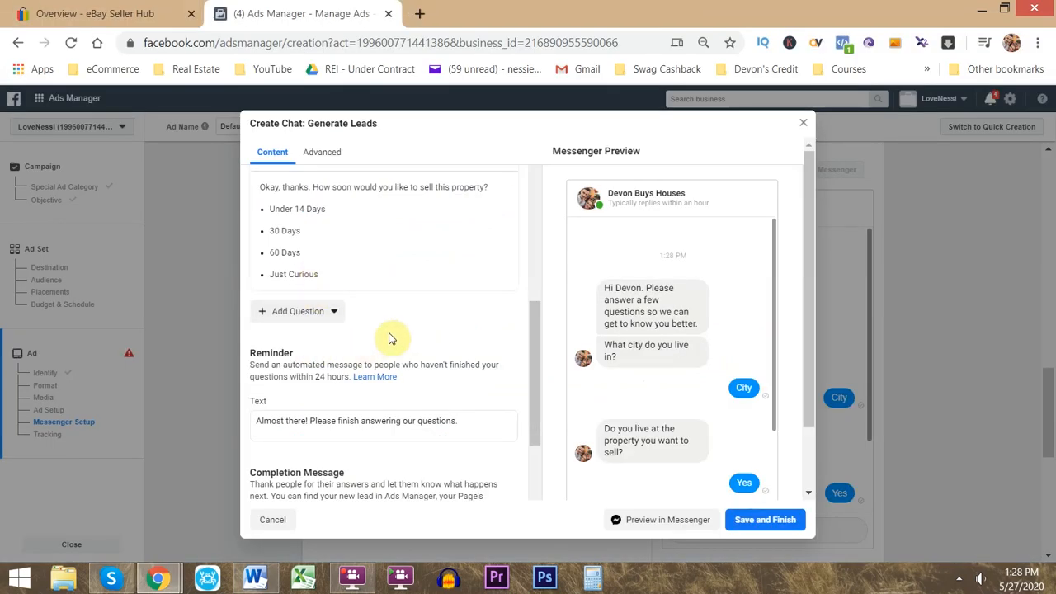
scroll(371, 342, down, 3)
key(alt+Tab)
triple_click(303, 381)
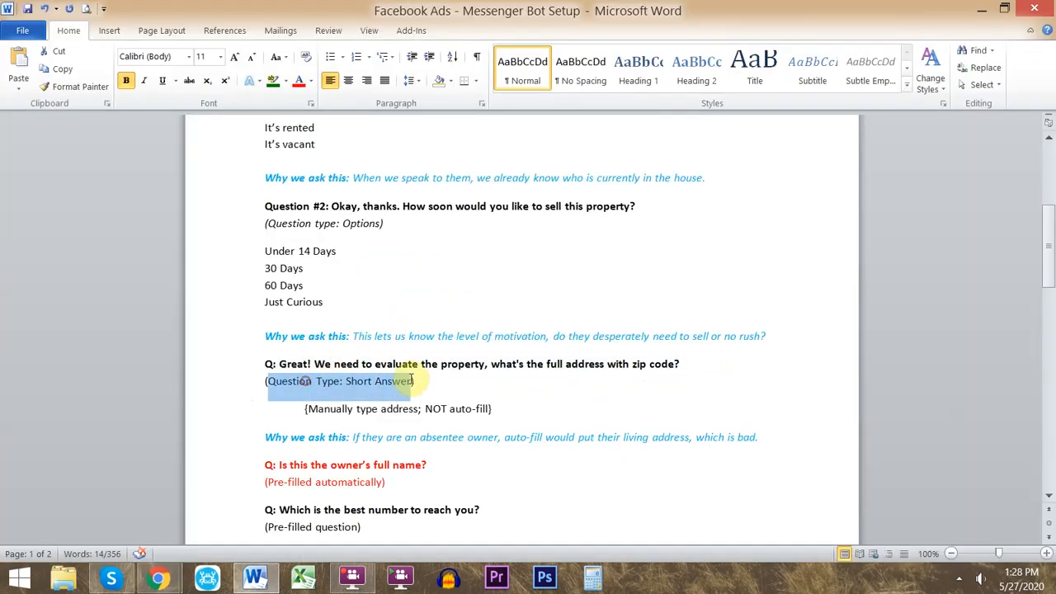
key(alt+Tab)
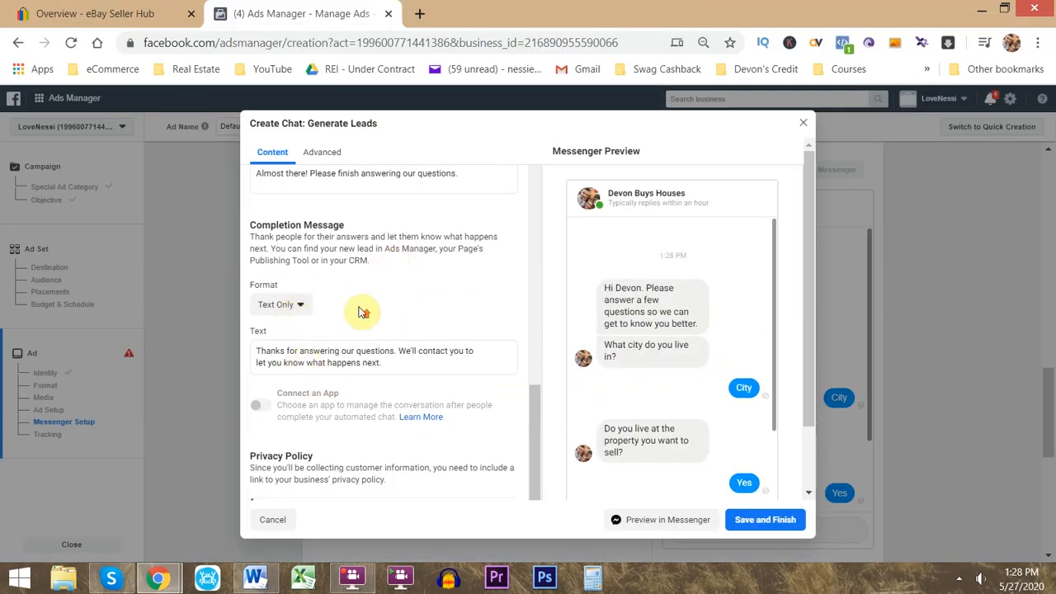
Add a custom Short Answer question reading "Great! We need to evaluate the property, what's the full address with zip code?" and collapse it.
scroll(361, 313, up, 2)
click(307, 238)
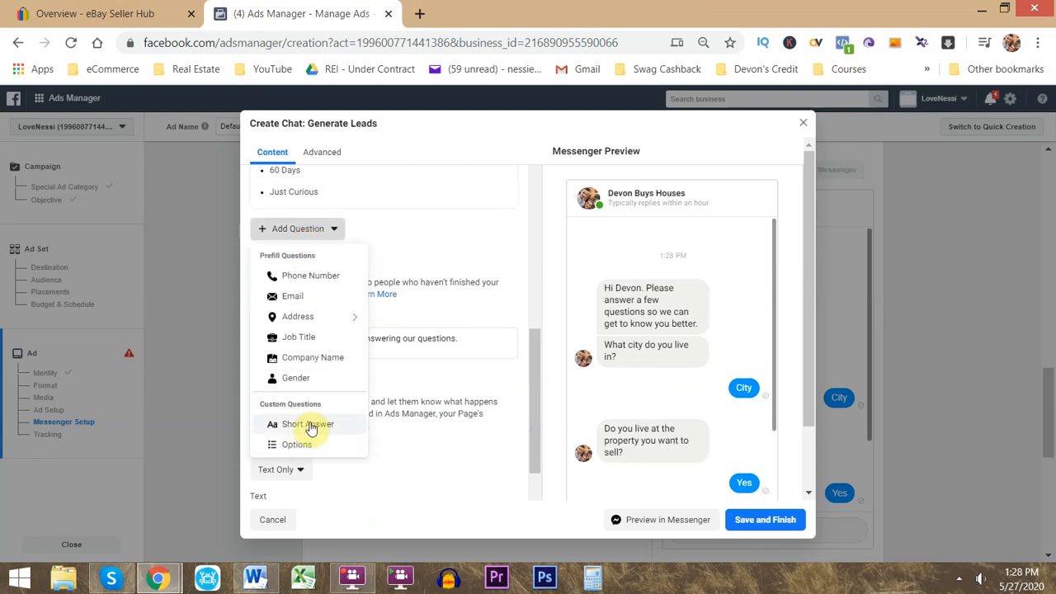
click(318, 422)
scroll(361, 287, up, 4)
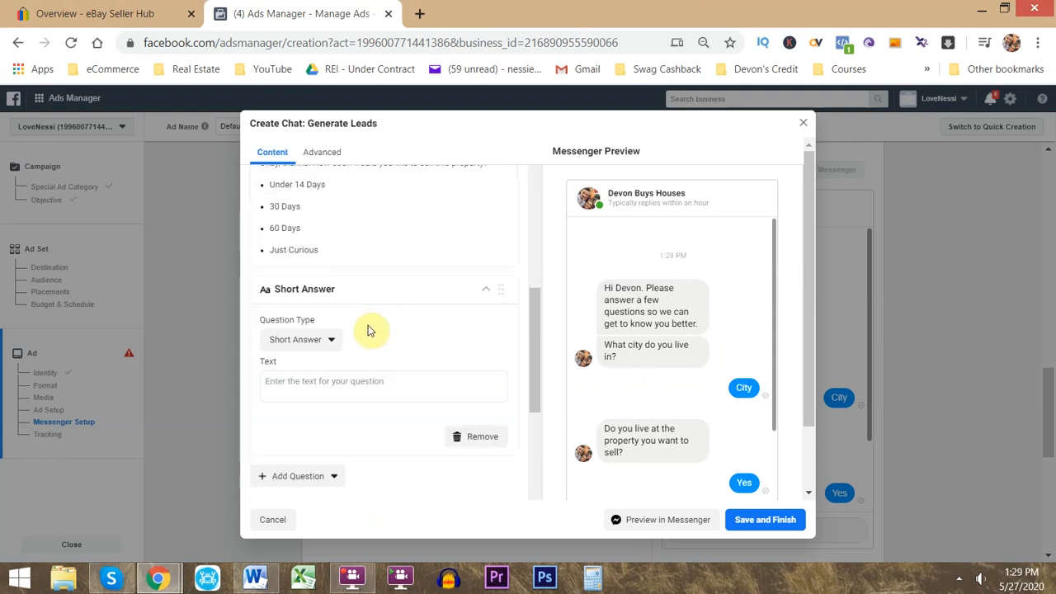
scroll(370, 330, down, 2)
click(355, 306)
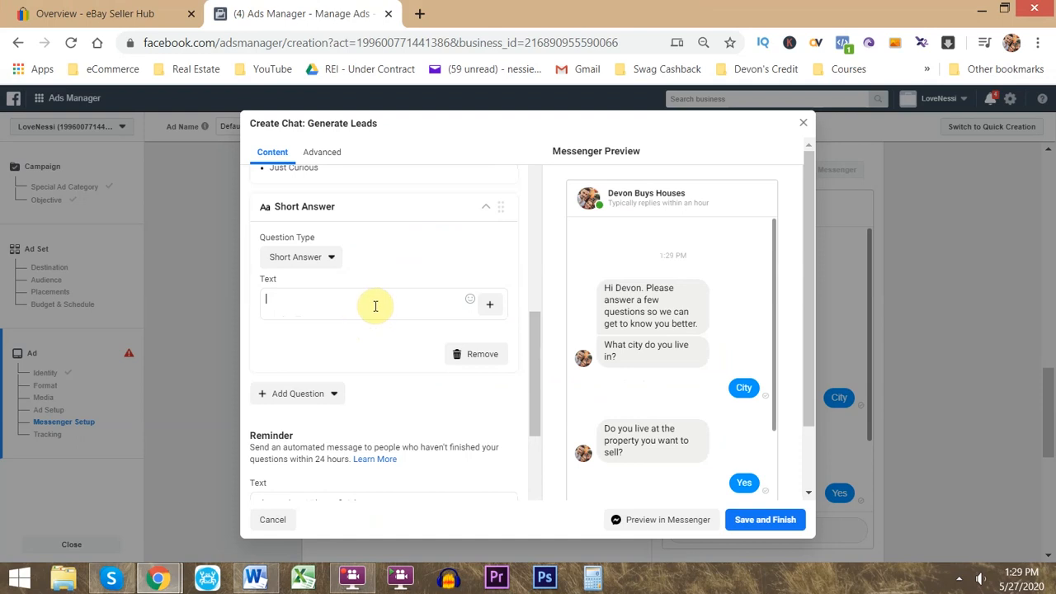
key(ctrl+v)
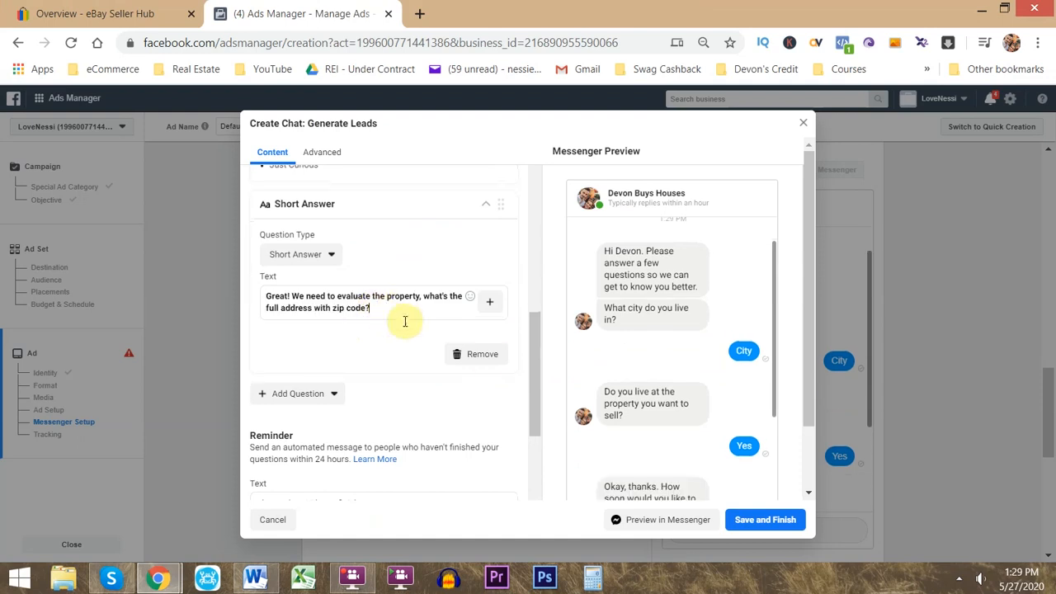
click(485, 209)
Review the remaining questions in the Word document, copy "Which is the best number to reach you?", and return to Ads Manager.
key(alt+Tab)
drag(265, 381, 448, 377)
scroll(461, 405, down, 3)
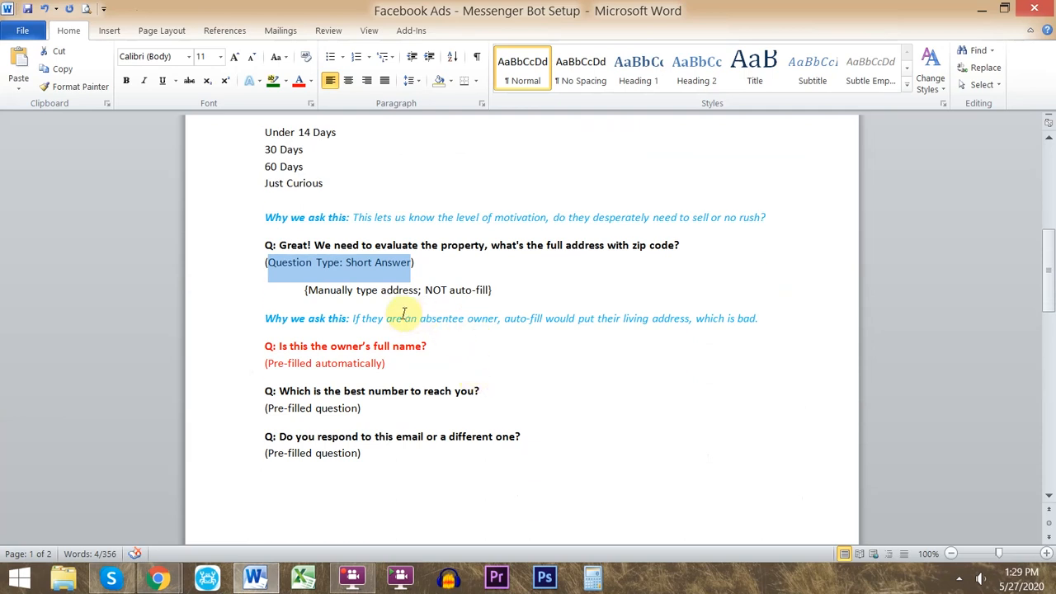
drag(299, 350, 434, 361)
click(301, 409)
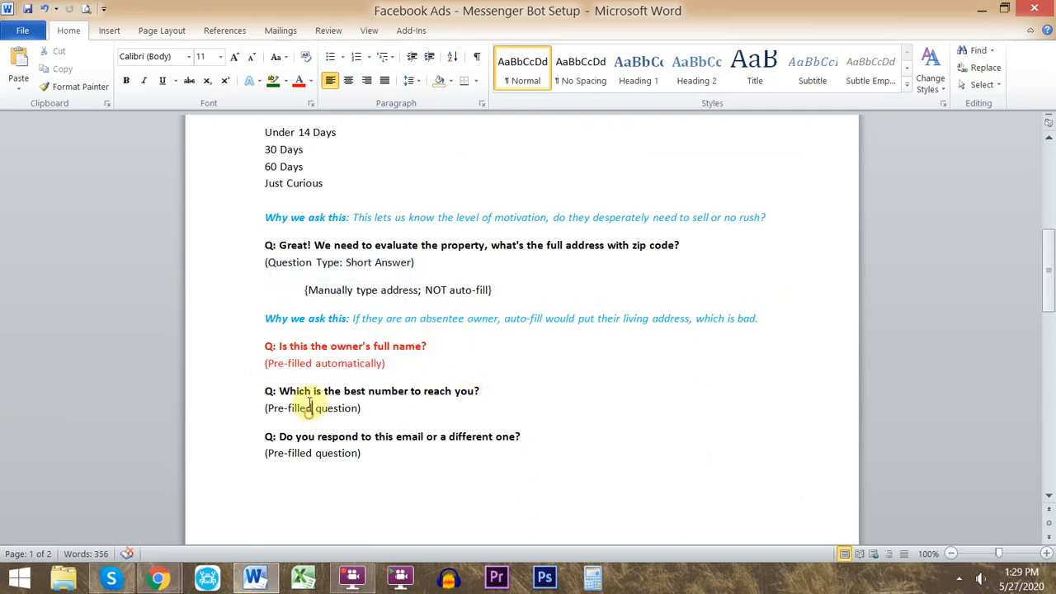
drag(511, 390, 277, 390)
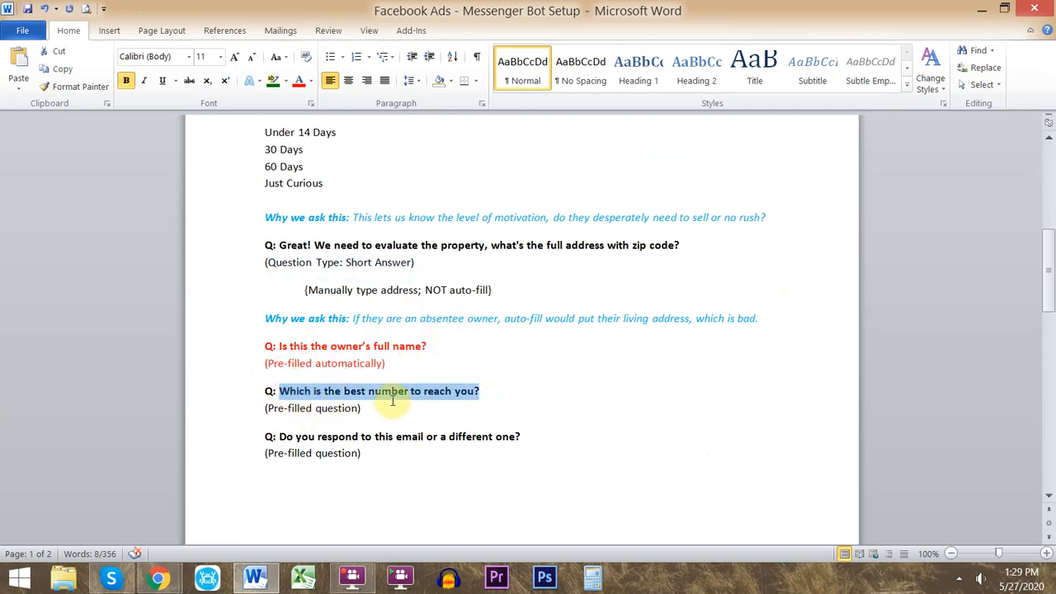
key(alt+Tab)
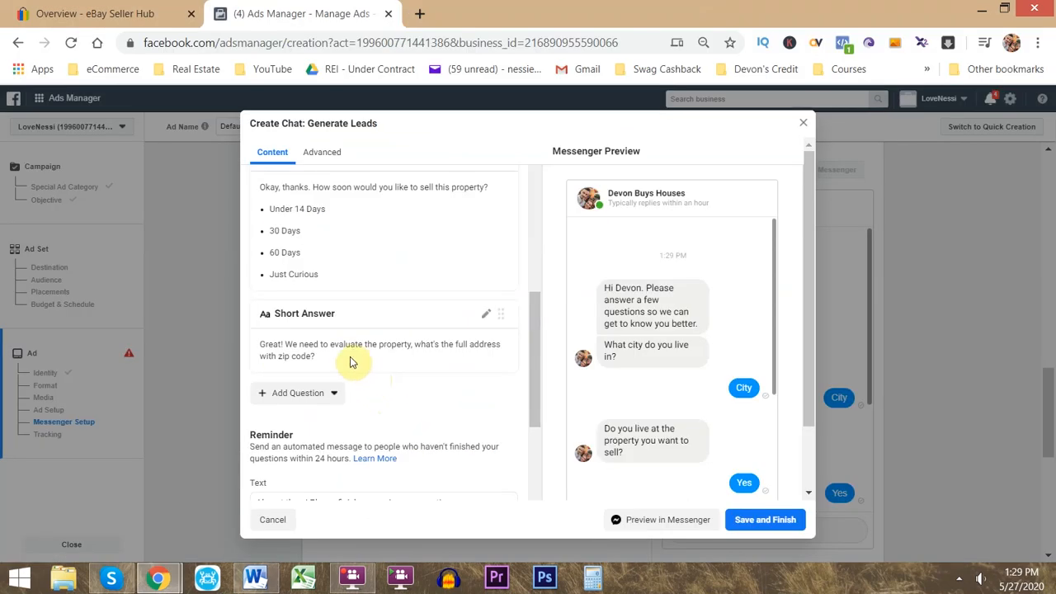
Add a prefill Phone Number question and replace its text with "Which is the best number to reach you?".
scroll(355, 404, down, 1)
scroll(347, 389, up, 1)
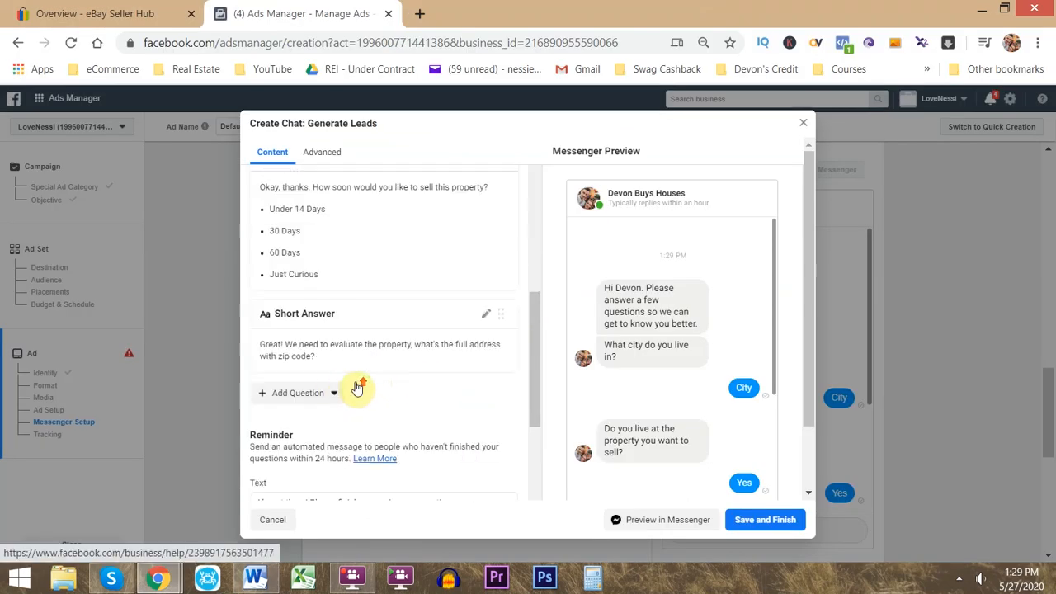
click(325, 394)
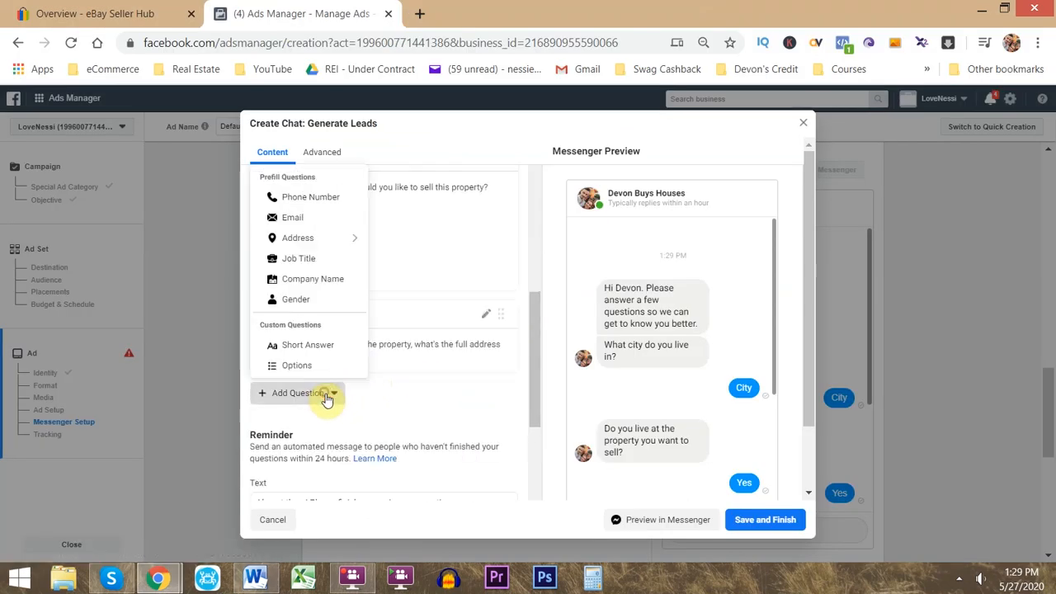
click(335, 199)
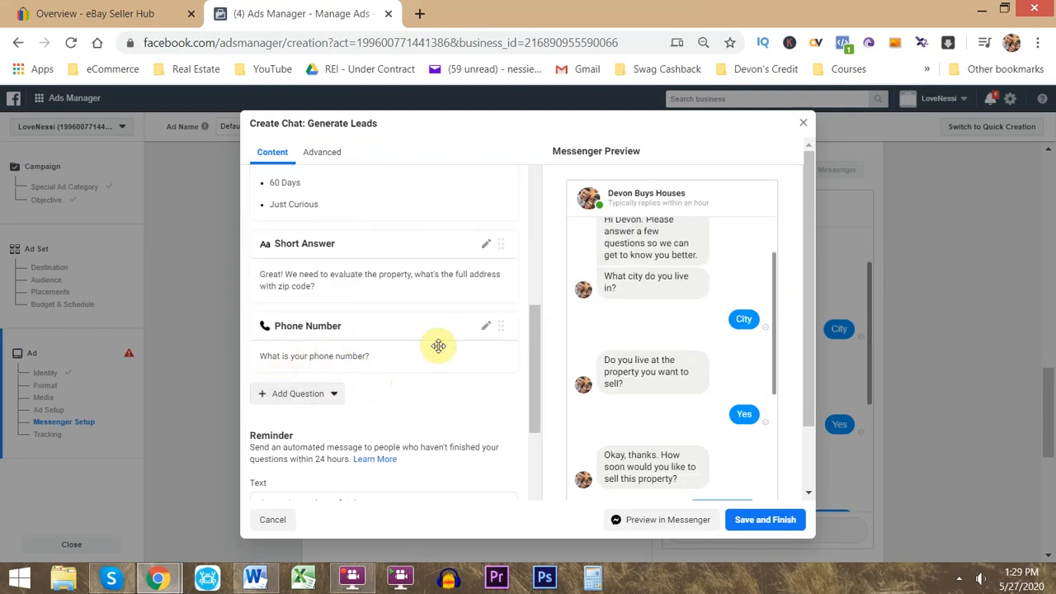
click(486, 326)
drag(265, 279, 498, 275)
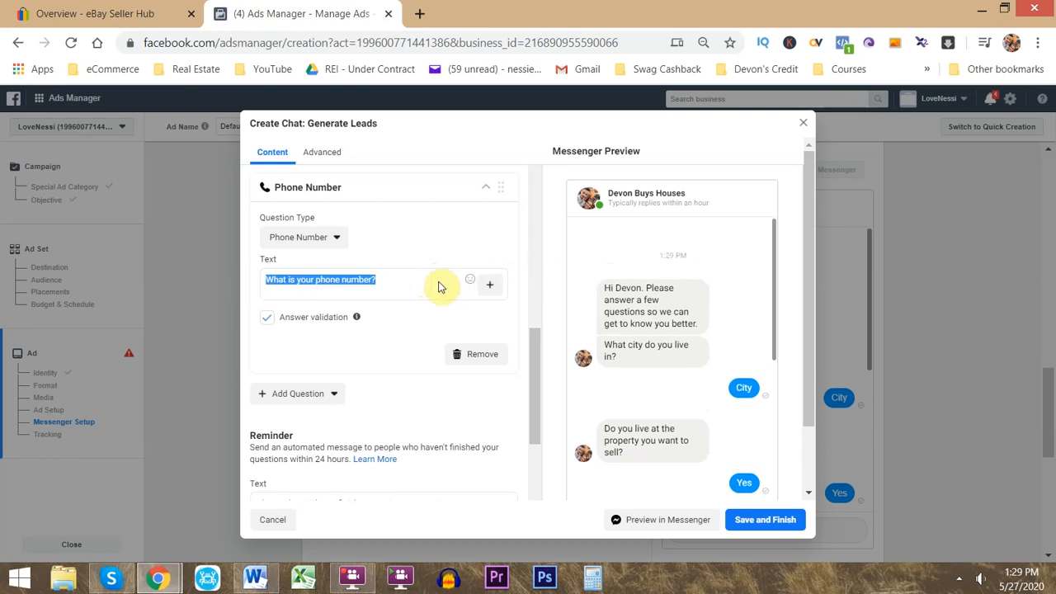
key(ctrl+v)
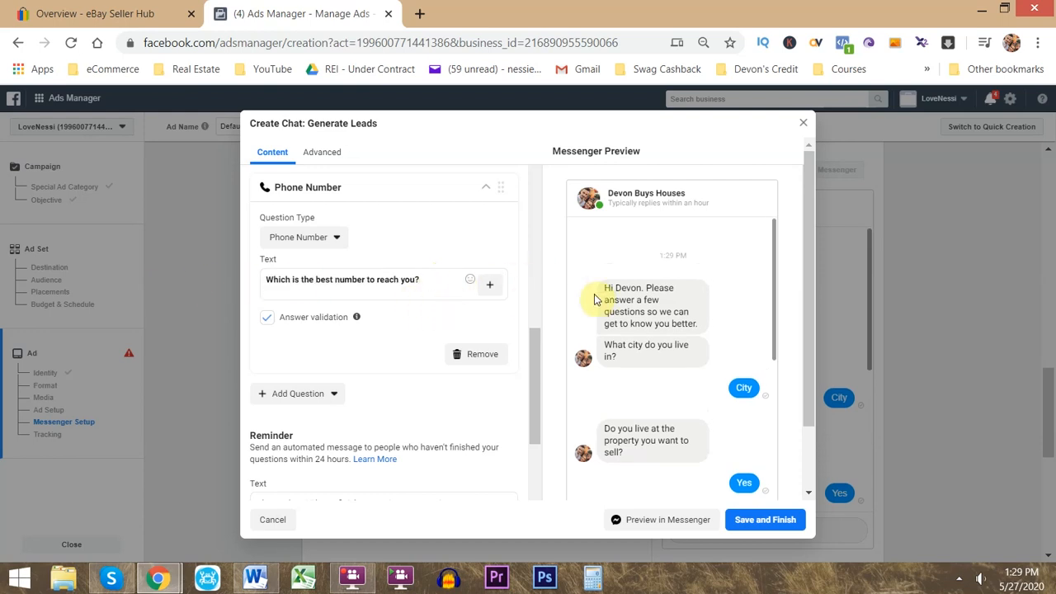
Compare the default and custom phone question wording by undoing and redoing the text change, and collapse the question.
scroll(669, 340, down, 4)
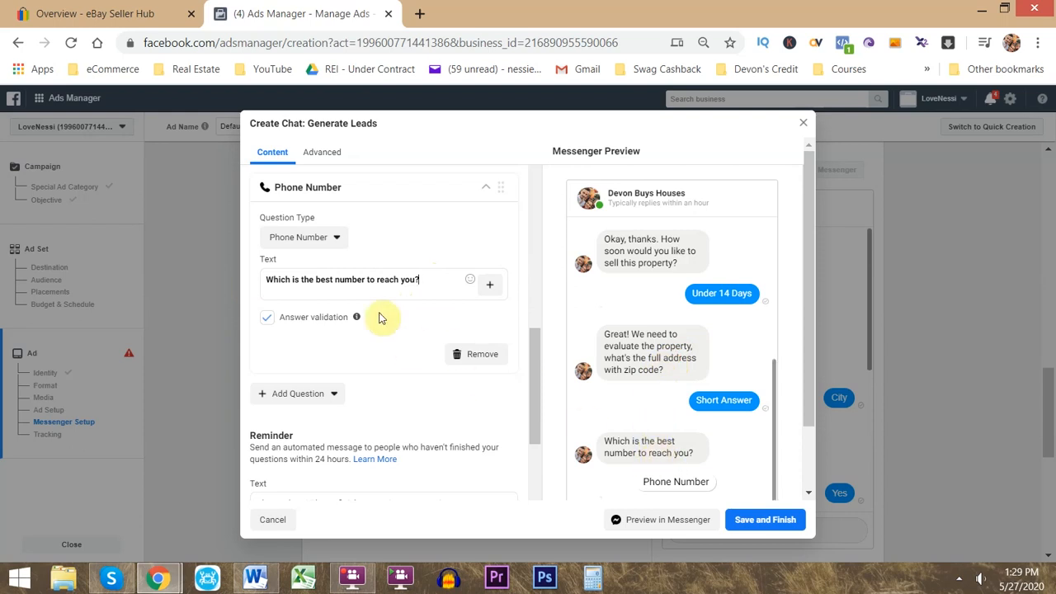
key(ctrl+z)
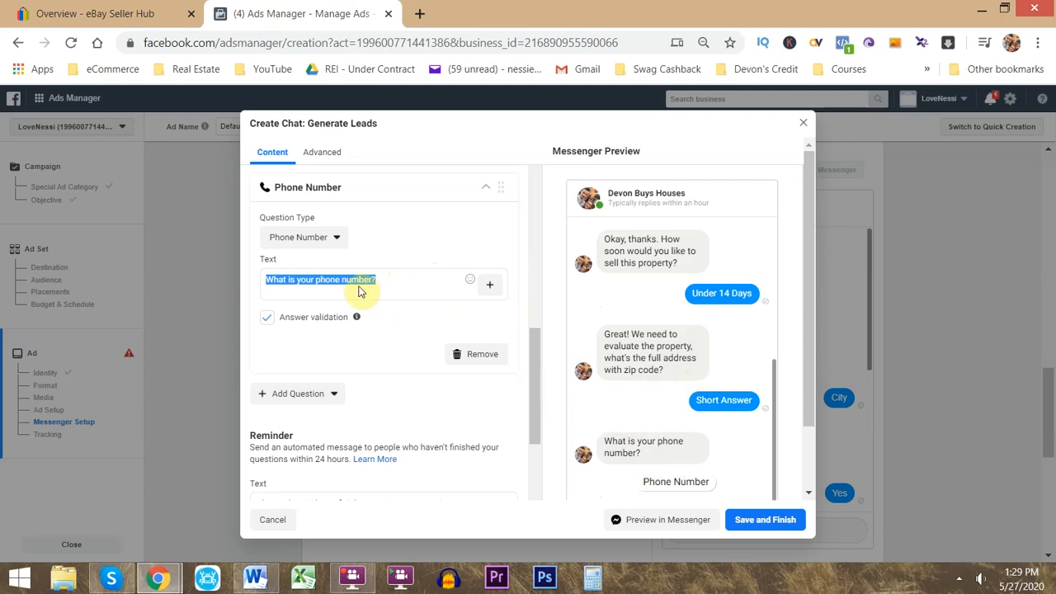
click(394, 282)
key(ctrl+y)
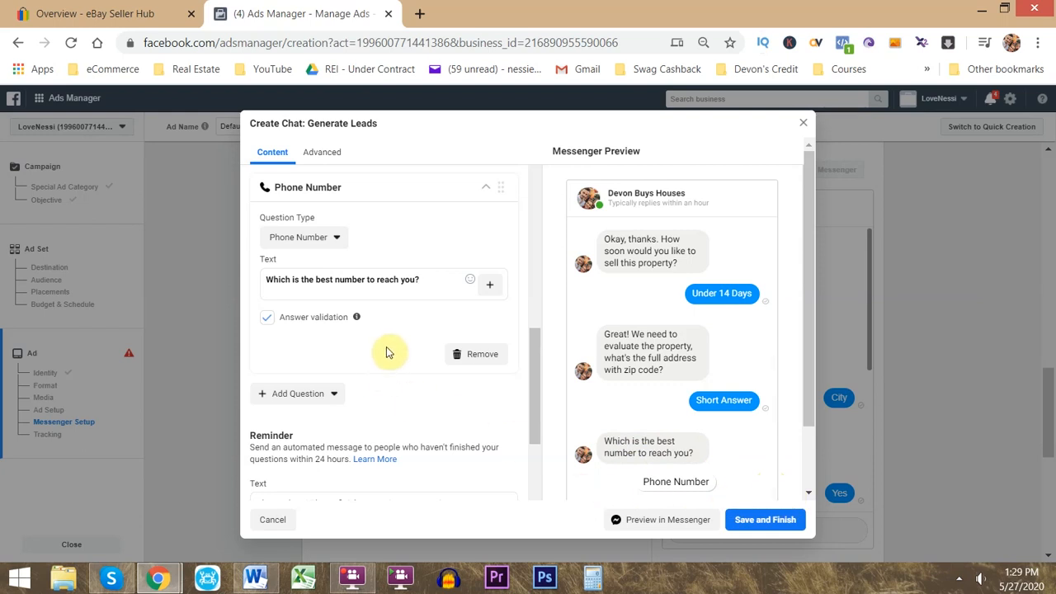
click(488, 194)
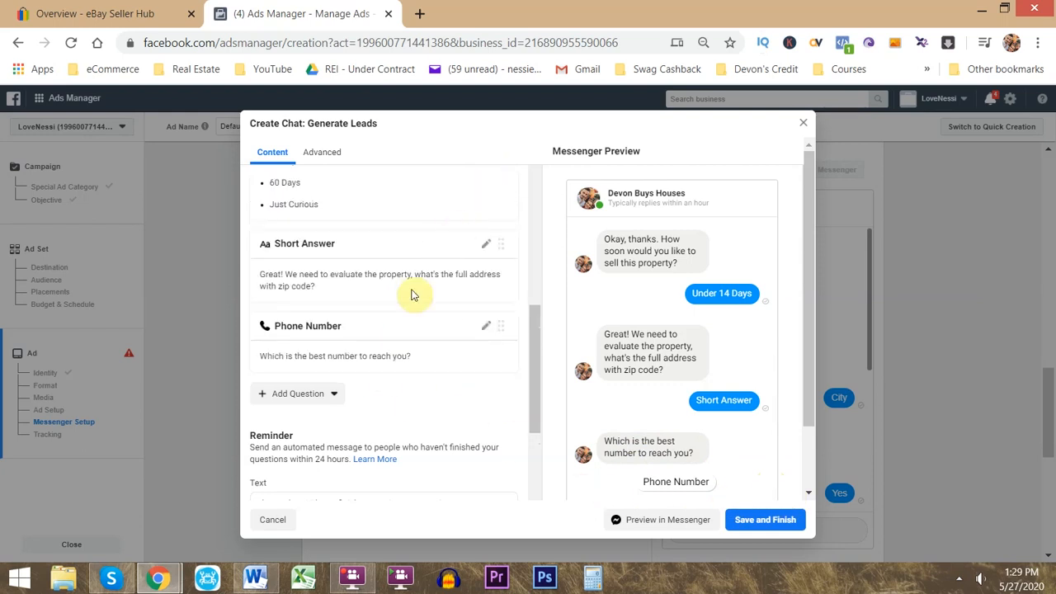
Copy "Do you respond to this email or a different one?" from the Word document and return to Ads Manager.
key(alt+Tab)
drag(536, 436, 274, 438)
key(ctrl+c)
key(alt+Tab)
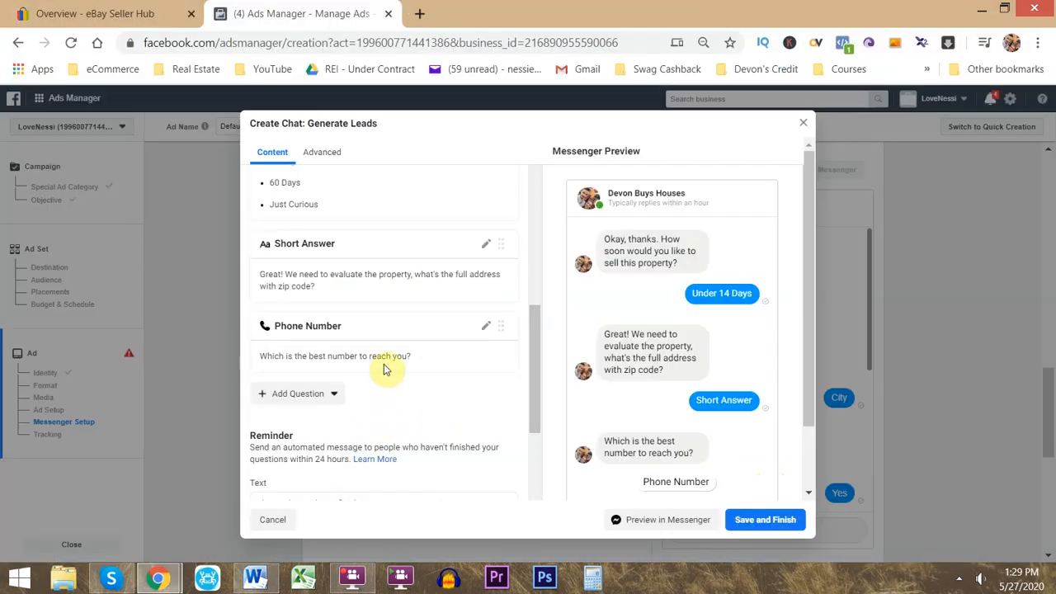
Add a prefill Email question, replace its text with "Do you respond to this email or a different one?", and collapse it.
click(334, 396)
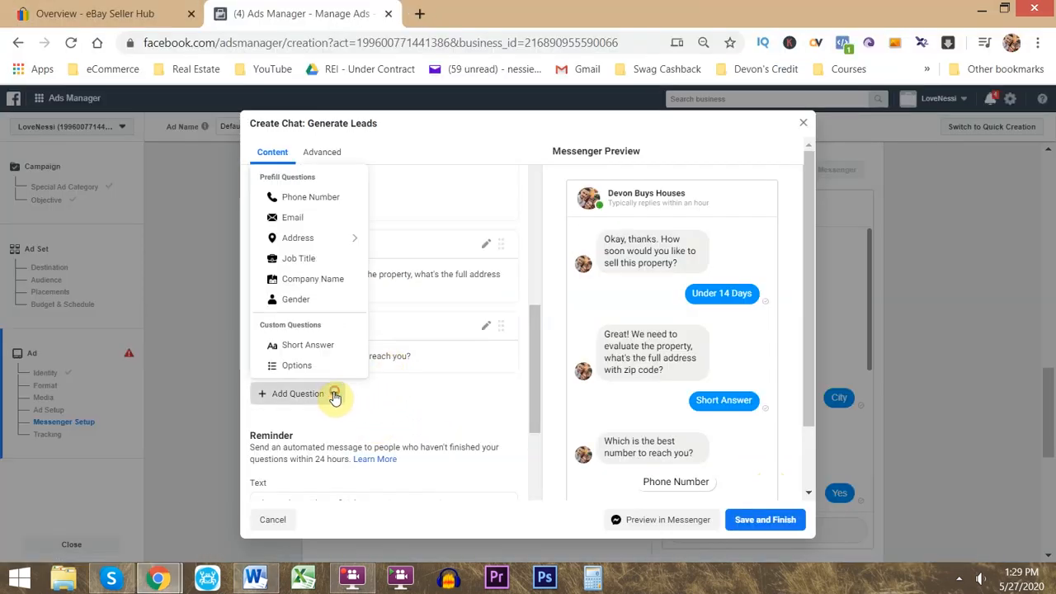
click(320, 218)
click(487, 327)
click(459, 278)
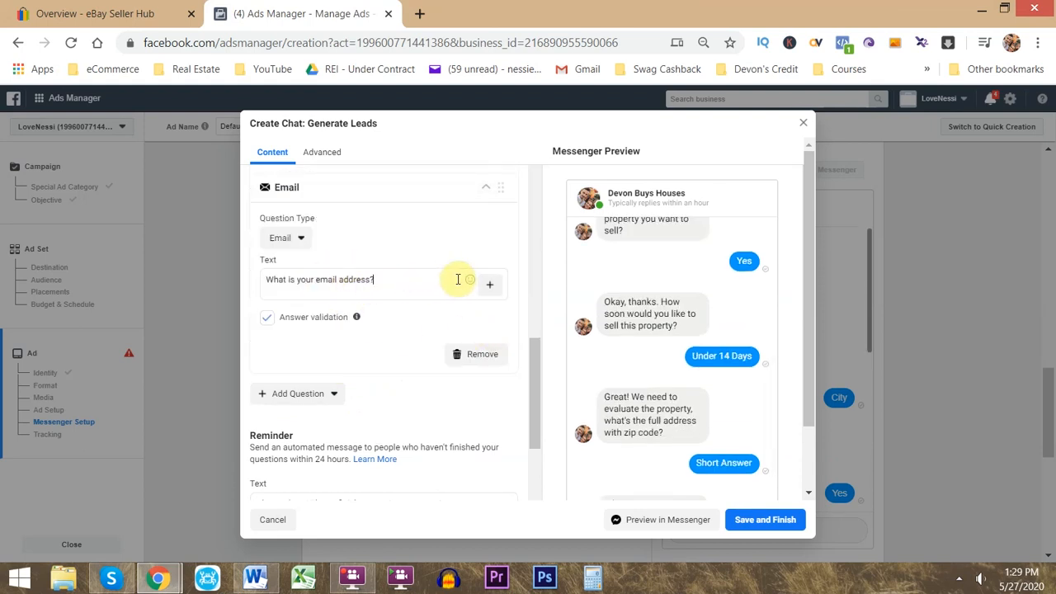
scroll(660, 349, down, 3)
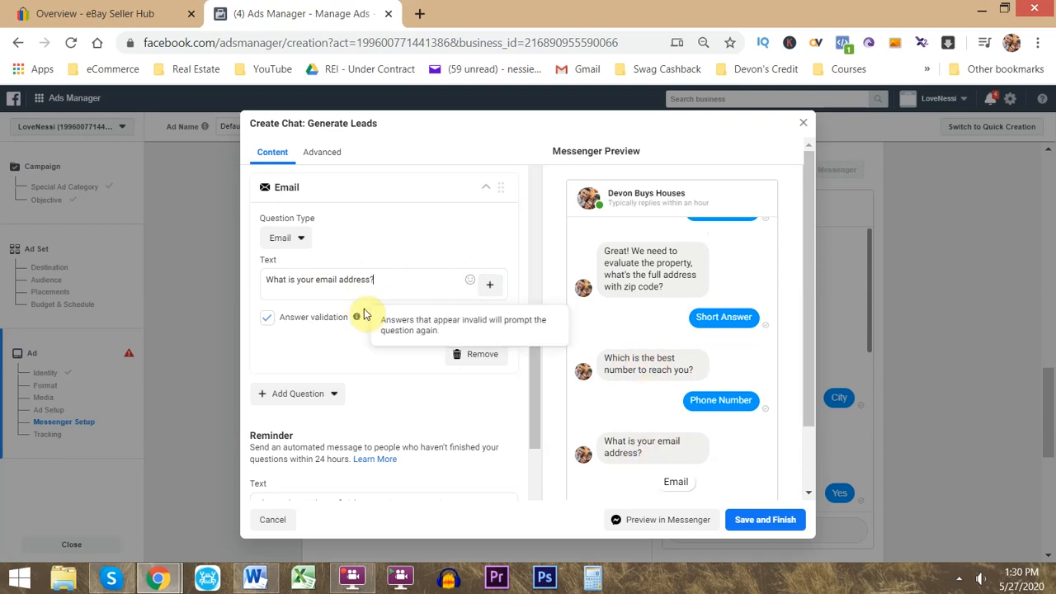
triple_click(320, 281)
key(ctrl+v)
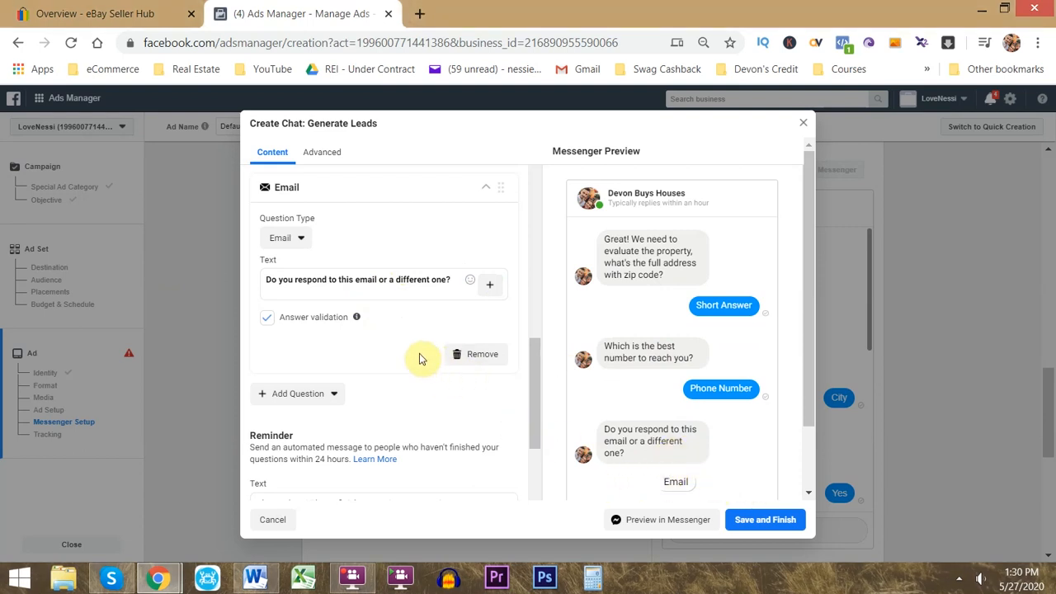
click(386, 351)
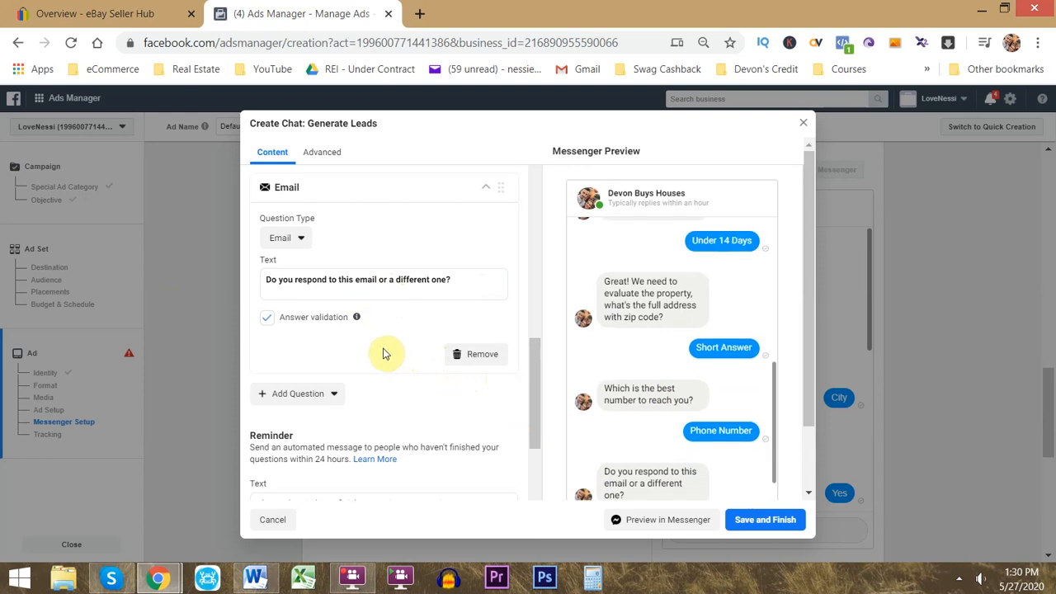
click(486, 191)
Copy the intro message "Hello, please answer a few questions so we can make an offer on your property." from the Word document and return to Ads Manager.
key(alt+Tab)
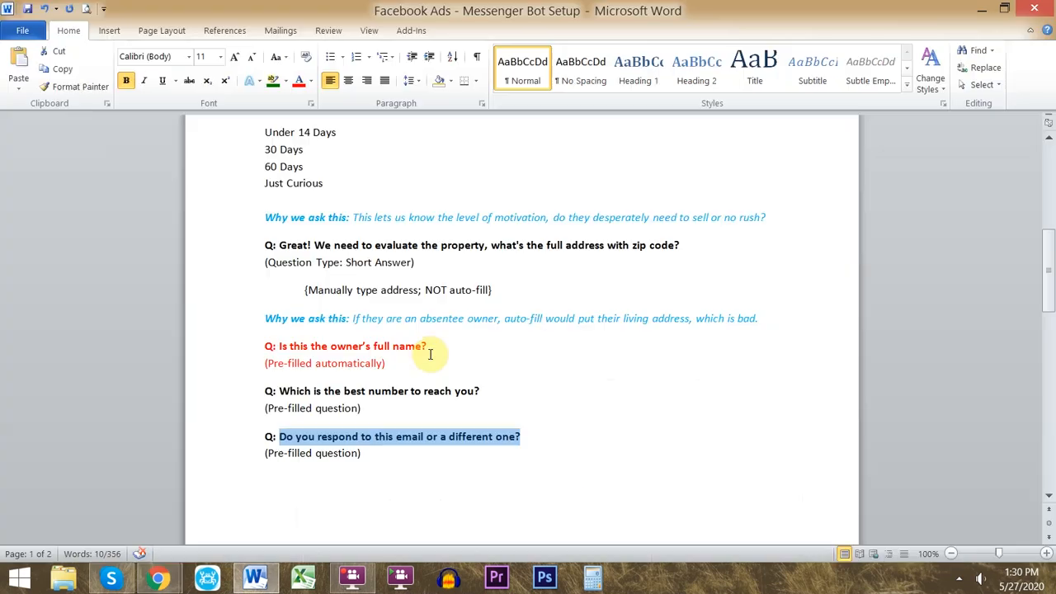
scroll(439, 403, down, 3)
scroll(443, 402, down, 6)
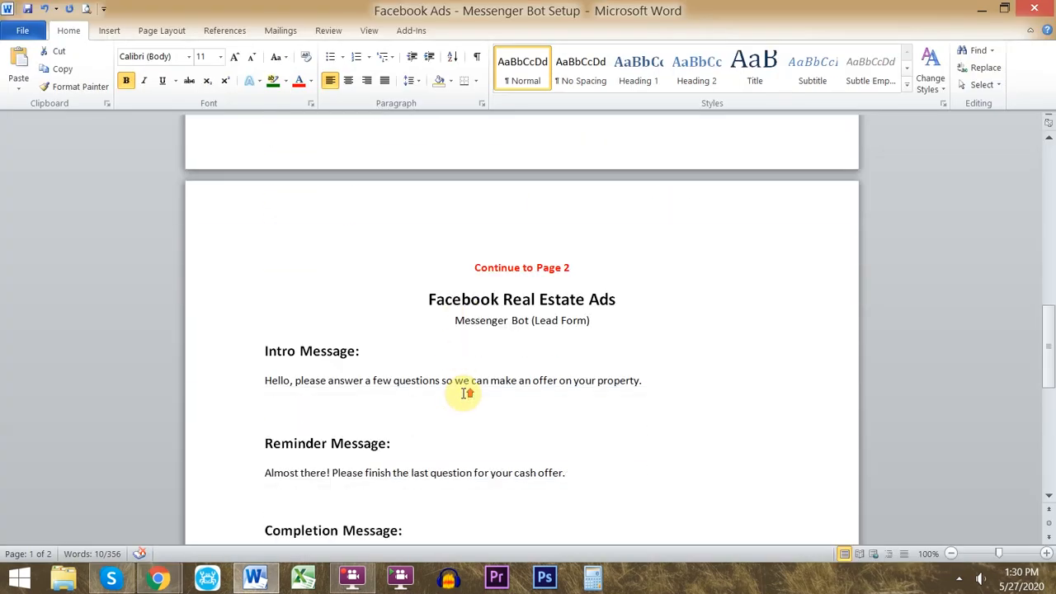
scroll(485, 379, down, 1)
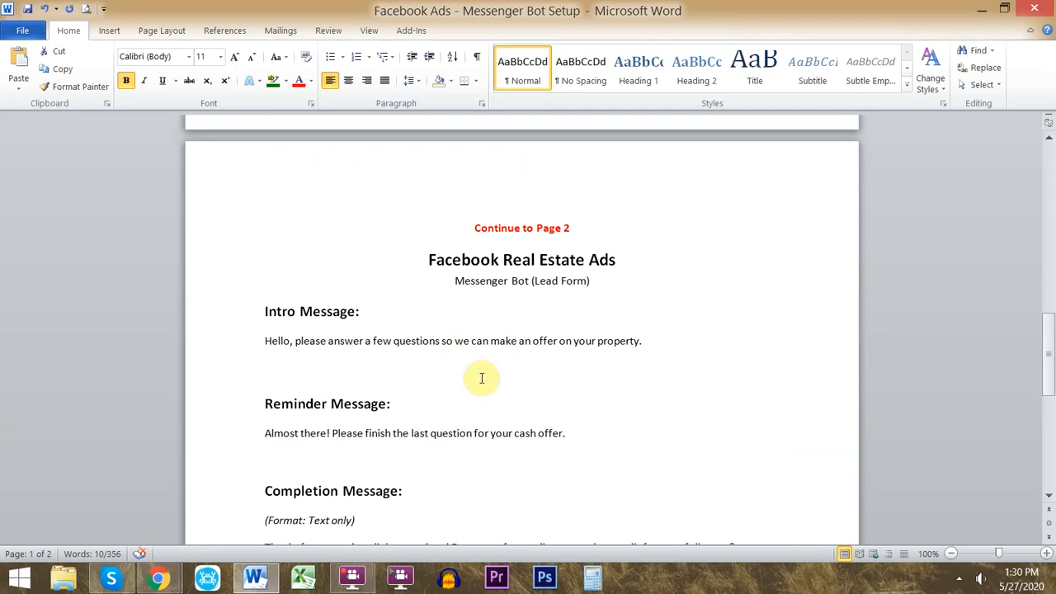
scroll(483, 375, down, 1)
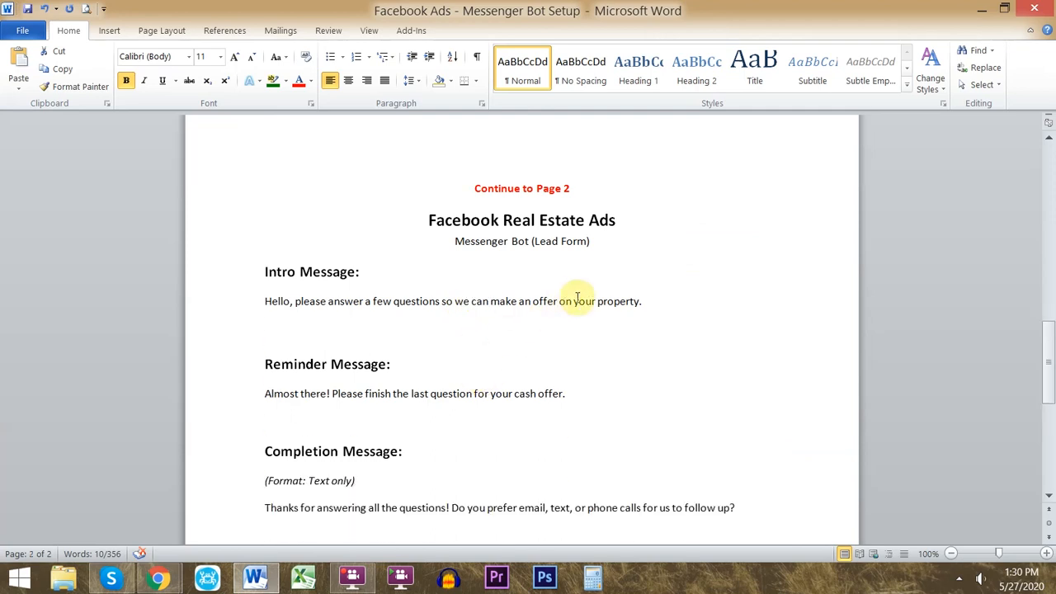
drag(277, 273, 394, 277)
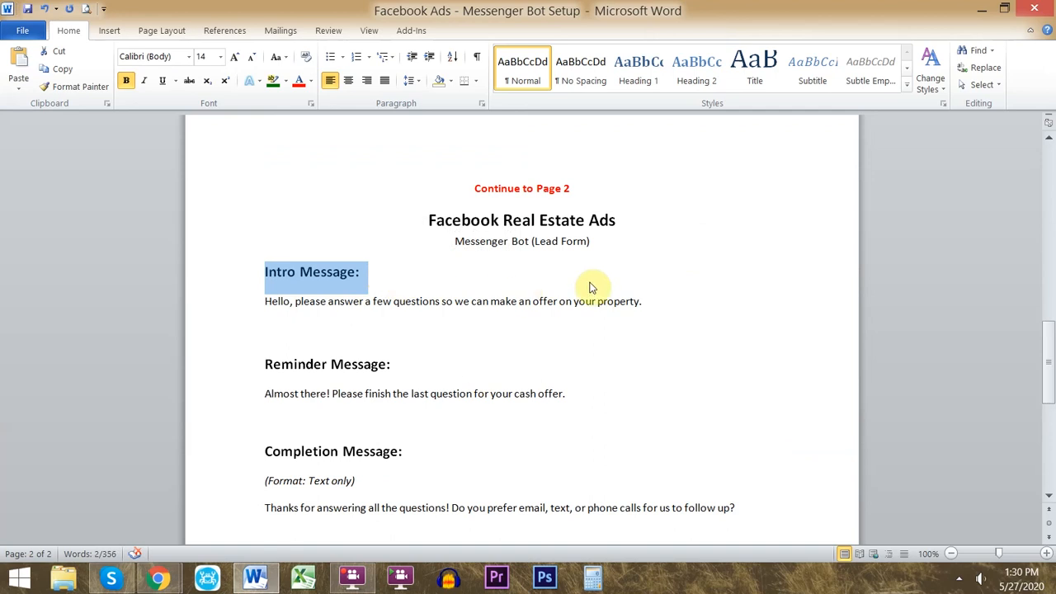
drag(659, 299, 290, 313)
key(ctrl+c)
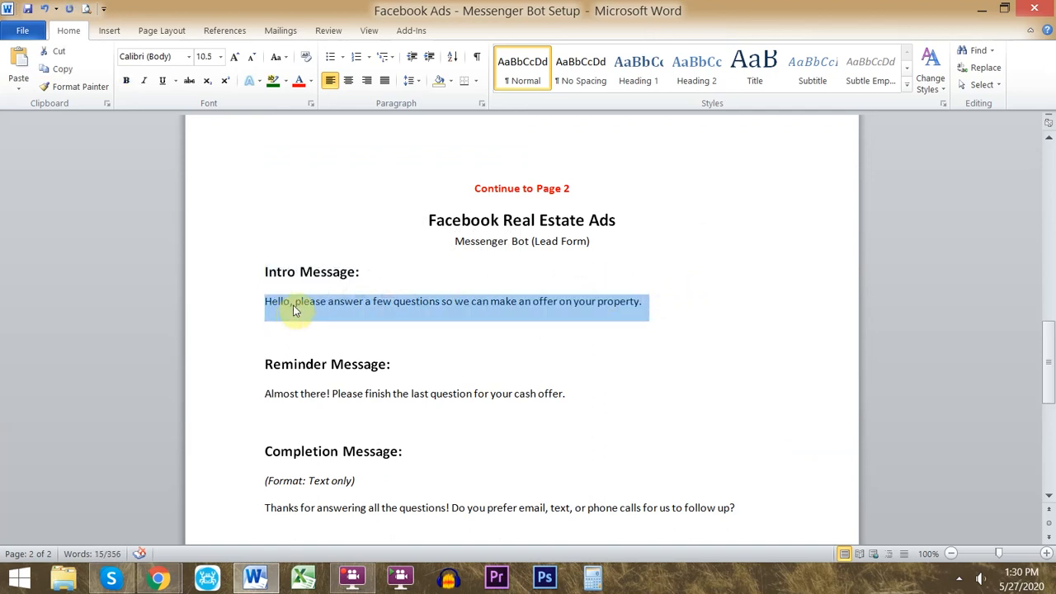
key(alt+Tab)
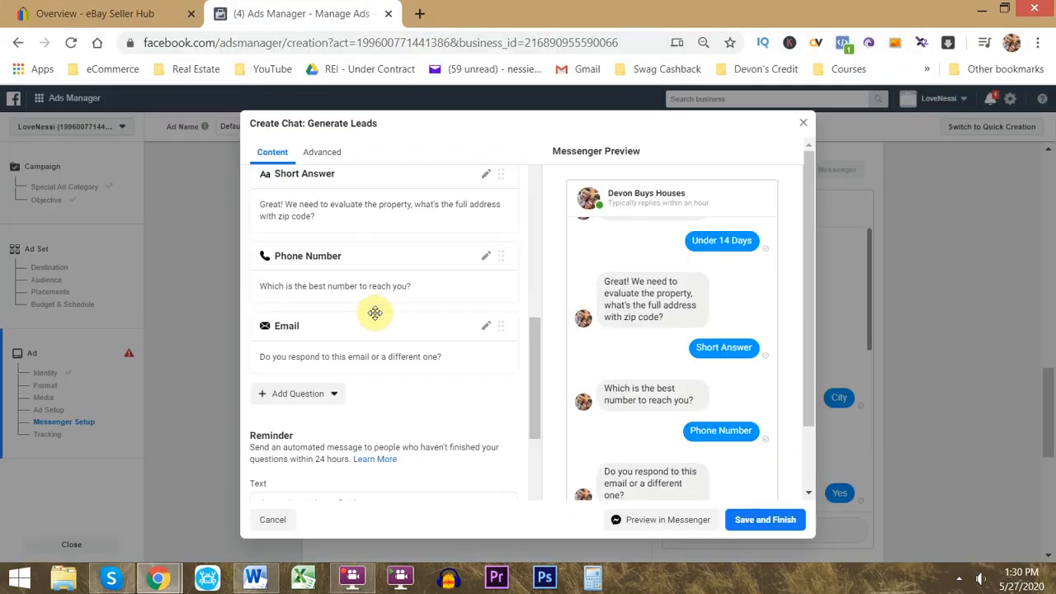
Reword the intro text as "Hello", the first-name placeholder, and "please answer a few questions so we can make an offer on your property.".
drag(536, 364, 537, 194)
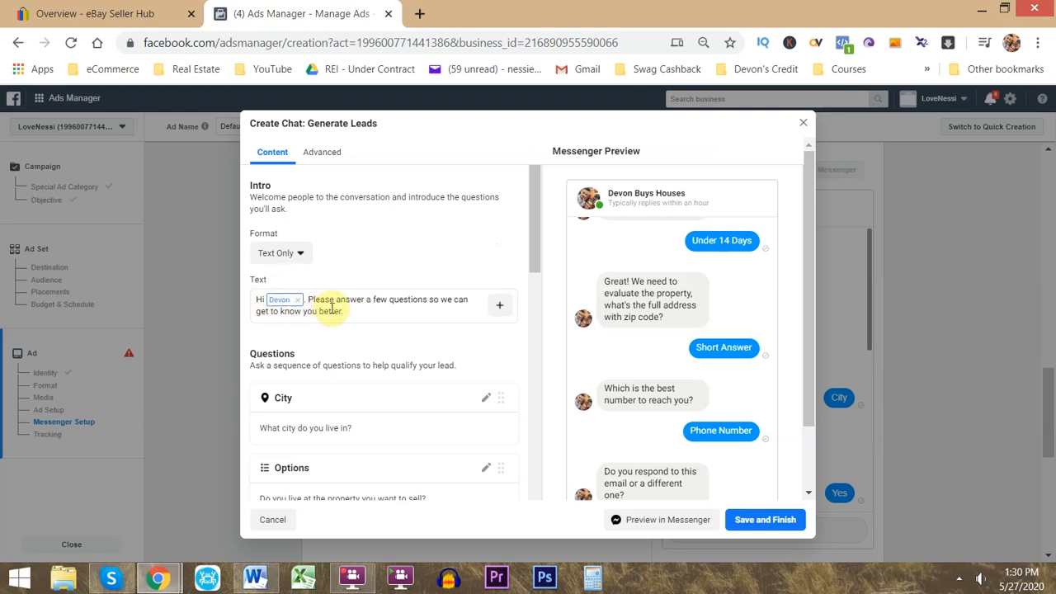
drag(383, 314, 310, 299)
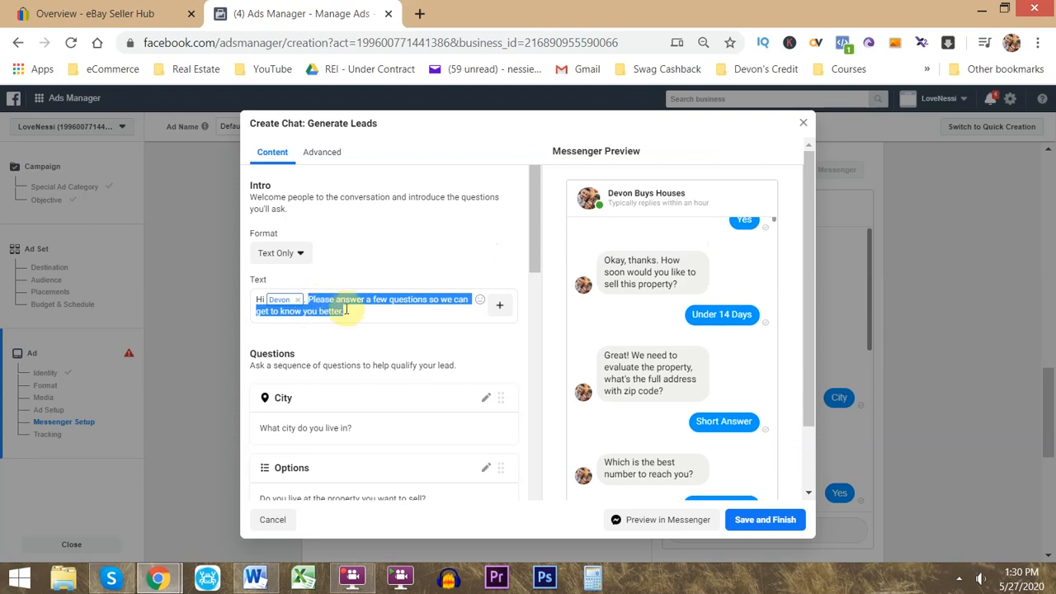
key(ctrl+v)
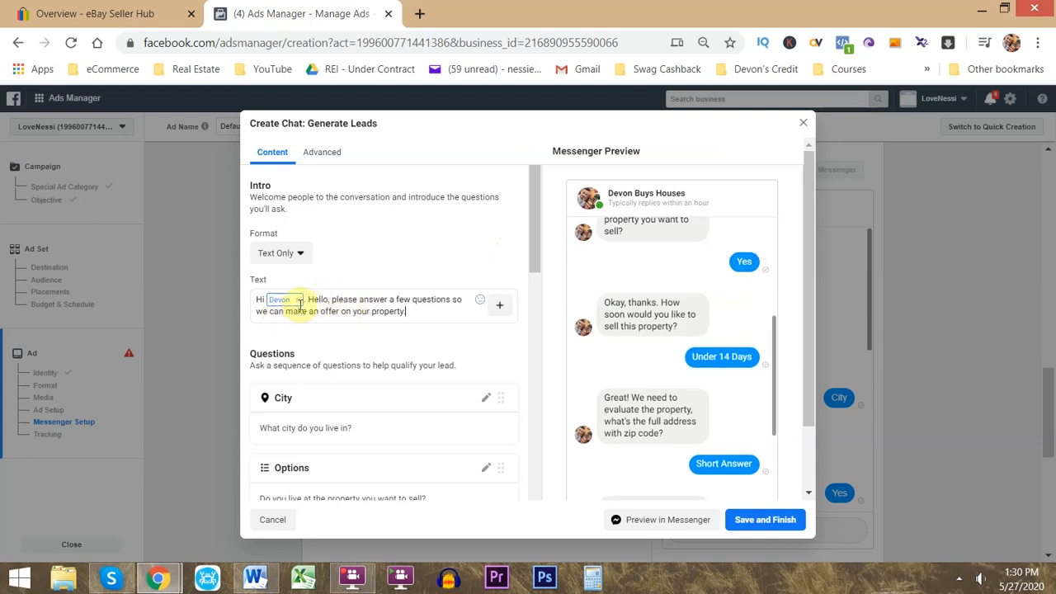
double_click(322, 300)
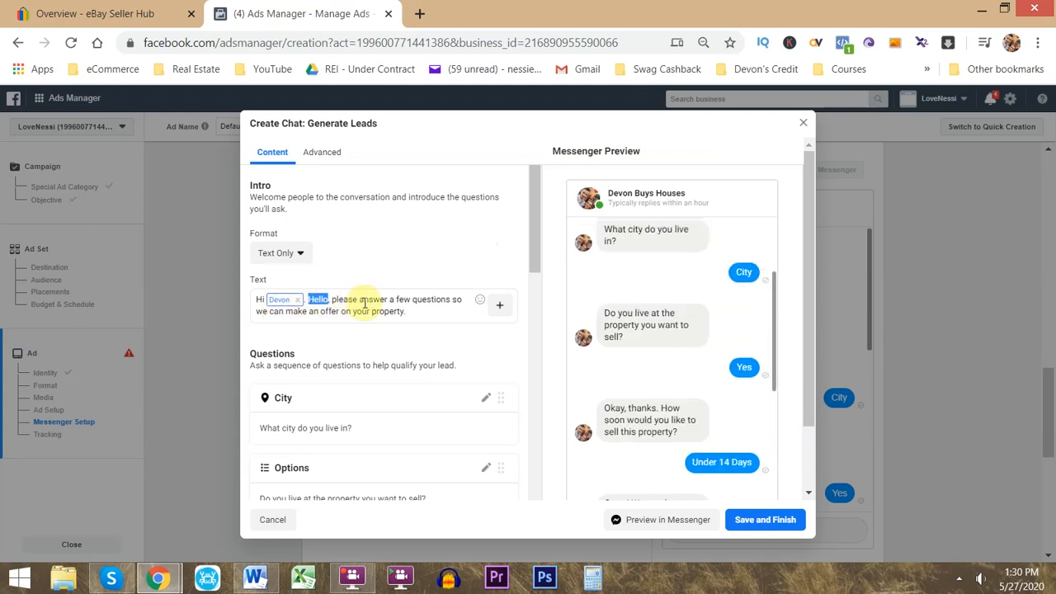
key(BackSpace)
key(BackSpace)
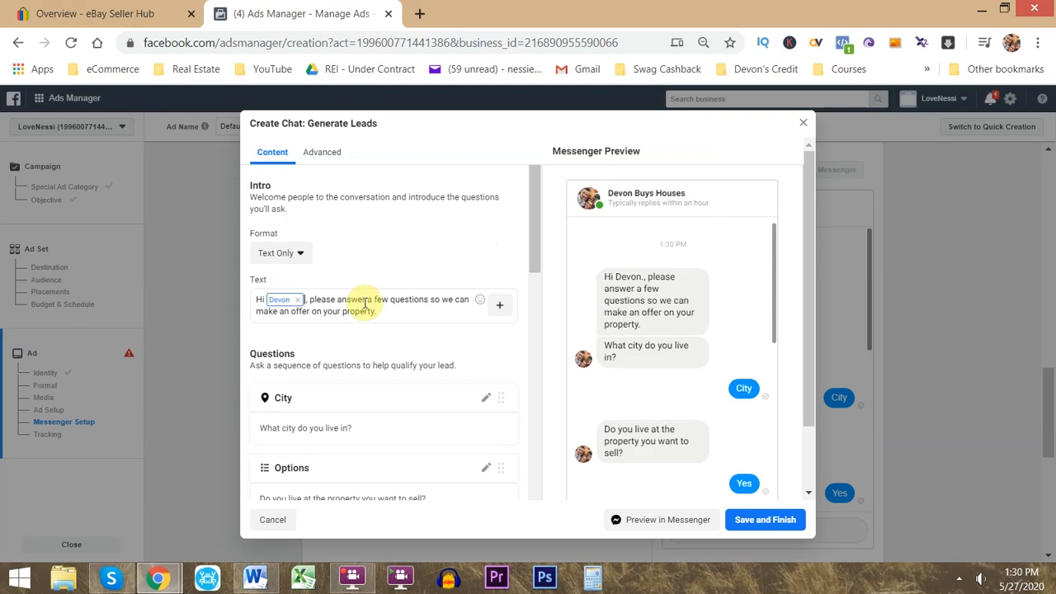
key(Delete)
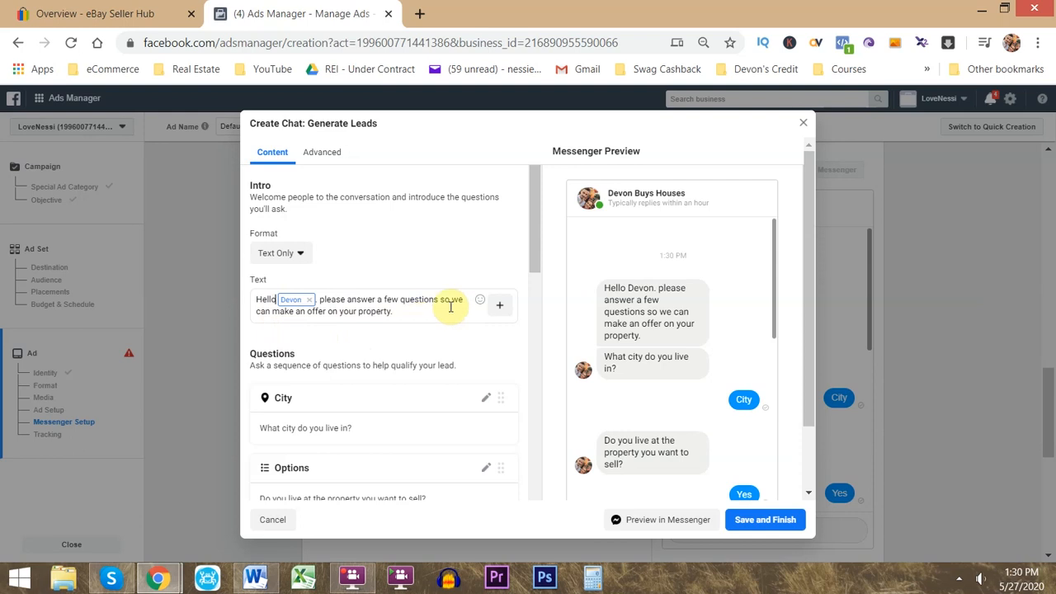
scroll(537, 221, down, 1)
mouse_move(537, 221)
mouse_down()
mouse_move(530, 255)
mouse_move(537, 216)
mouse_up()
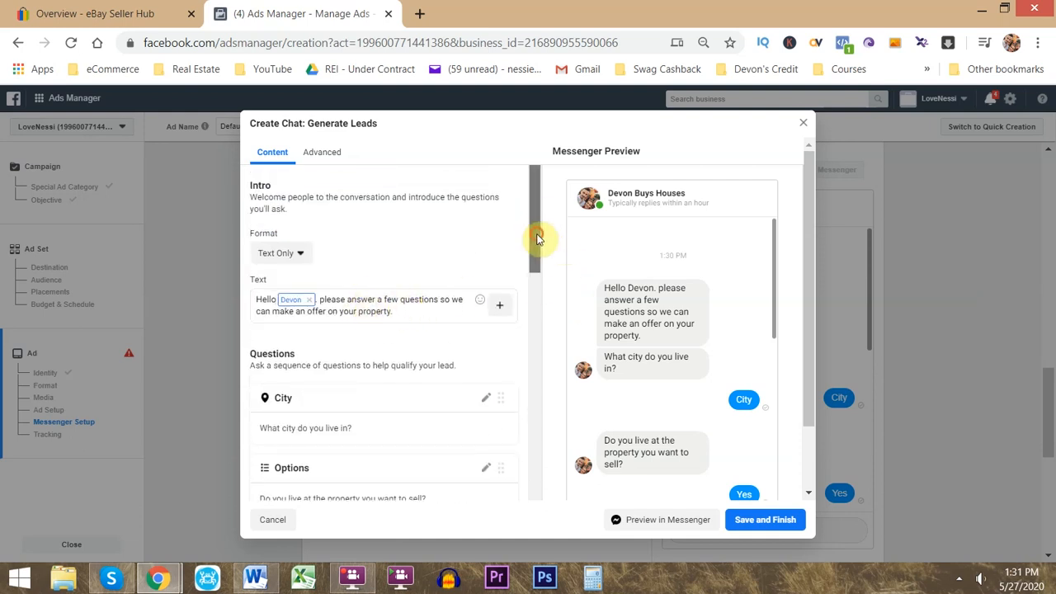
Copy the reminder message "Almost there! Please finish the last question for your cash offer." from the Word document and return to Ads Manager.
key(alt+Tab)
triple_click(466, 357)
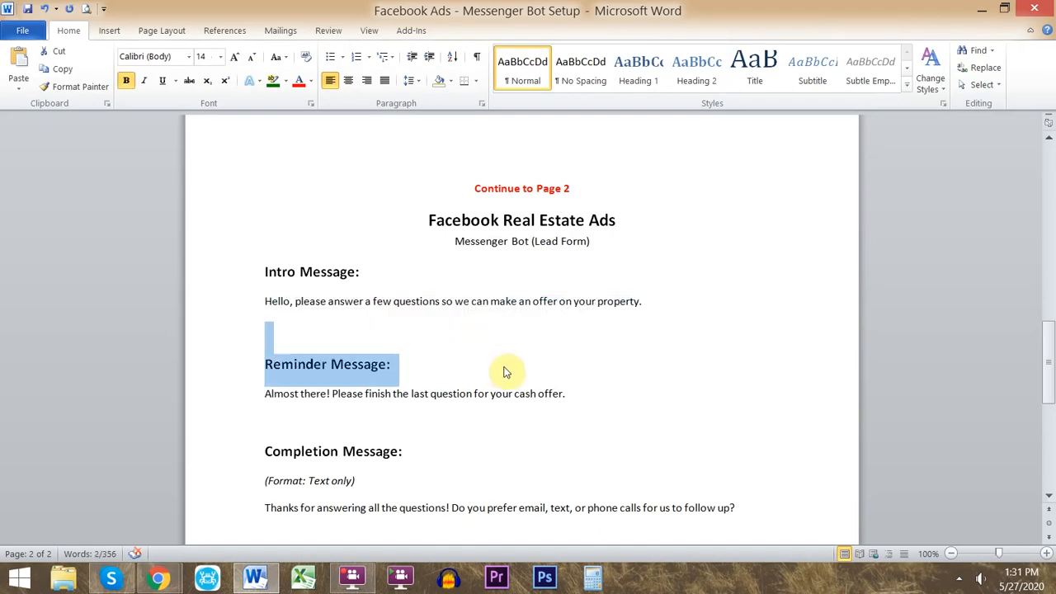
click(503, 366)
drag(582, 394, 267, 396)
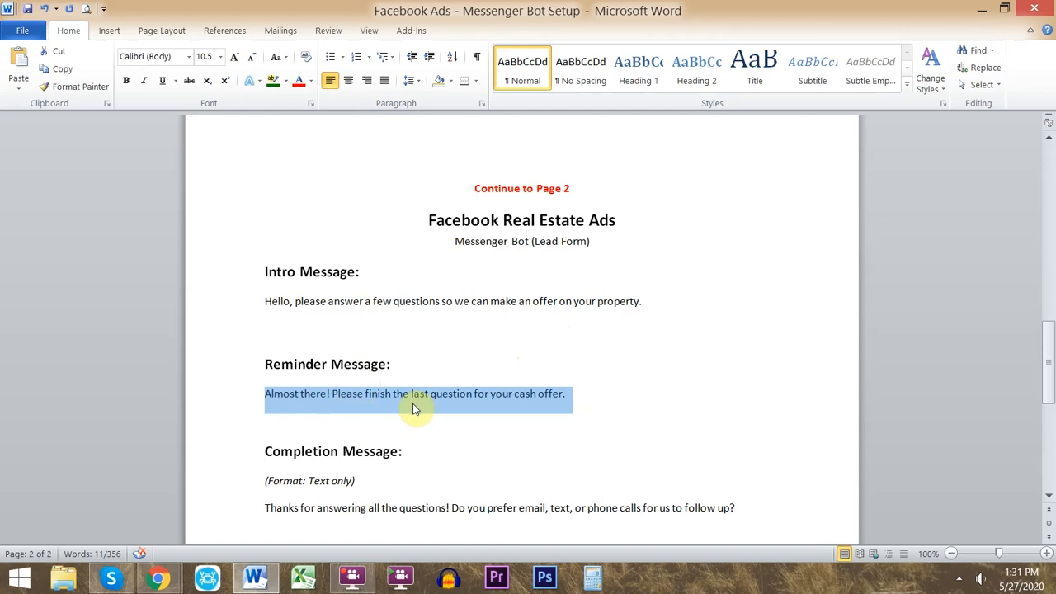
key(alt+Tab)
Change the reminder text to "Almost there! Please finish the last question for your cash offer.".
drag(540, 257, 538, 443)
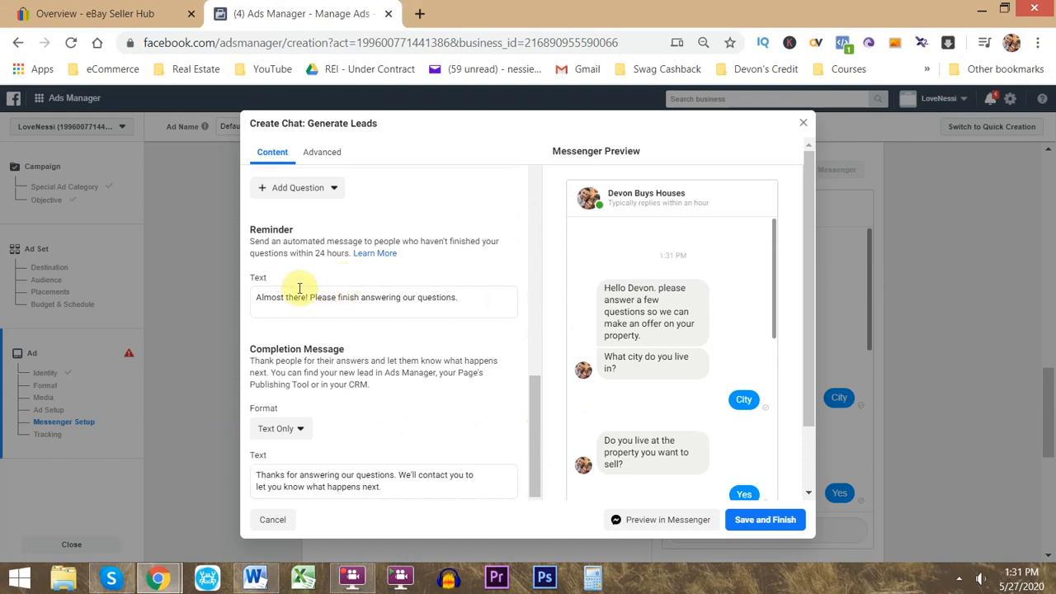
drag(264, 301, 378, 300)
click(437, 299)
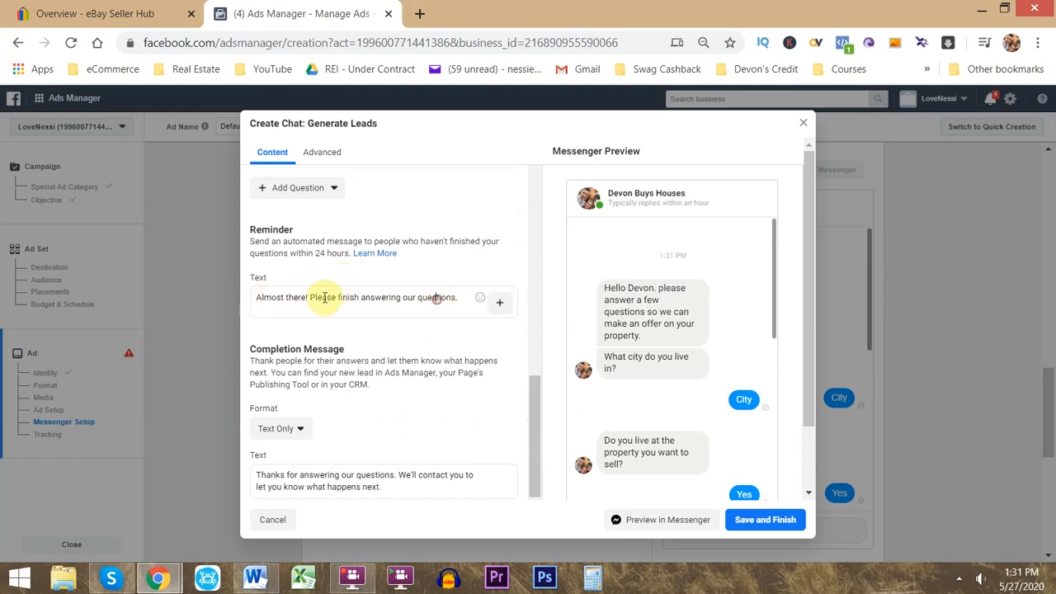
drag(308, 299, 495, 294)
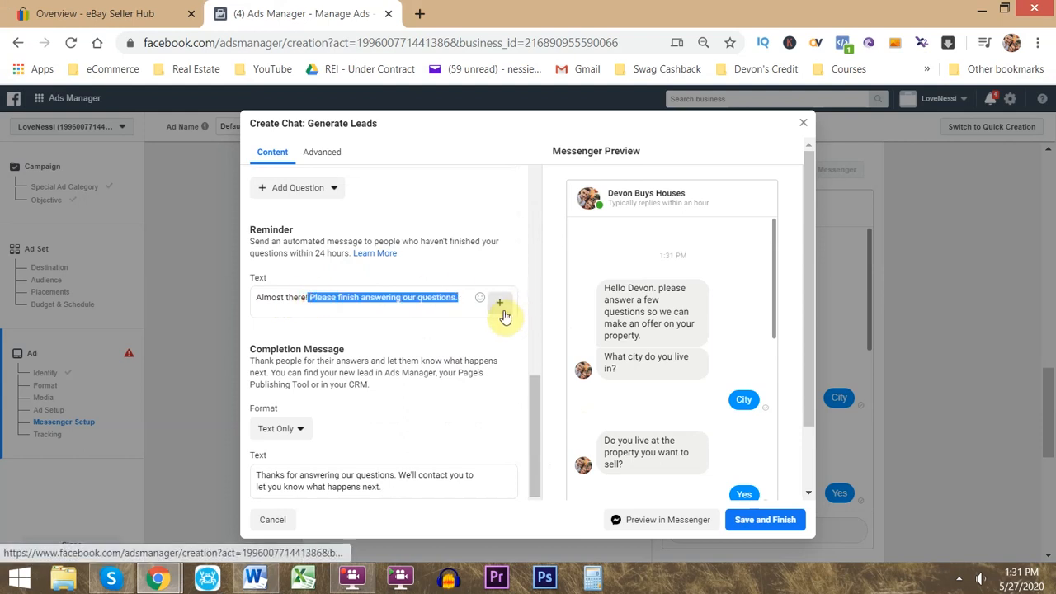
text(Please finish the last question for your cash offer)
key(BackSpace)
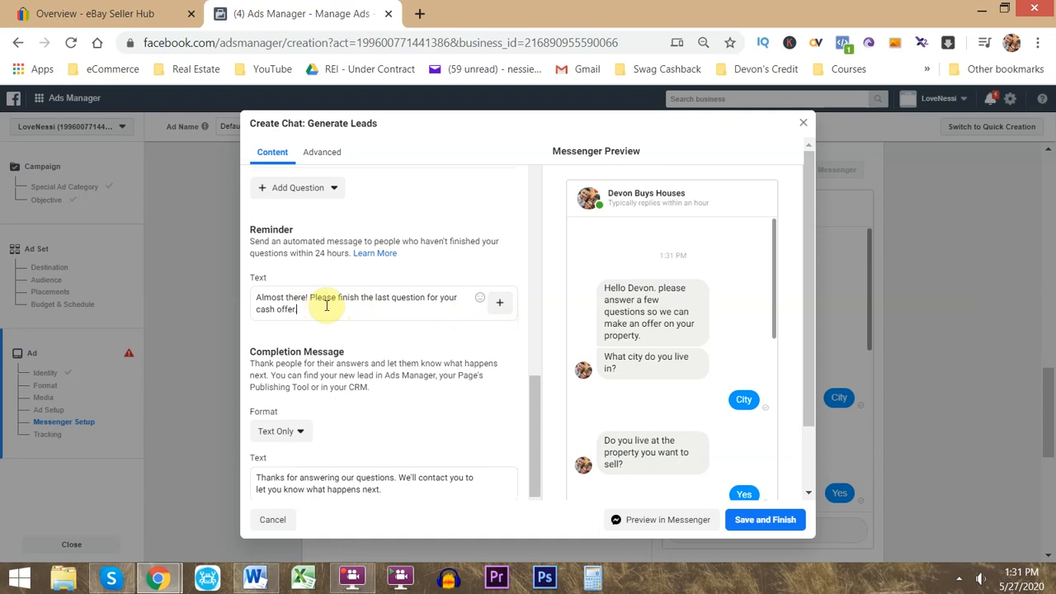
key(BackSpace)
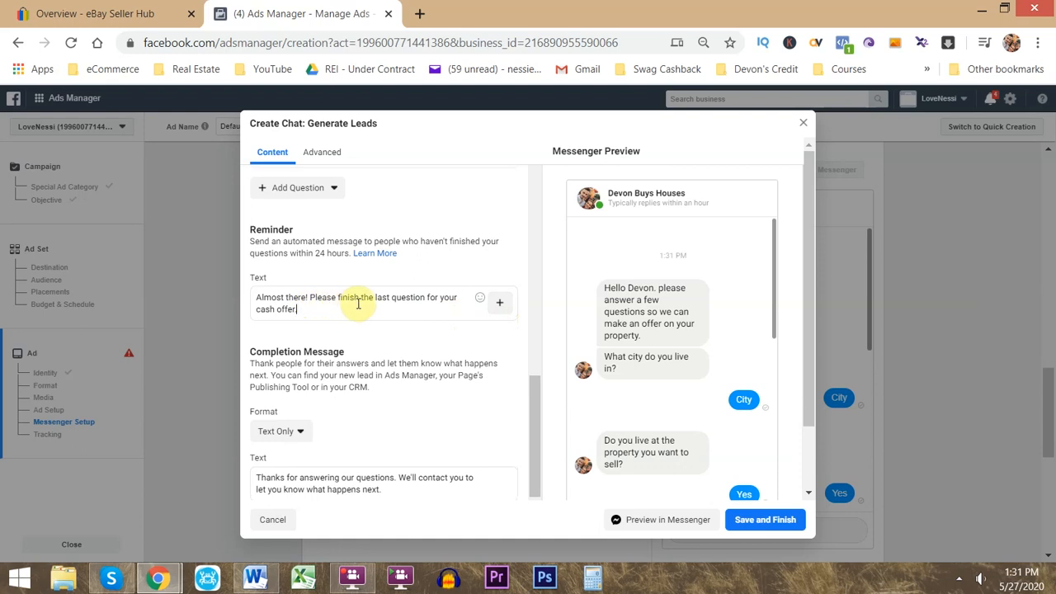
Copy the completion message asking about email, text, or phone call follow-up from the Word document and return to Ads Manager.
key(alt+Tab)
scroll(427, 347, down, 2)
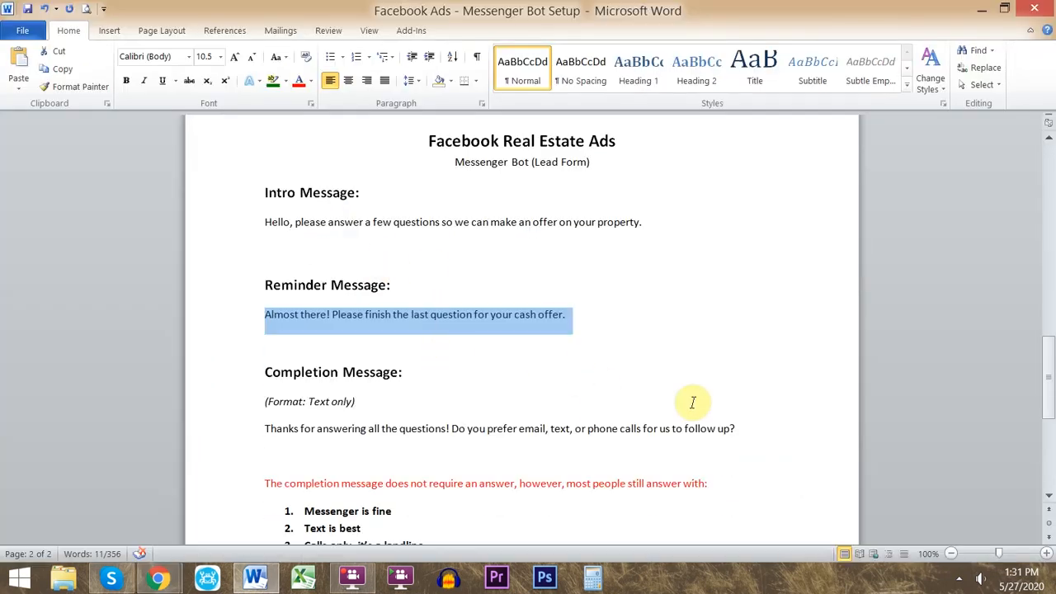
drag(756, 425, 259, 429)
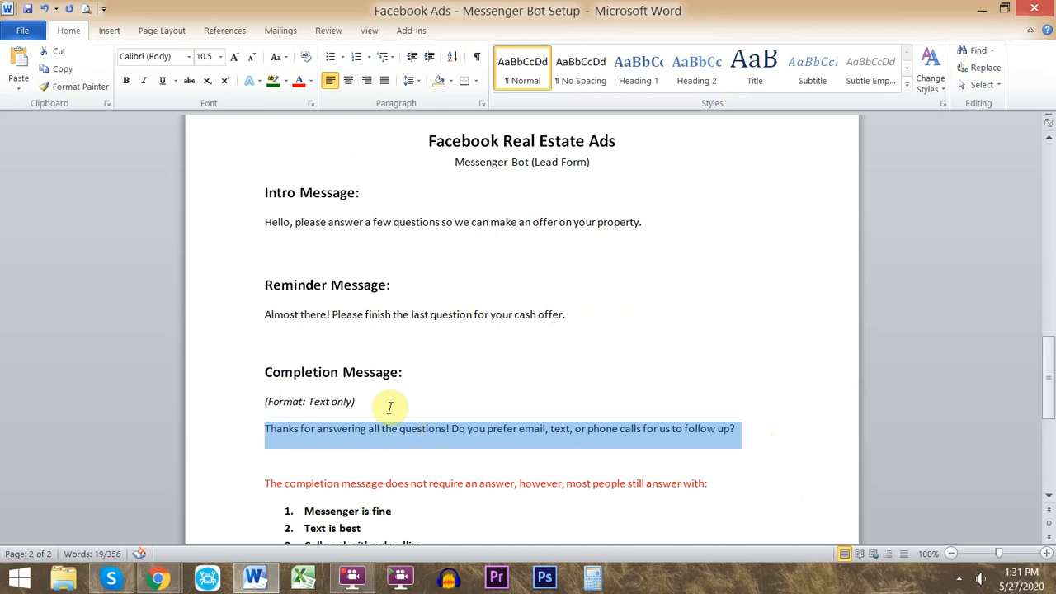
scroll(406, 412, down, 1)
key(alt+Tab)
Replace the completion message text with "Thanks for answering all the questions! Do you prefer email, text, or phone calls for us to follow up?".
scroll(459, 379, down, 2)
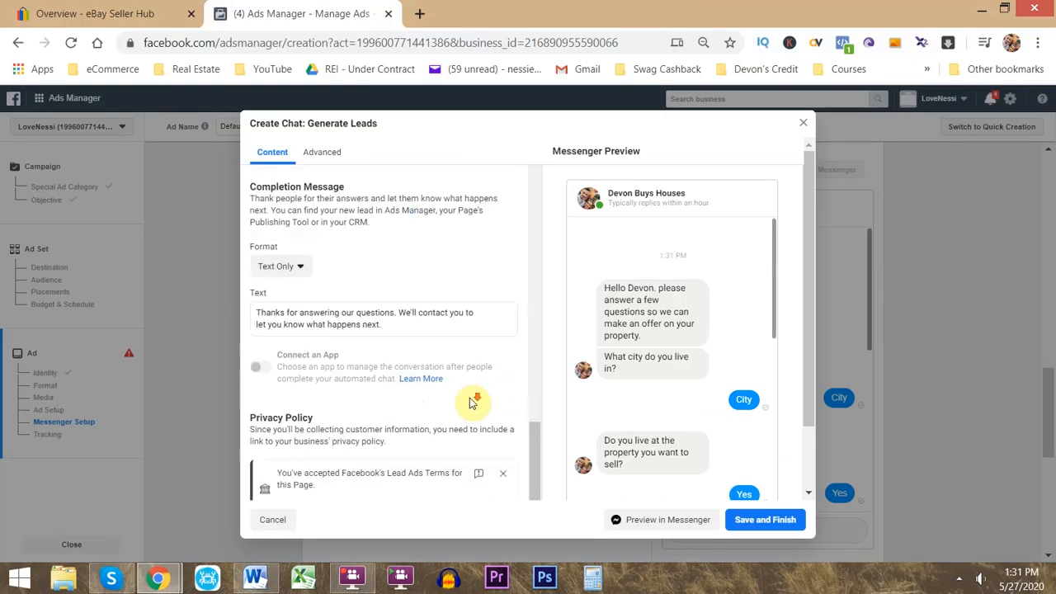
scroll(466, 402, up, 2)
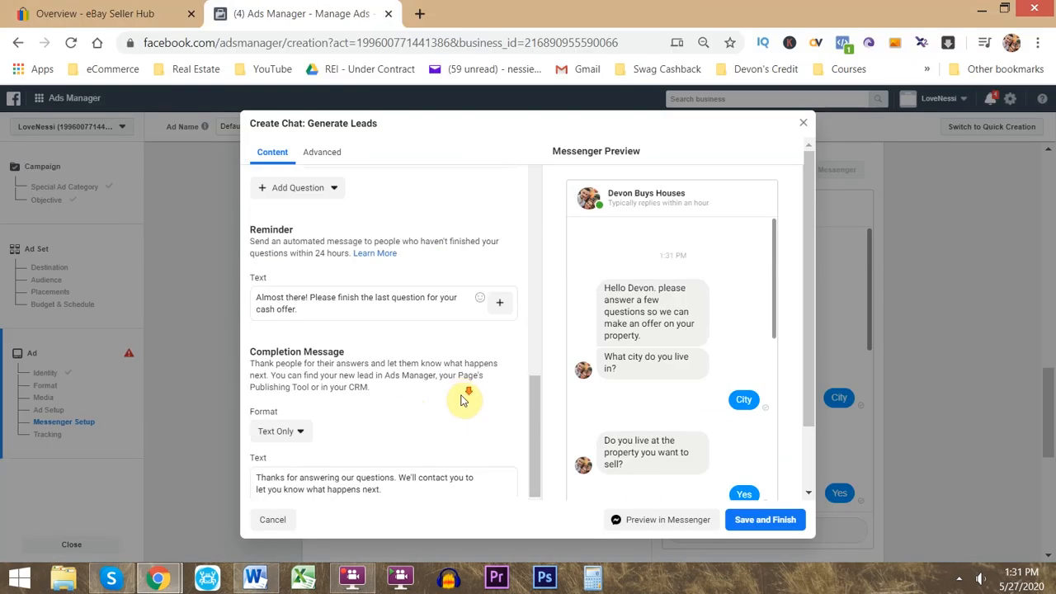
scroll(462, 400, down, 2)
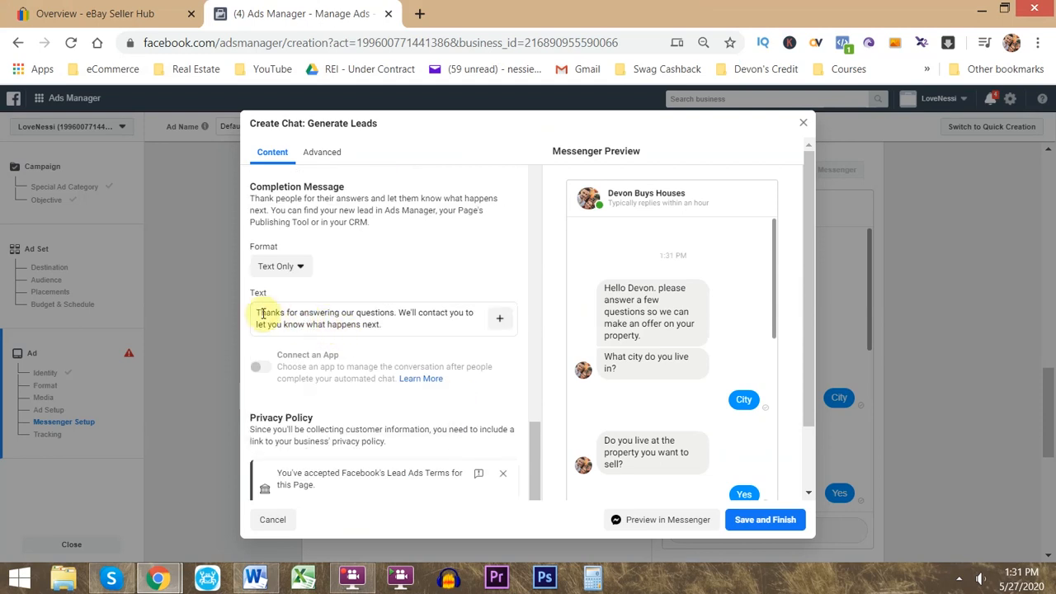
drag(262, 313, 455, 318)
click(405, 323)
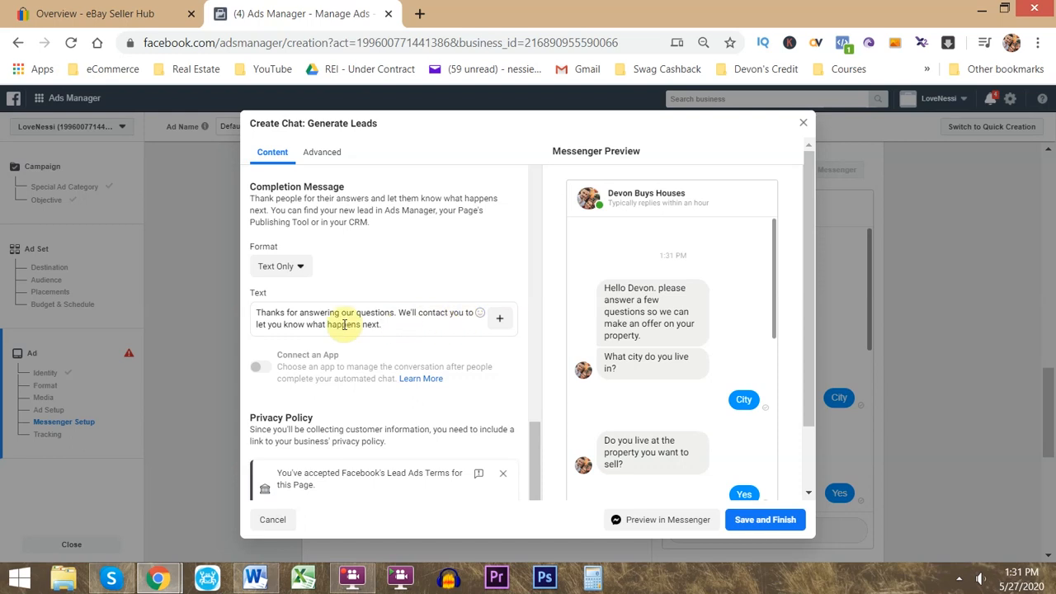
key(ctrl+a)
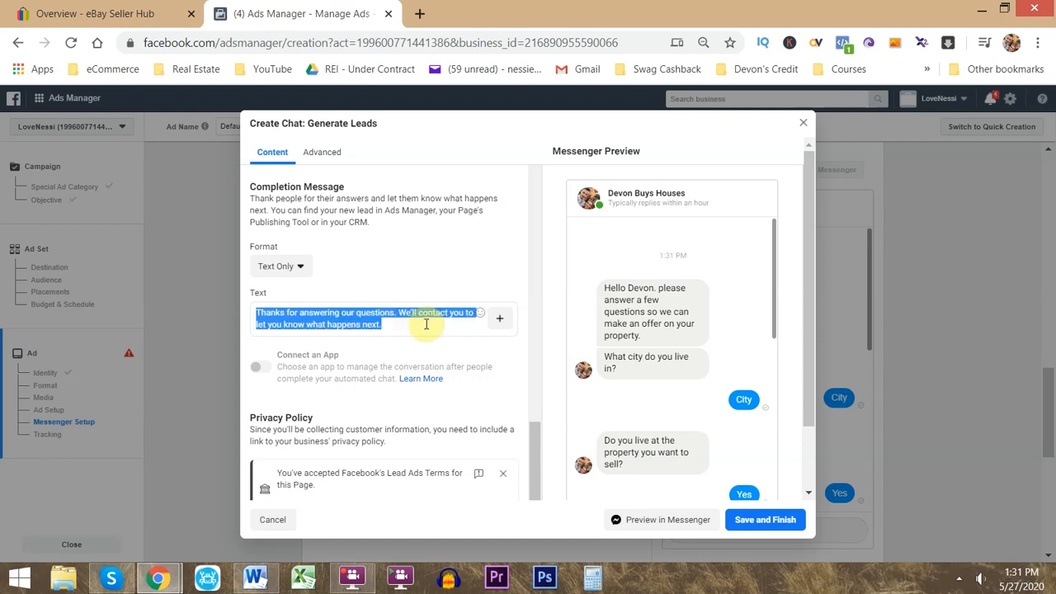
key(ctrl+v)
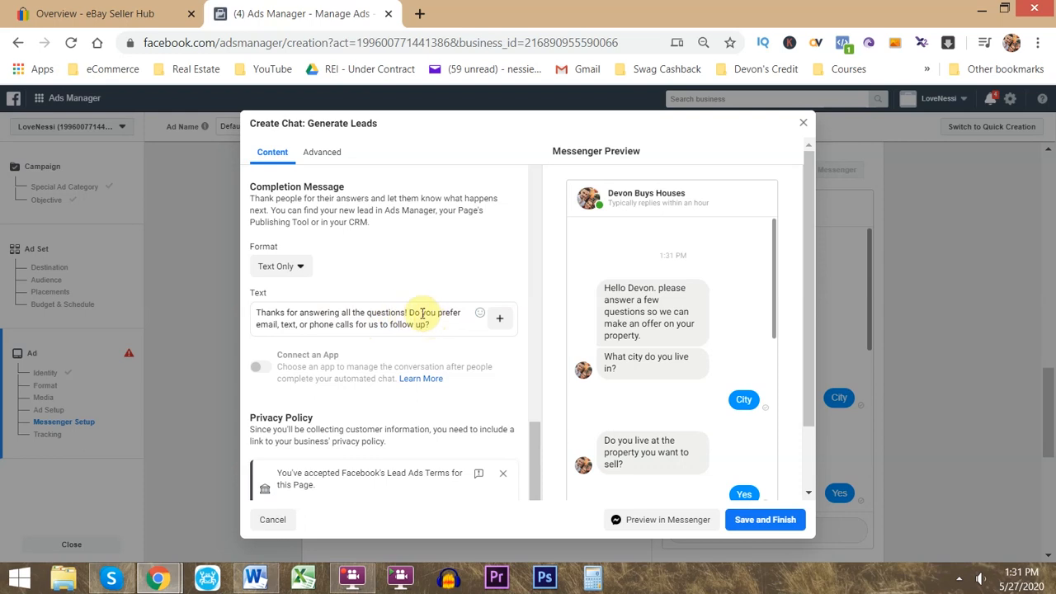
scroll(691, 351, down, 5)
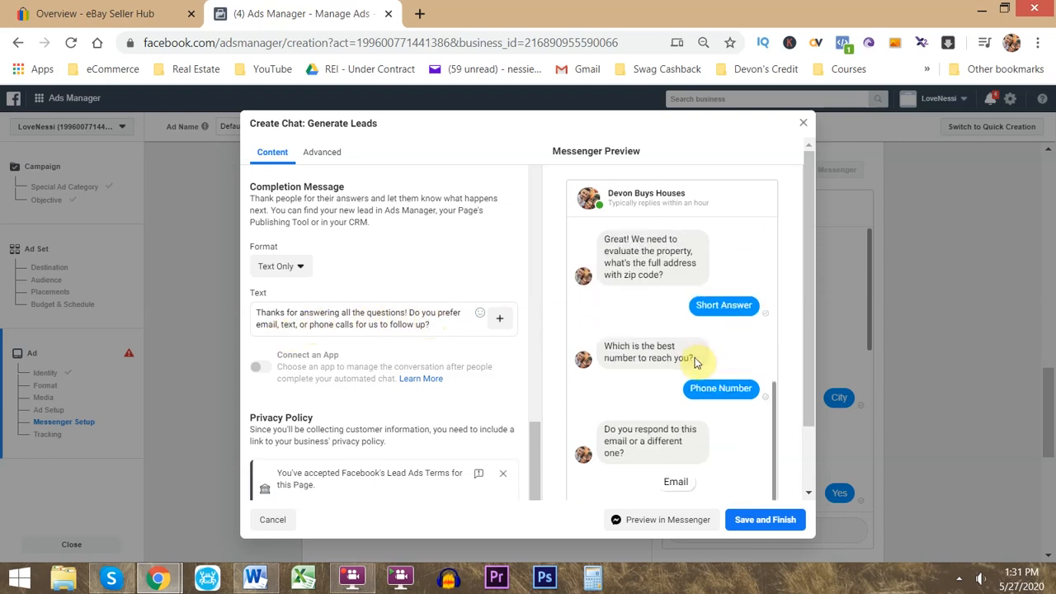
Review the Messenger preview and the reminder and completion message settings of the lead chat.
scroll(670, 475, down, 2)
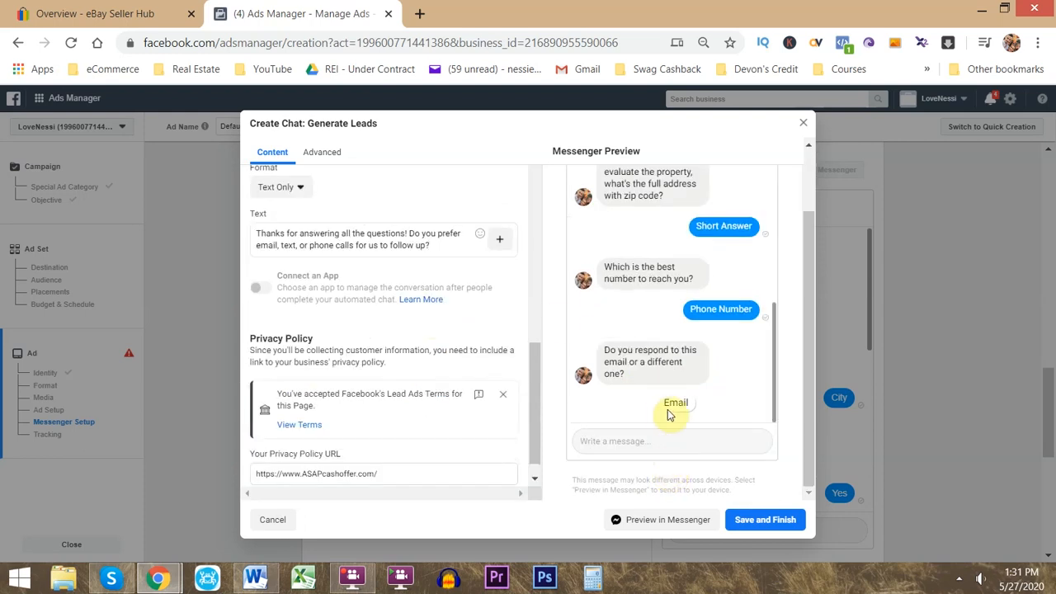
scroll(458, 392, up, 3)
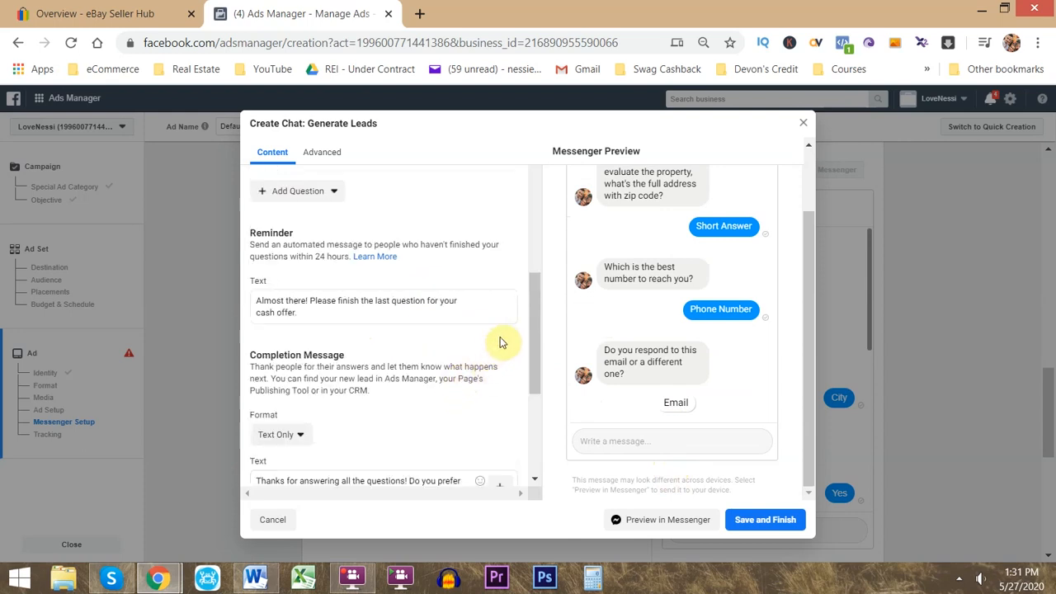
drag(537, 306, 536, 368)
Switch to the Word document and review the list of typical replies people give to the completion message.
key(alt+Tab)
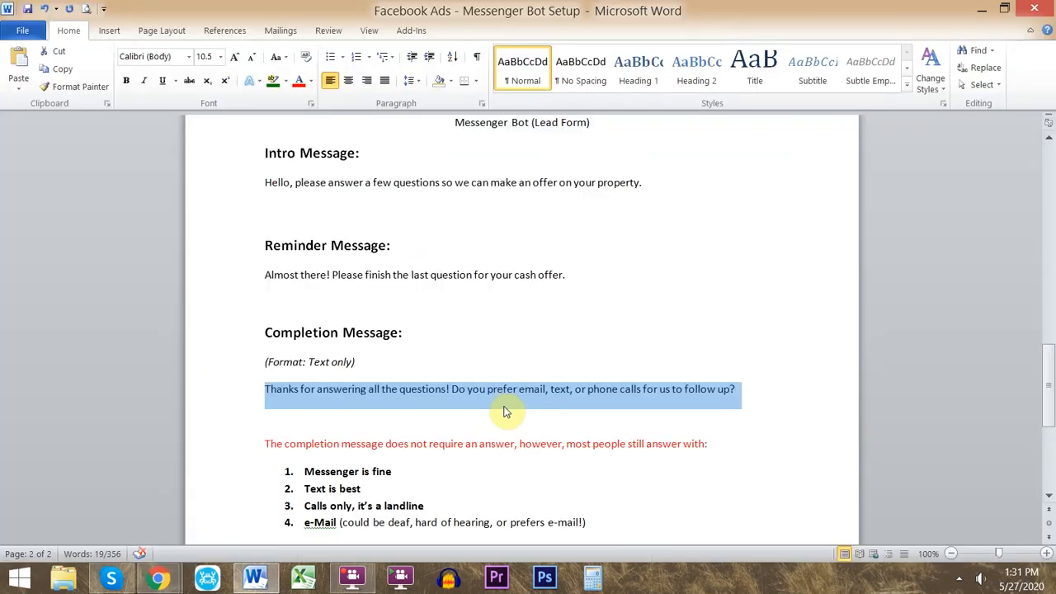
scroll(512, 410, down, 1)
drag(305, 434, 393, 433)
drag(301, 449, 429, 467)
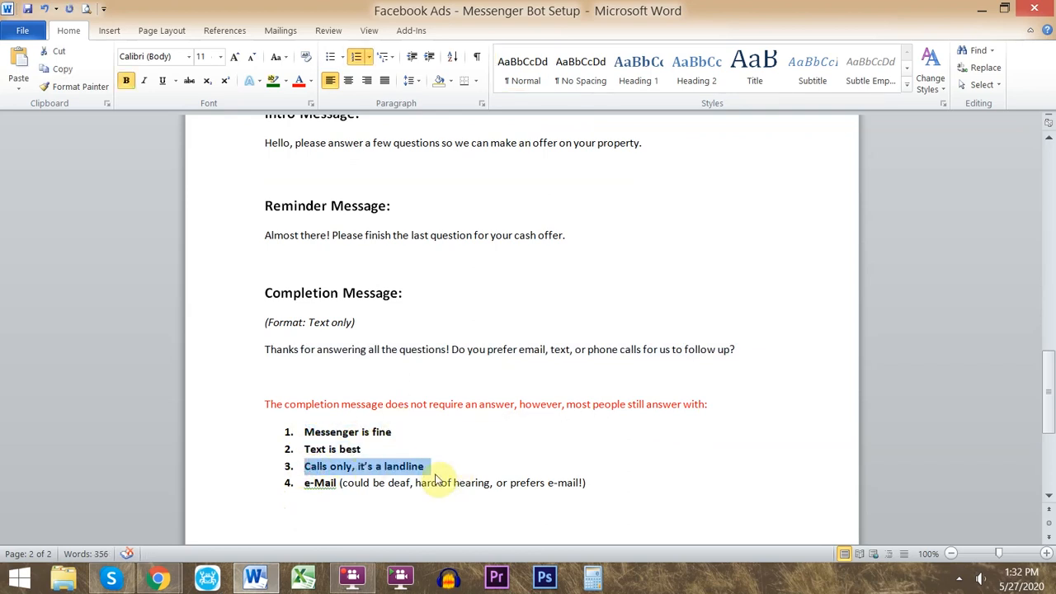
drag(306, 484, 335, 483)
click(355, 486)
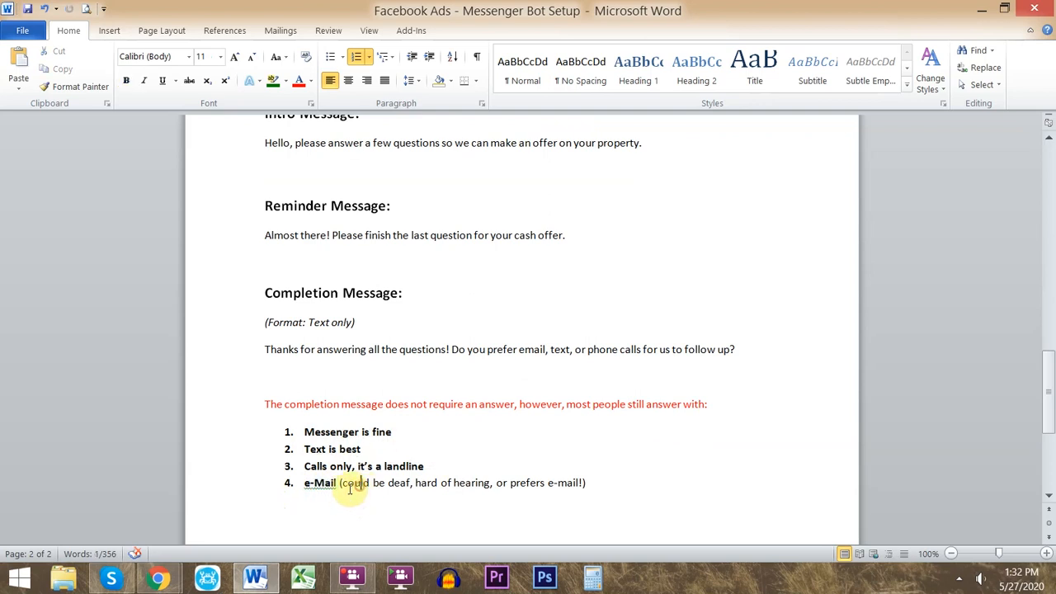
drag(345, 487, 580, 483)
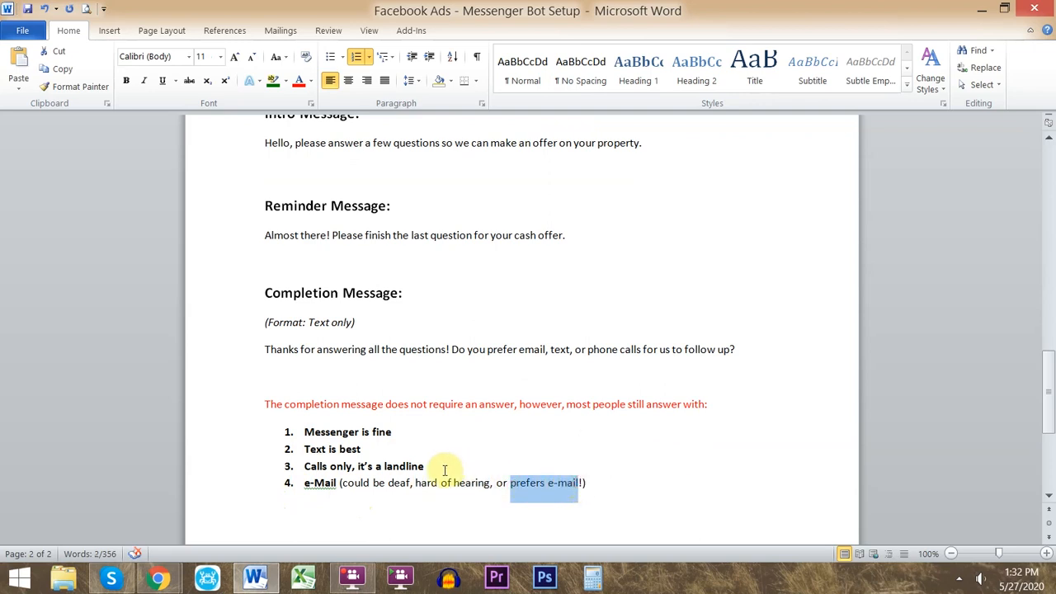
drag(443, 468, 382, 467)
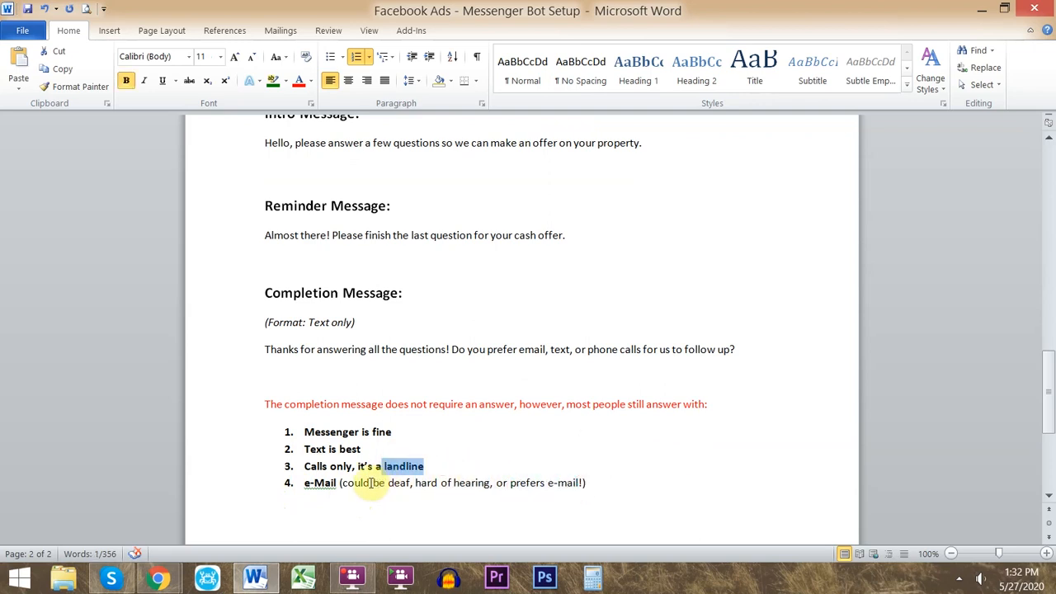
click(330, 466)
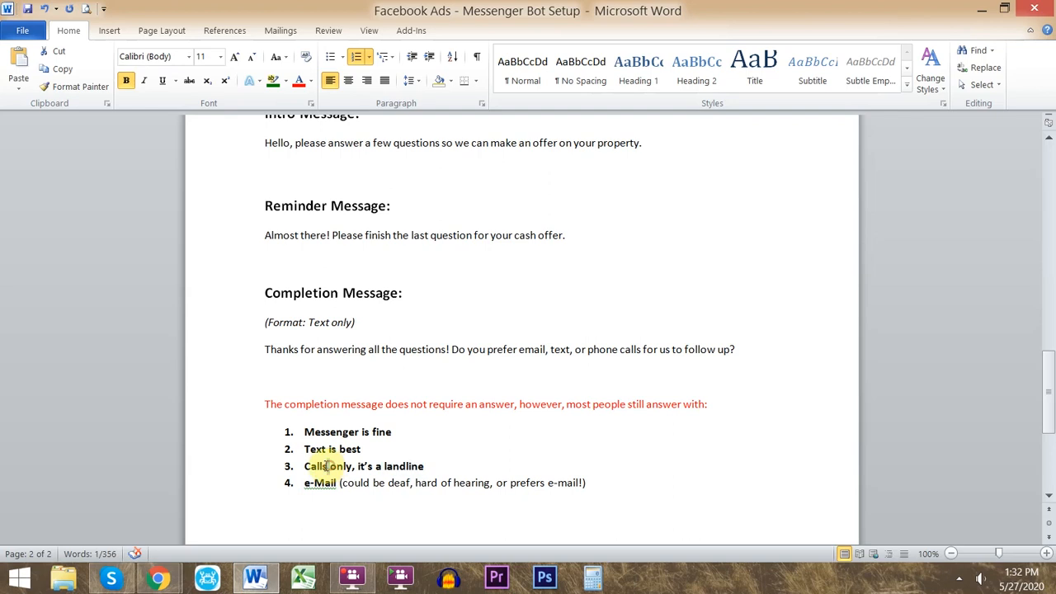
drag(325, 467, 324, 466)
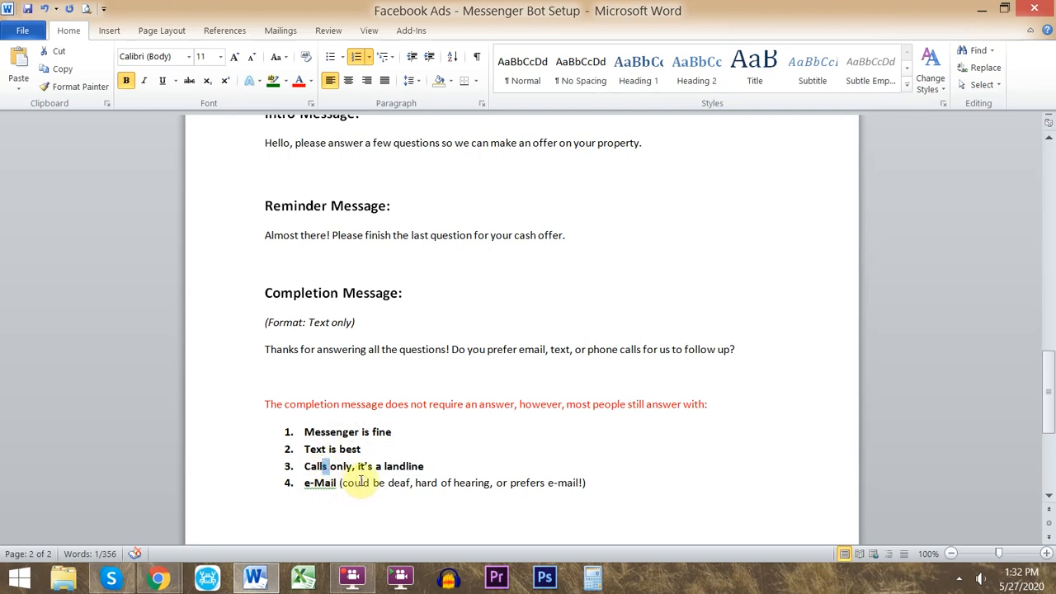
drag(619, 487, 301, 433)
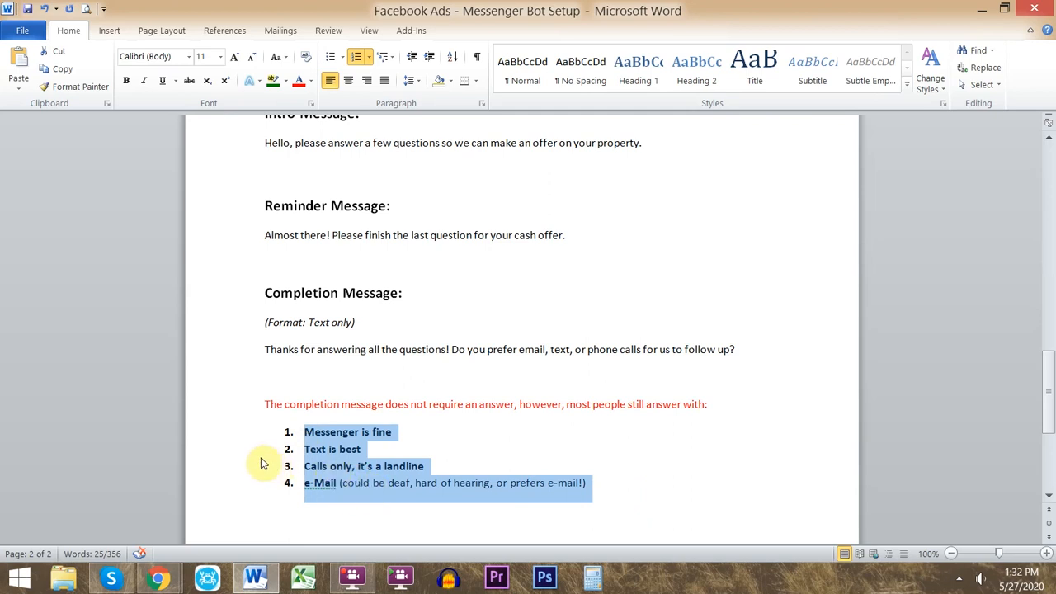
Look over the chat form in Ads Manager, and examine the Word document's note on why some leads answer with e-mail.
key(alt+Tab)
drag(537, 380, 488, 419)
key(alt+Tab)
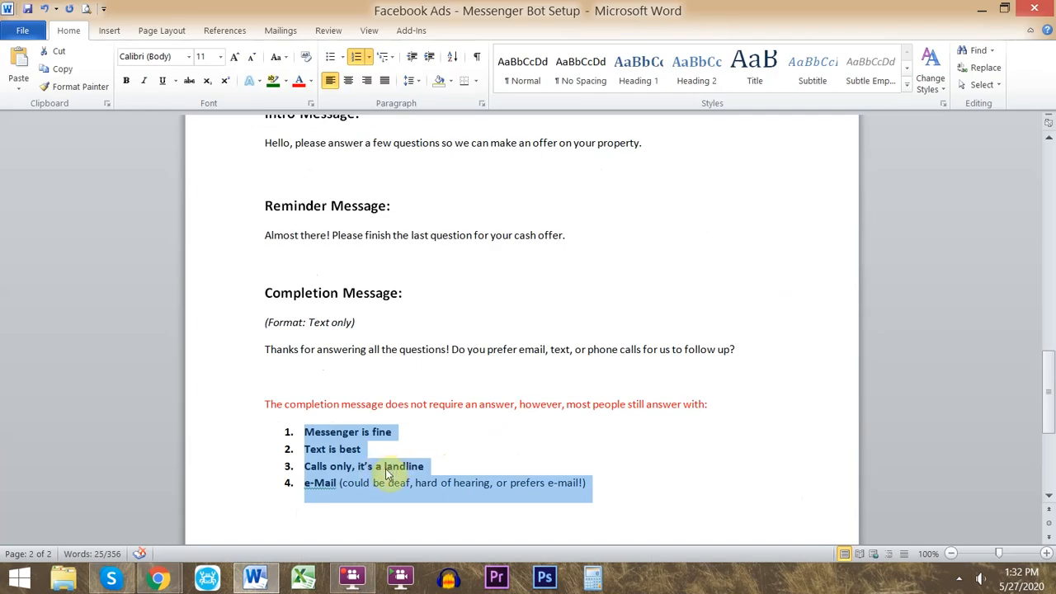
click(364, 484)
drag(388, 484, 412, 485)
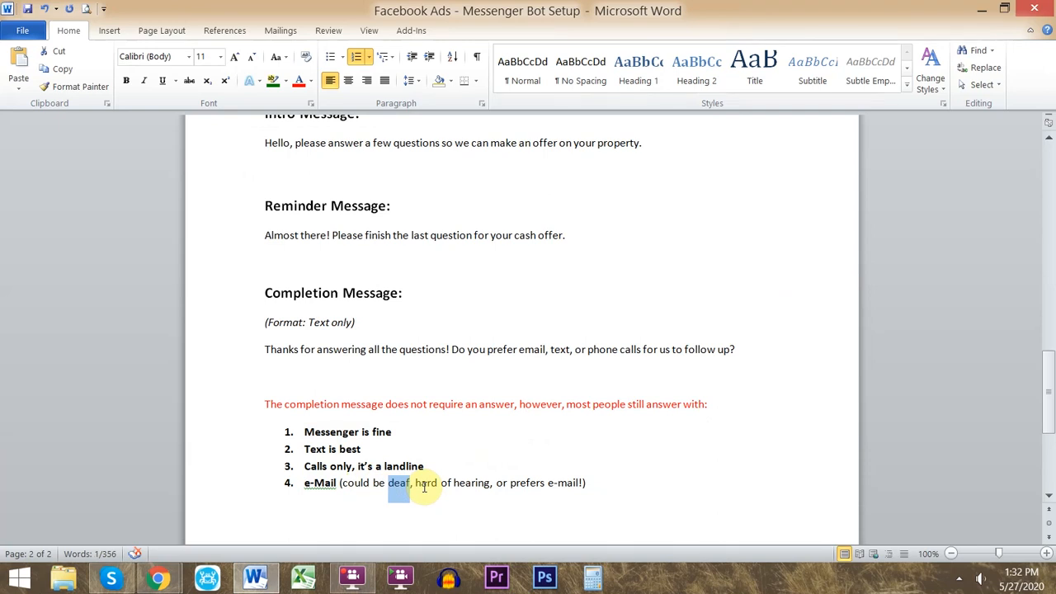
click(446, 484)
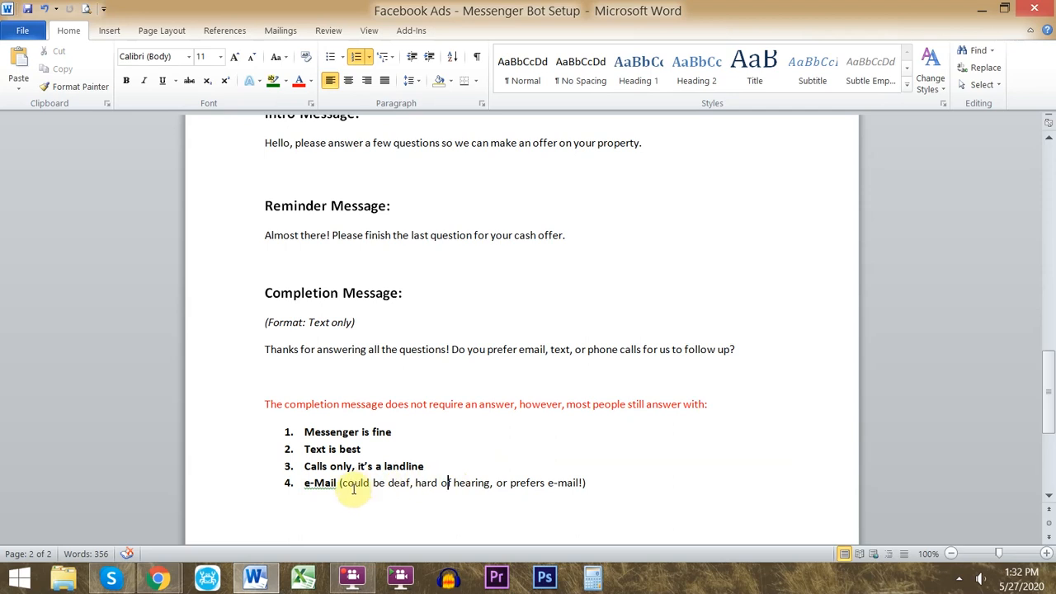
drag(338, 483, 605, 490)
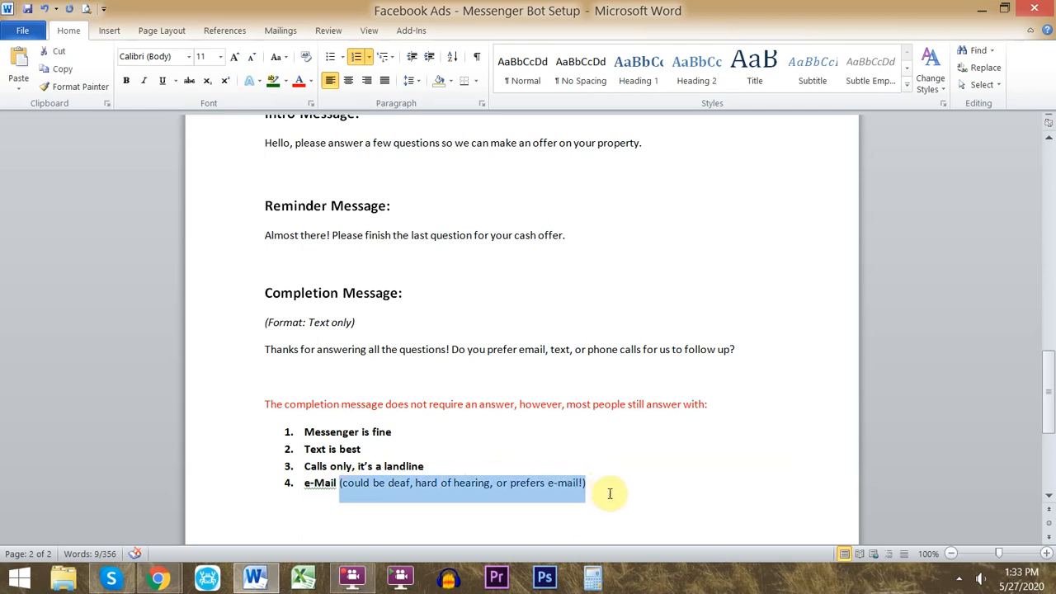
Switch back to Ads Manager and check the privacy policy URL of the chat.
key(alt+Tab)
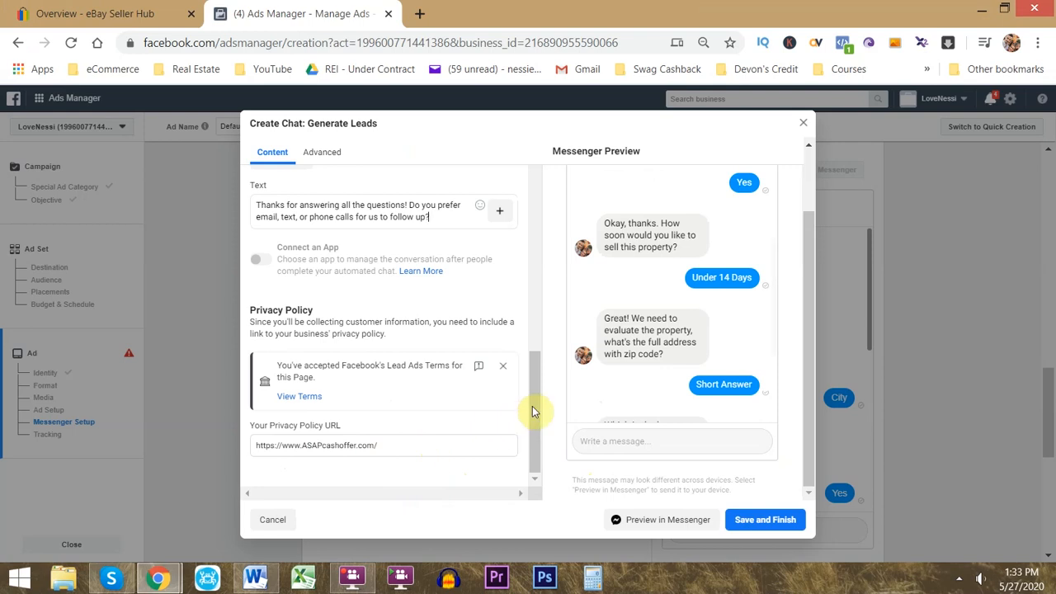
click(532, 408)
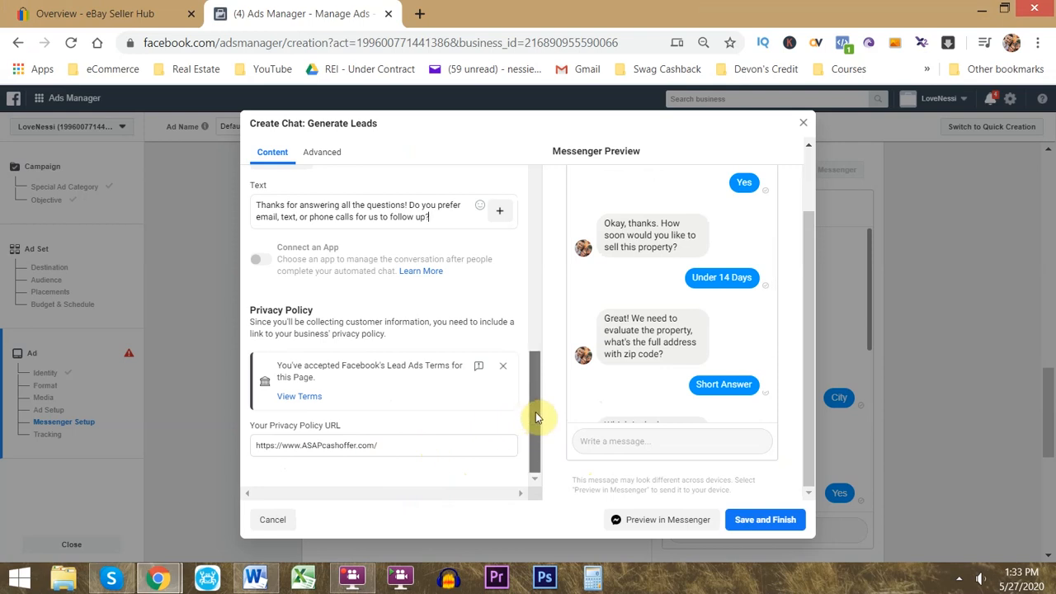
triple_click(425, 444)
Name the saved chat template "MSG - Leads - 5/27/2020" in the advanced settings.
drag(538, 421, 521, 145)
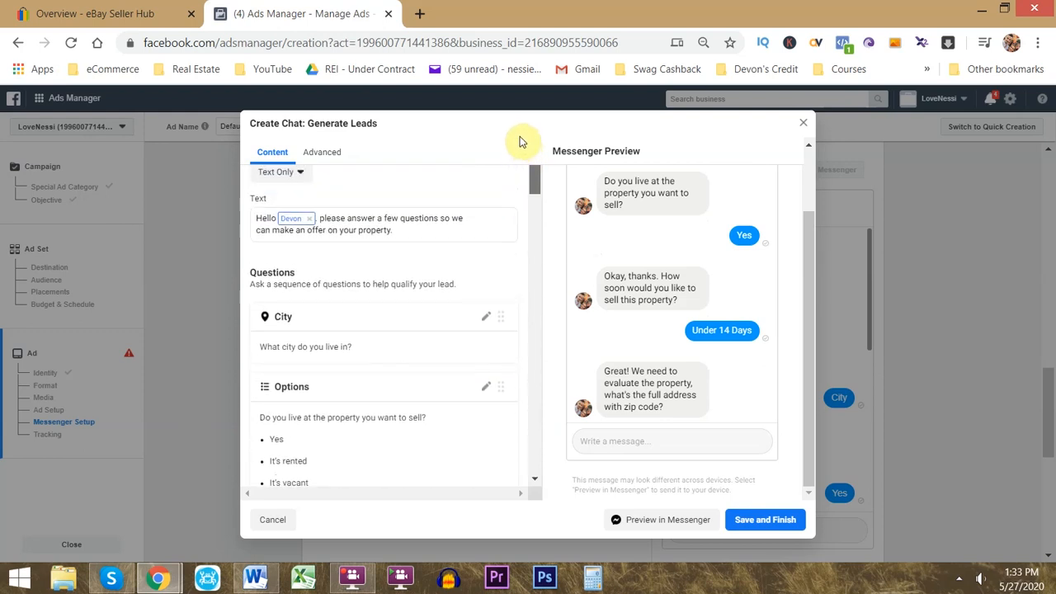
click(335, 152)
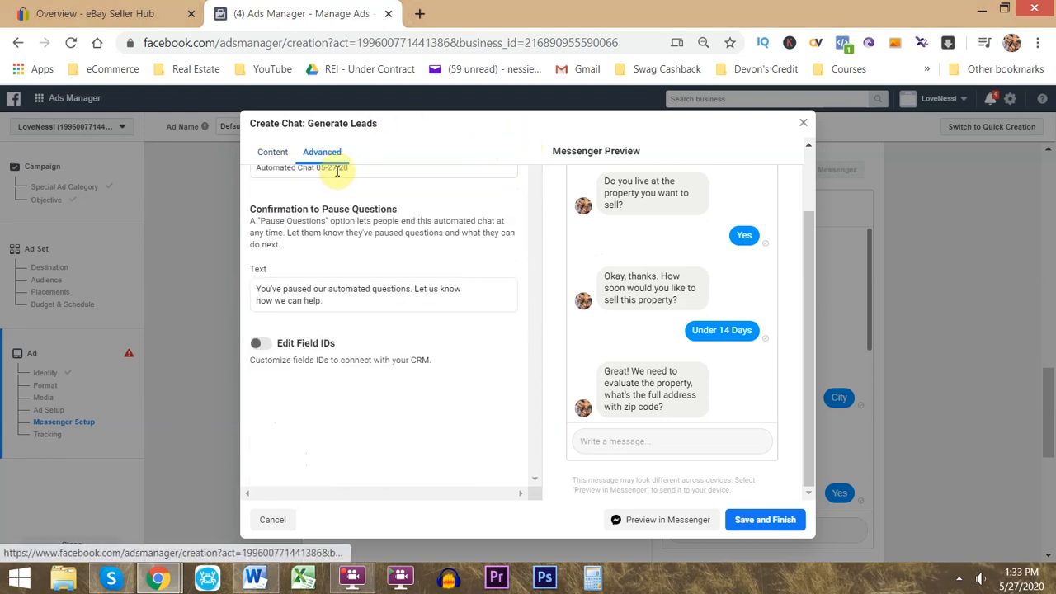
scroll(336, 176, up, 1)
click(404, 244)
key(ctrl+a)
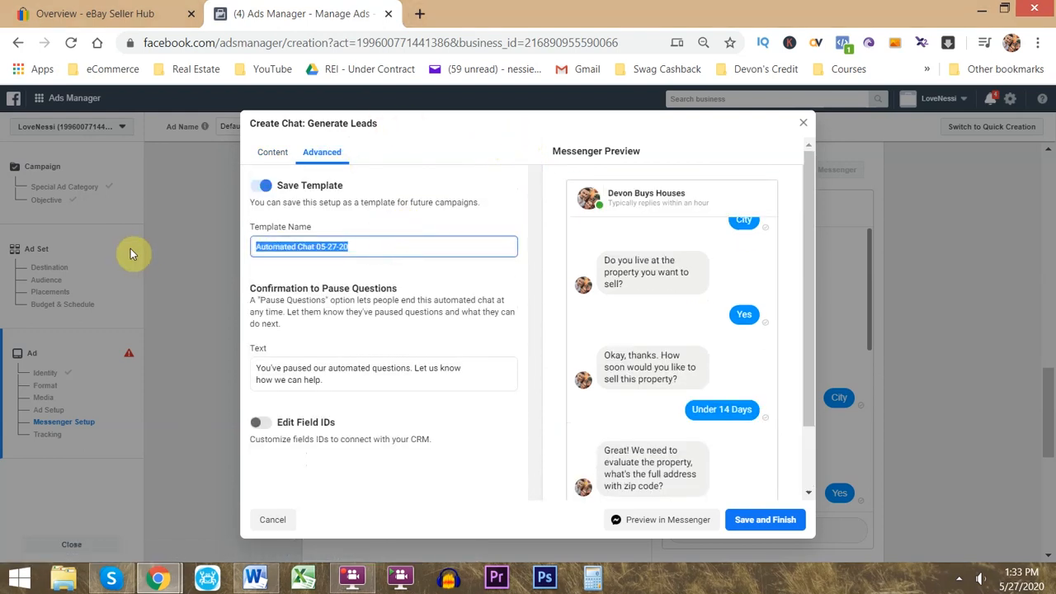
text(Mess)
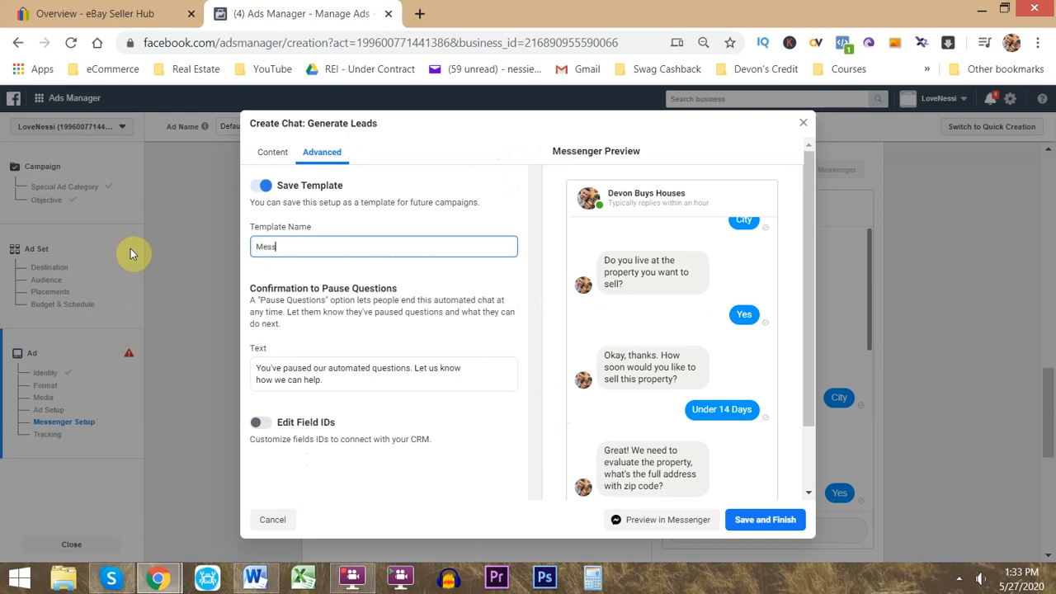
text(e)
key(BackSpace)
key(BackSpace)
text(SG - Leads - 5-2)
key(F11)
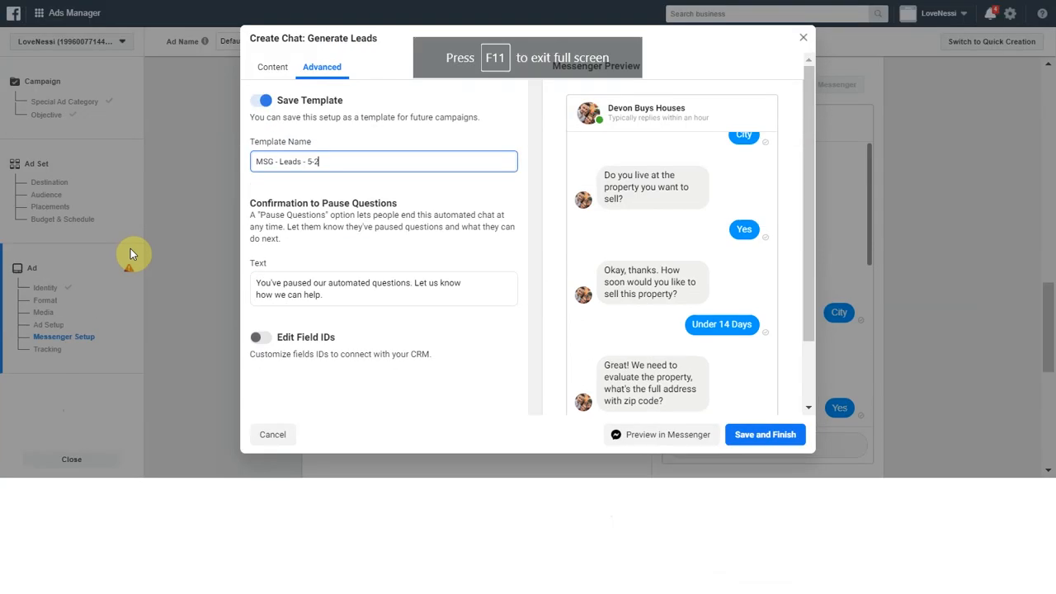
key(BackSpace)
key(BackSpace)
key(F11)
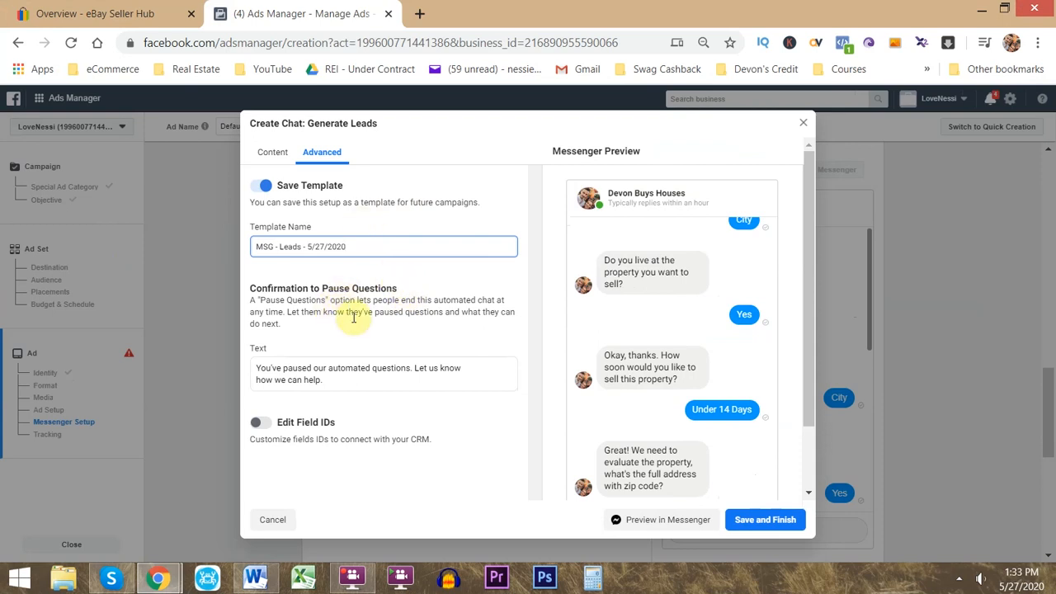
Examine the explanation and confirmation text of the Pause Questions option.
click(304, 369)
click(328, 325)
drag(259, 300, 324, 300)
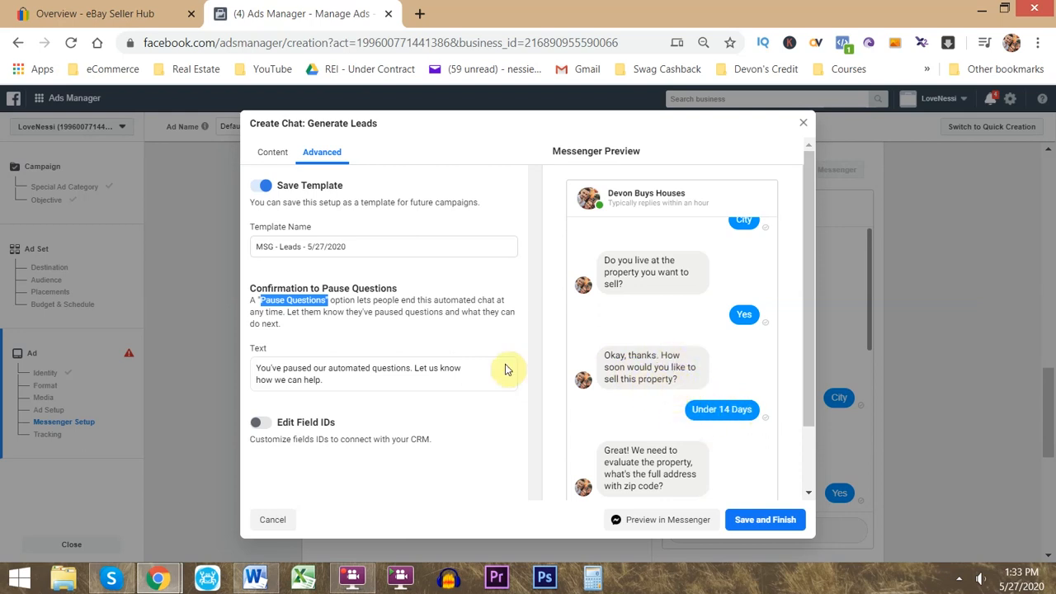
click(284, 370)
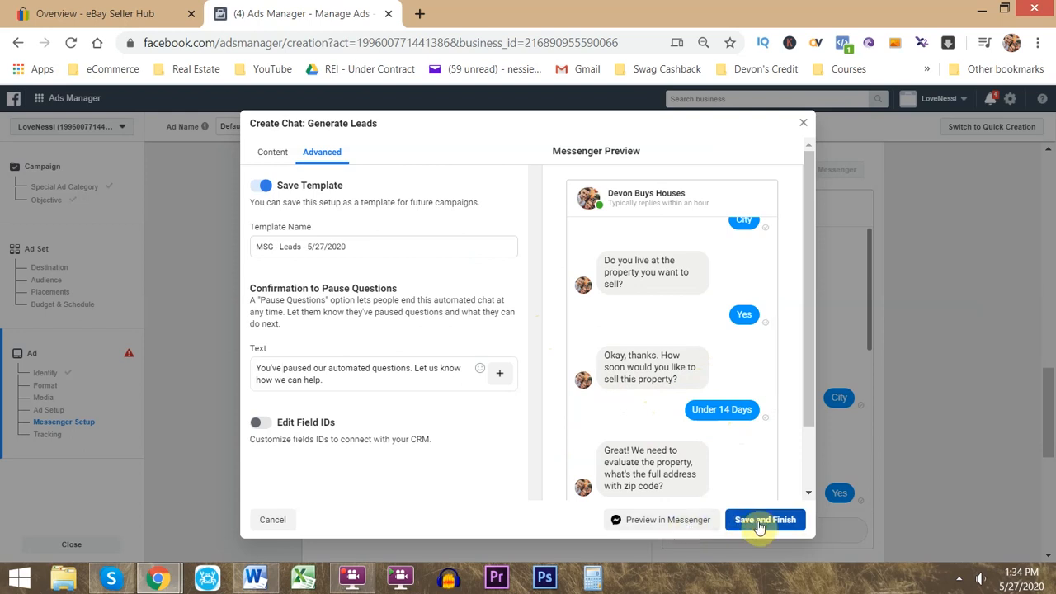
click(273, 152)
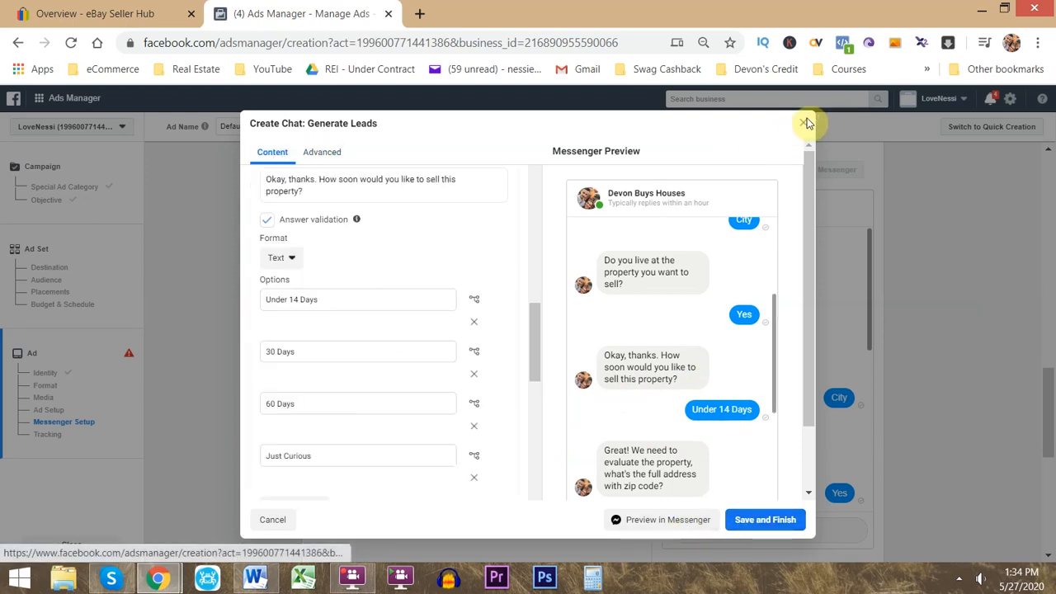
key(Escape)
click(436, 42)
text(www.facebook.com)
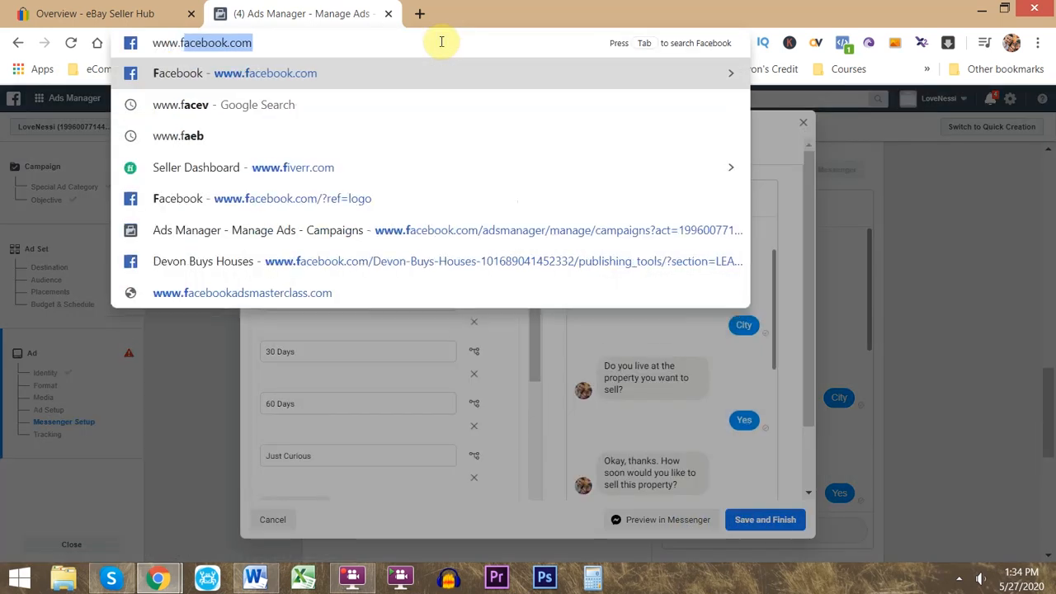
key(Return)
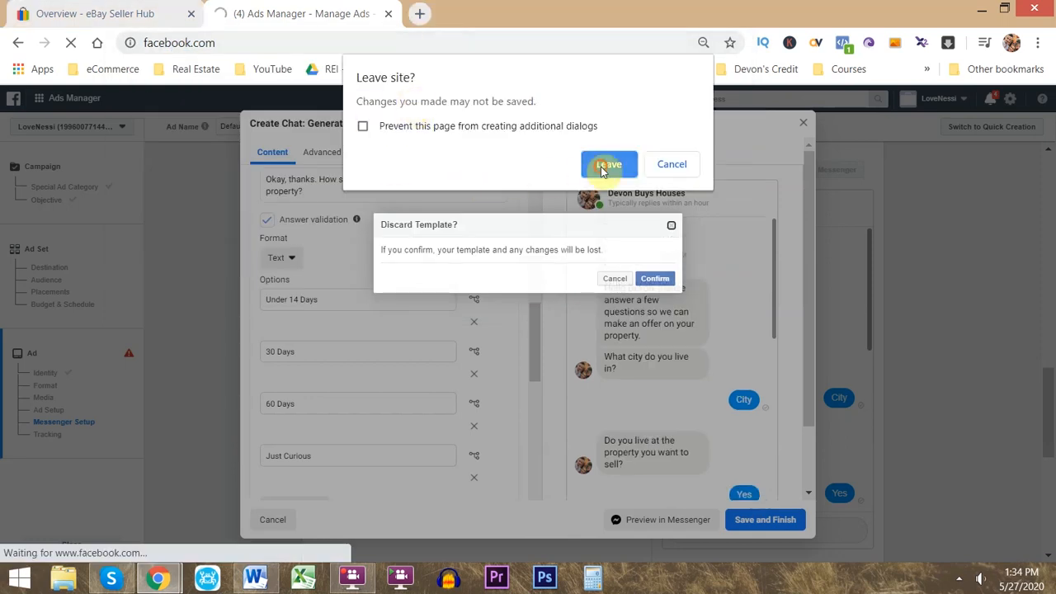
click(607, 162)
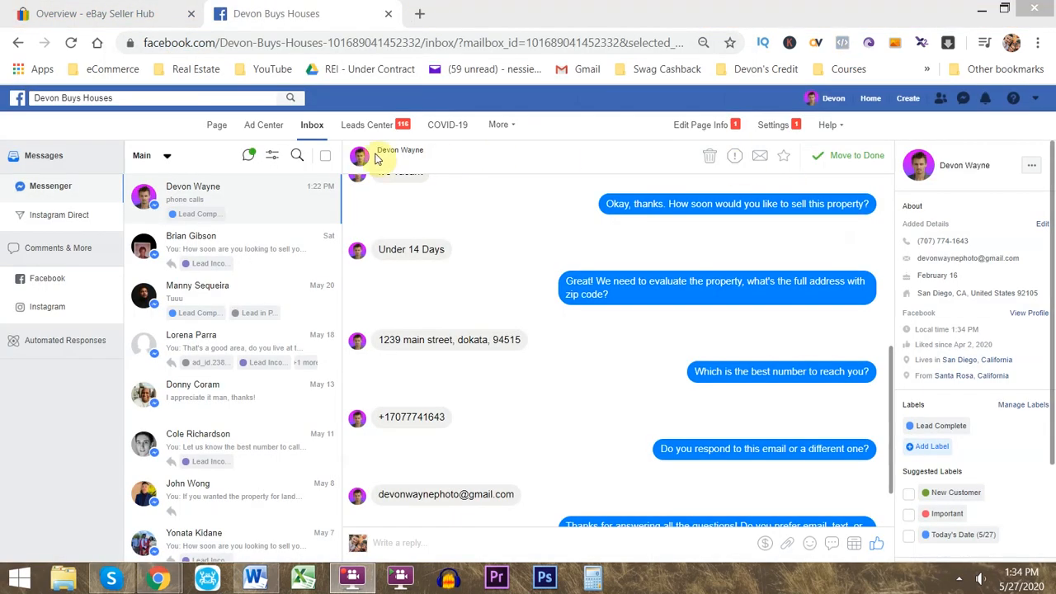
Filter the Devon Buys Houses inbox by the label Lead Incomplete and browse the matching conversations.
click(297, 163)
text(()
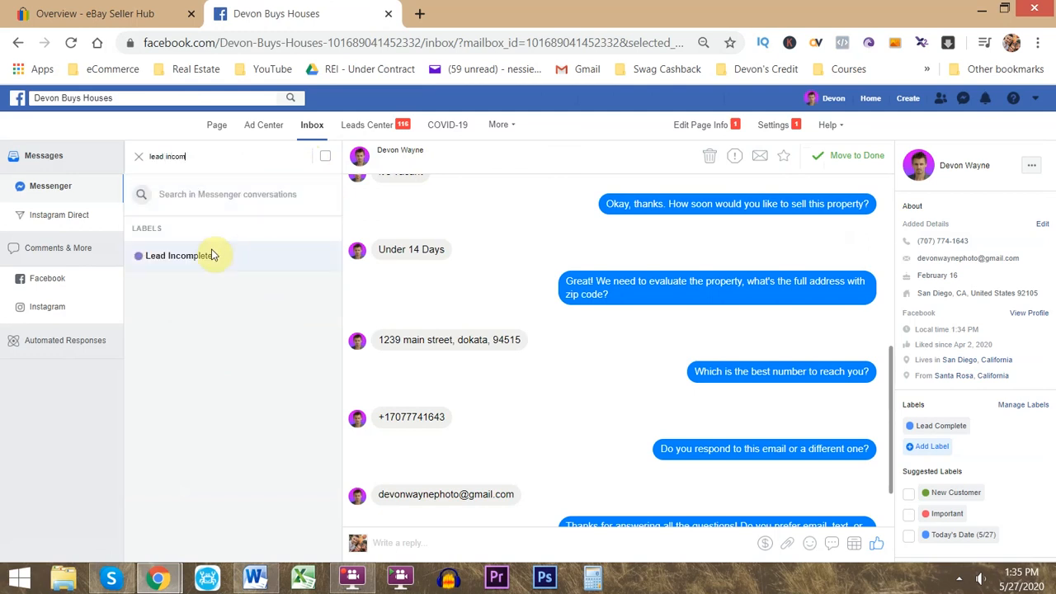
click(207, 253)
scroll(253, 337, down, 10)
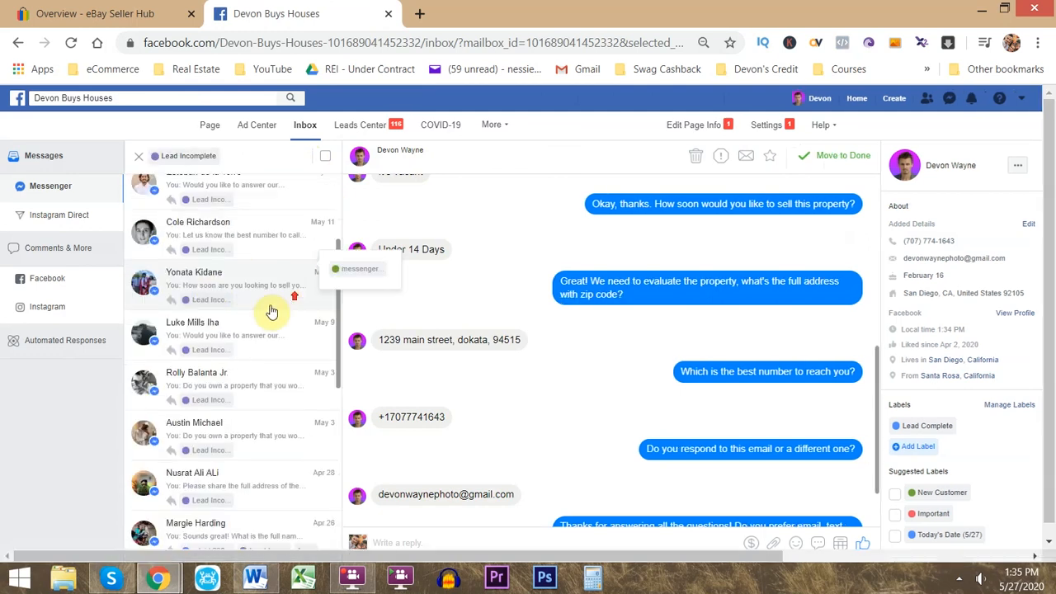
scroll(249, 352, down, 3)
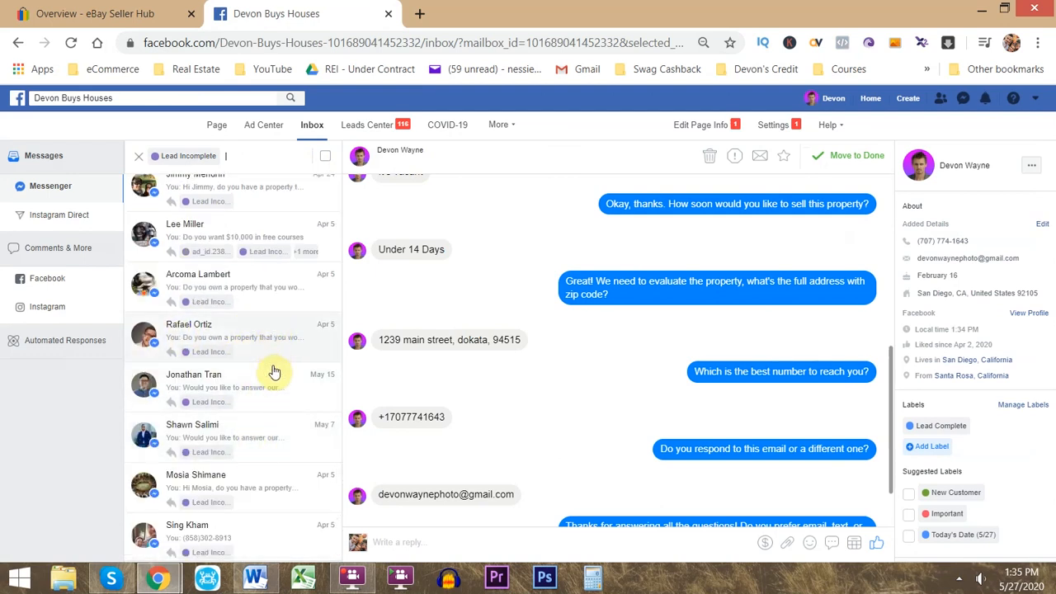
Open several of the incomplete lead conversations and read their message history.
click(272, 338)
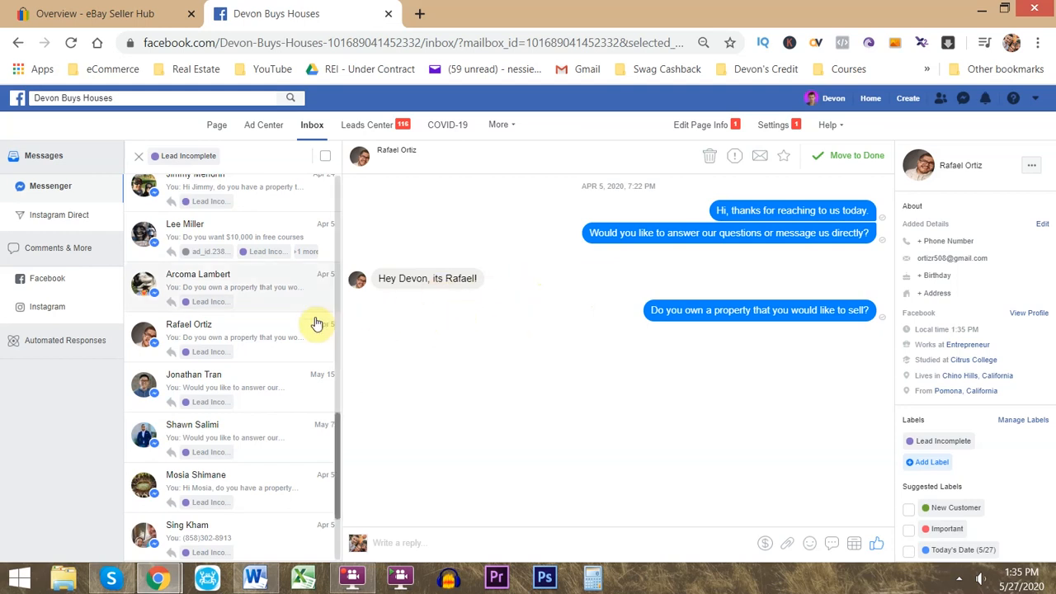
scroll(275, 372, up, 10)
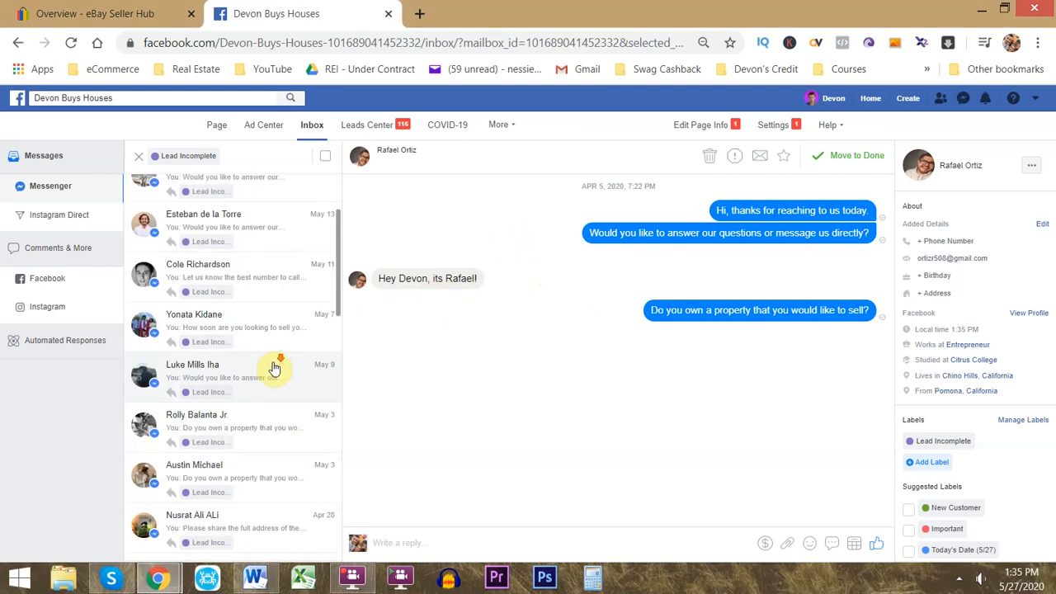
click(255, 309)
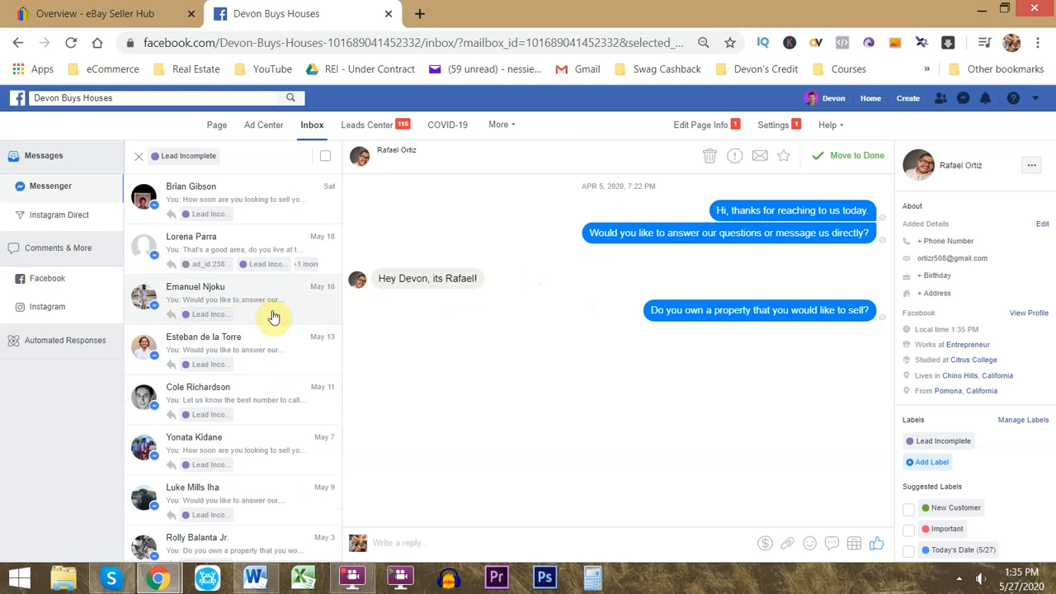
click(266, 353)
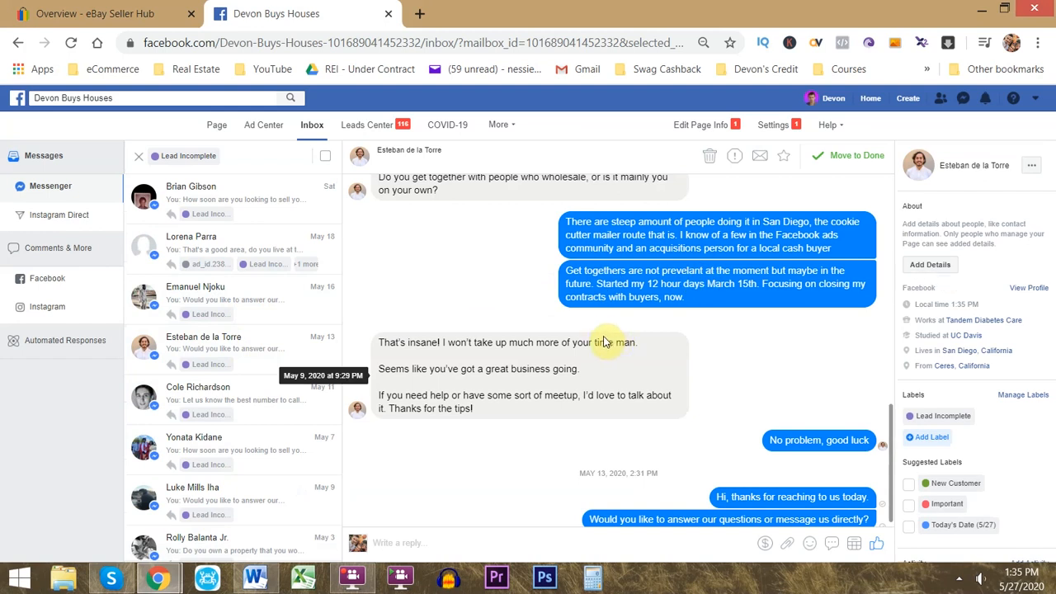
Skim the current conversation, return to the unfiltered Messenger inbox and open the Lead Incomplete conversation dated Saturday.
scroll(456, 288, up, 10)
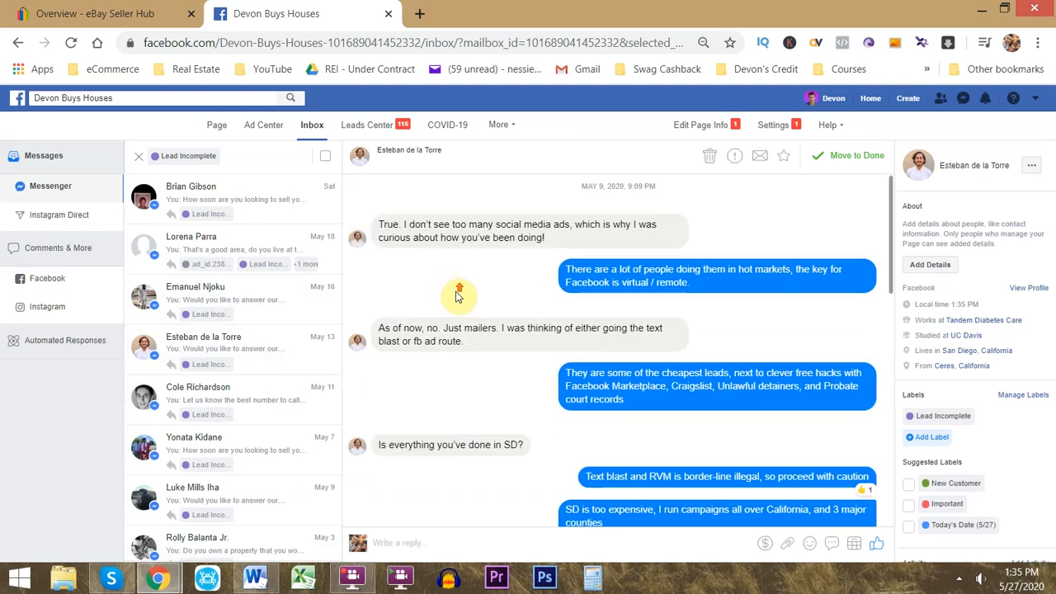
scroll(464, 298, down, 10)
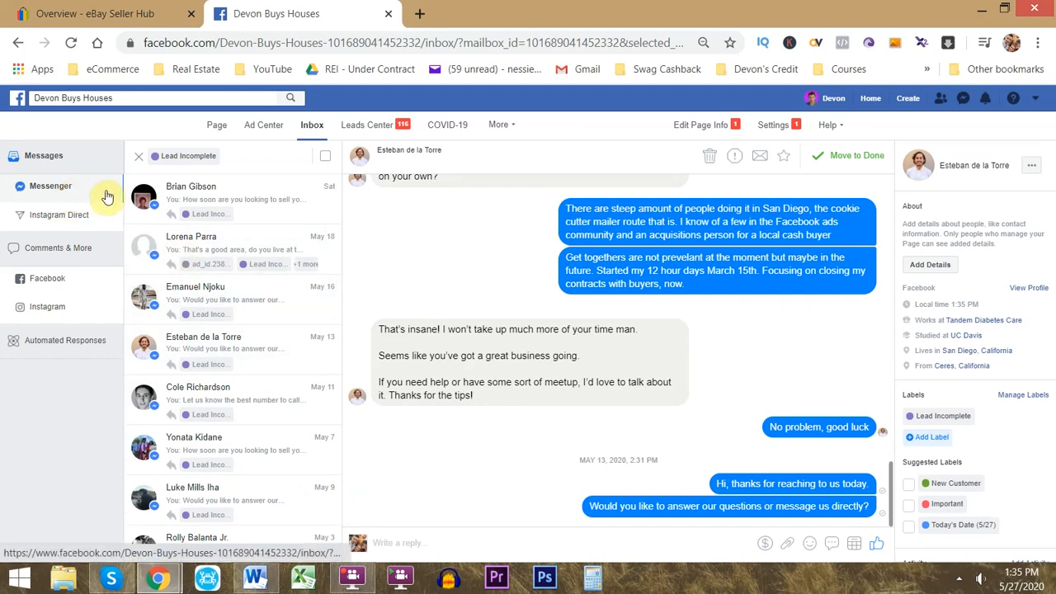
click(71, 201)
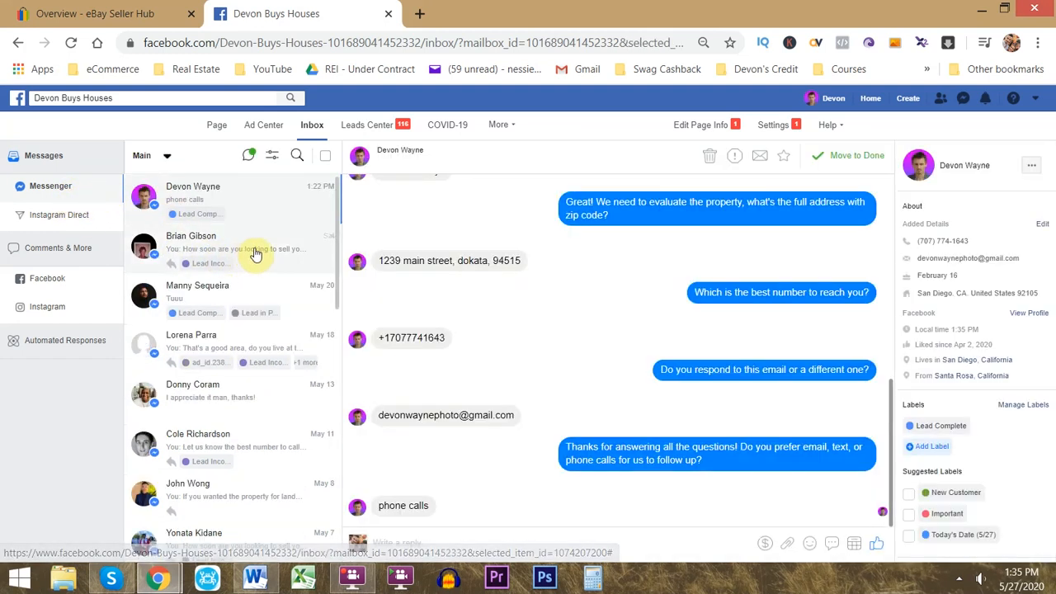
click(267, 252)
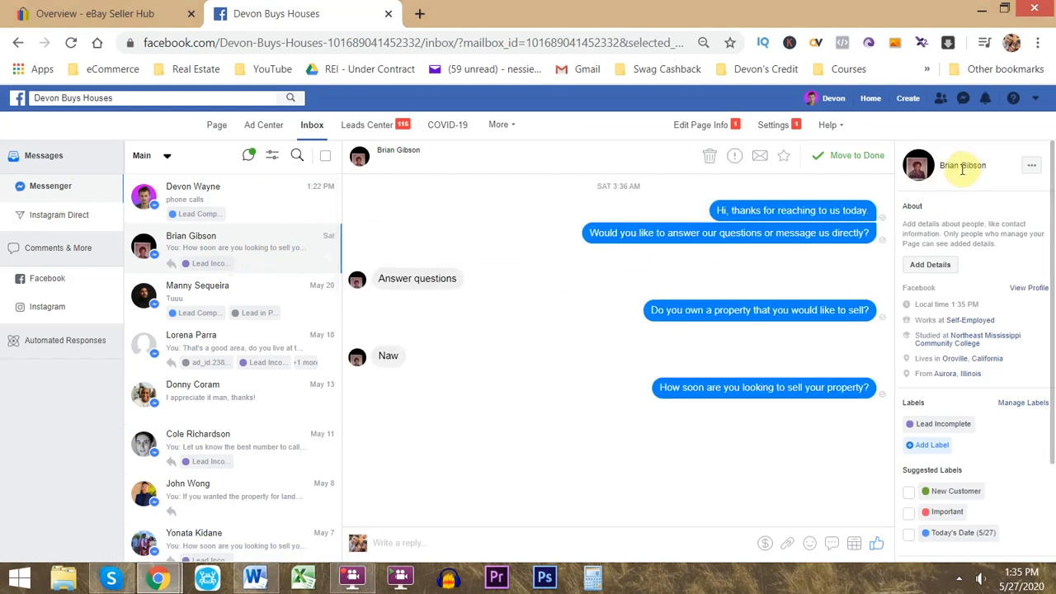
Open the lead's Facebook profile from the conversation and read the overview in its About section.
click(357, 279)
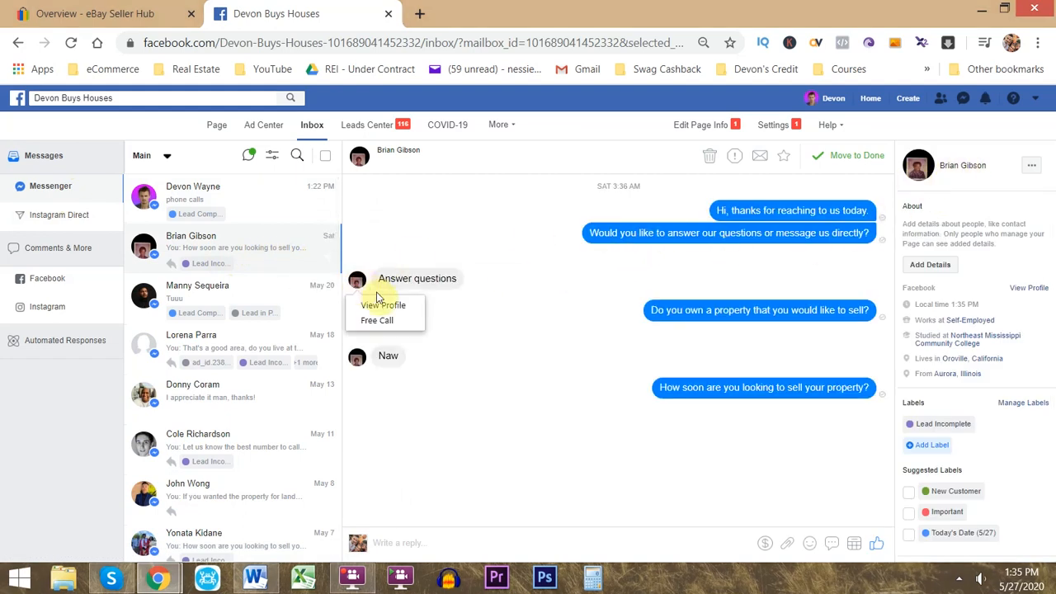
click(381, 305)
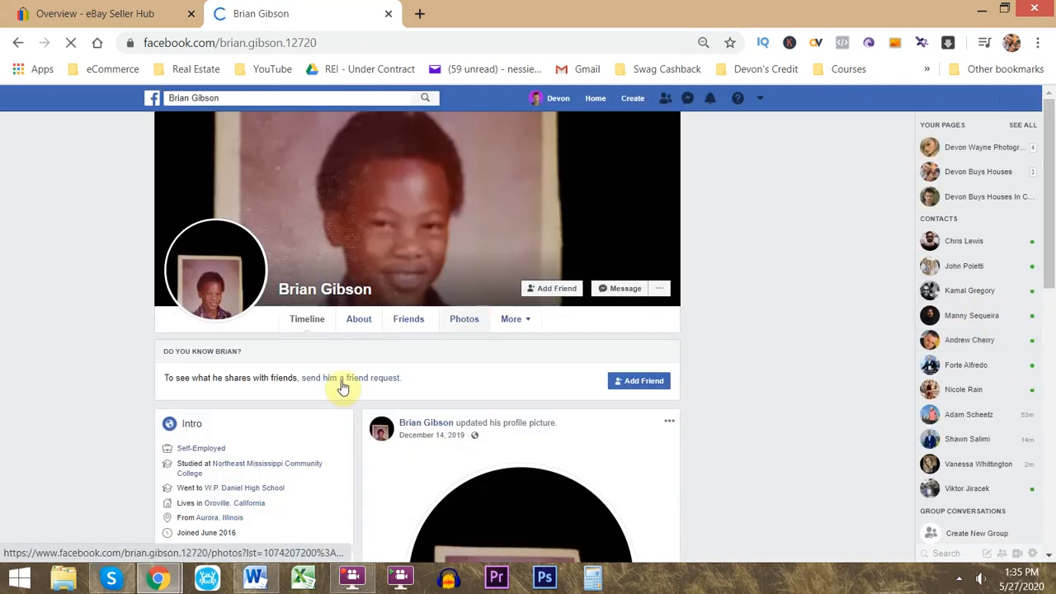
click(354, 324)
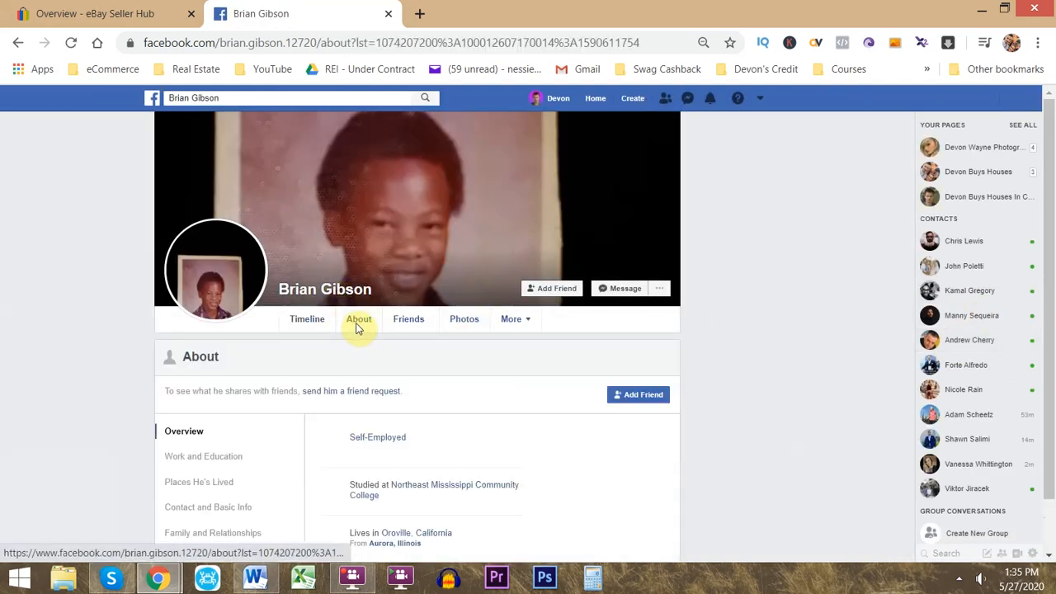
scroll(354, 376, down, 5)
scroll(354, 376, up, 3)
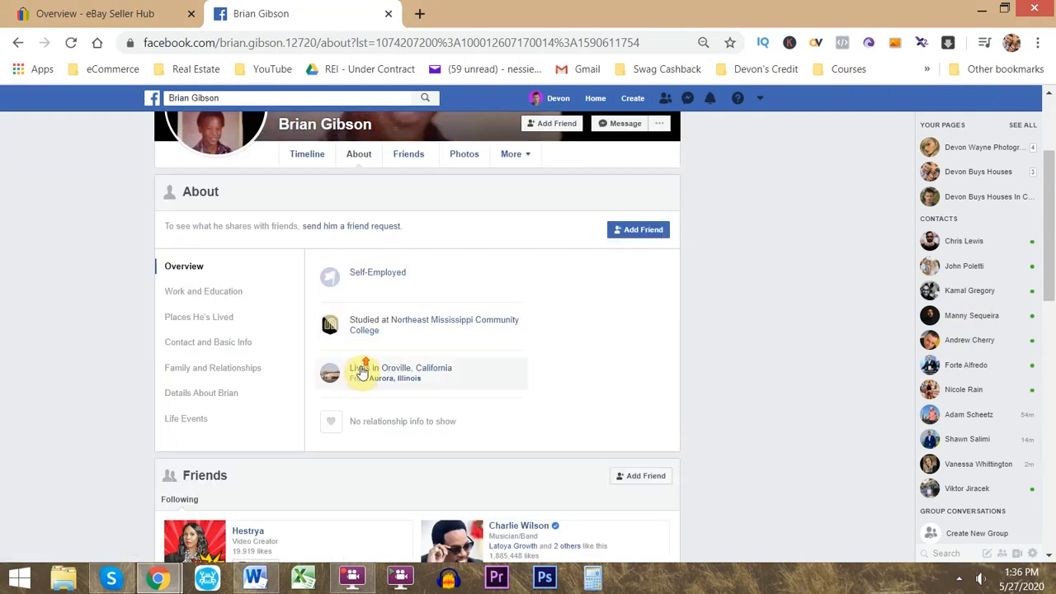
scroll(419, 306, up, 1)
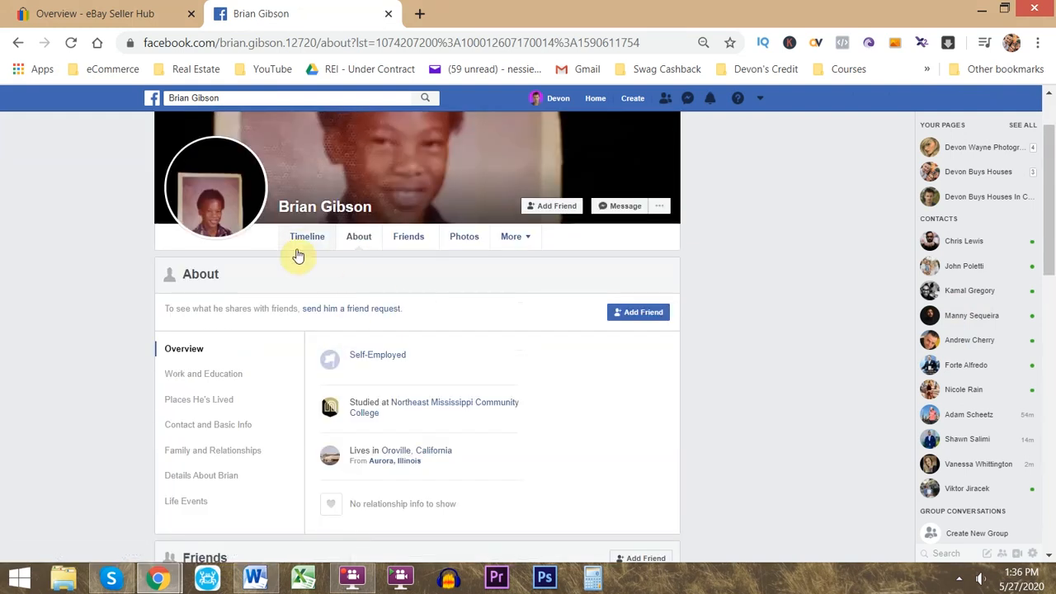
Copy the lead's profile URL up to the end of the username, leaving out the about part.
click(373, 42)
drag(381, 42, 37, 37)
key(ctrl+c)
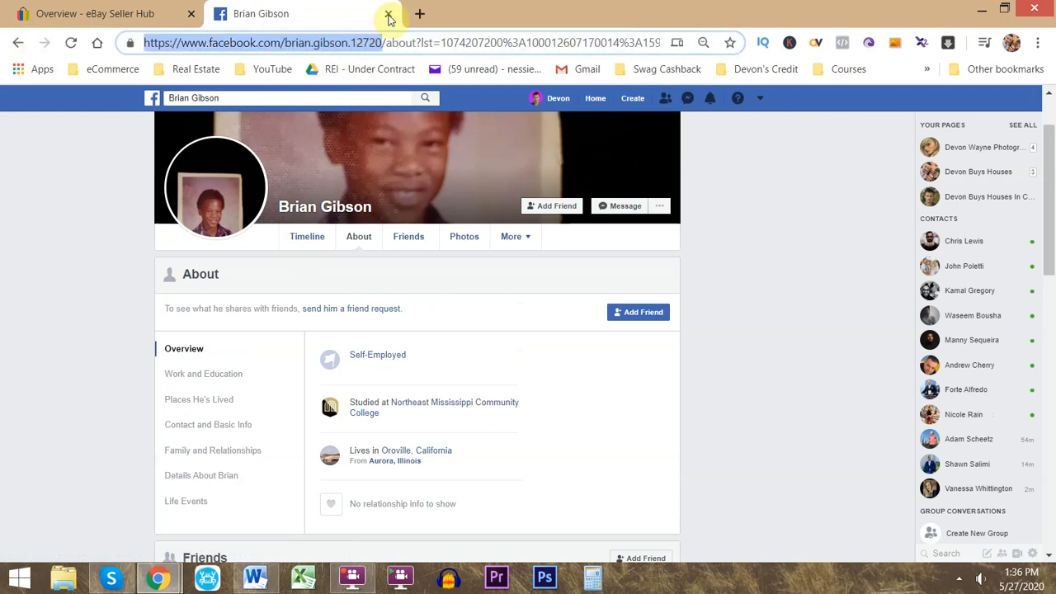
Search Google for Find My Facebook ID and open the lookup-id.com, findmyfbid.in and findmyfbid.com results in separate tabs.
click(419, 13)
text(find my)
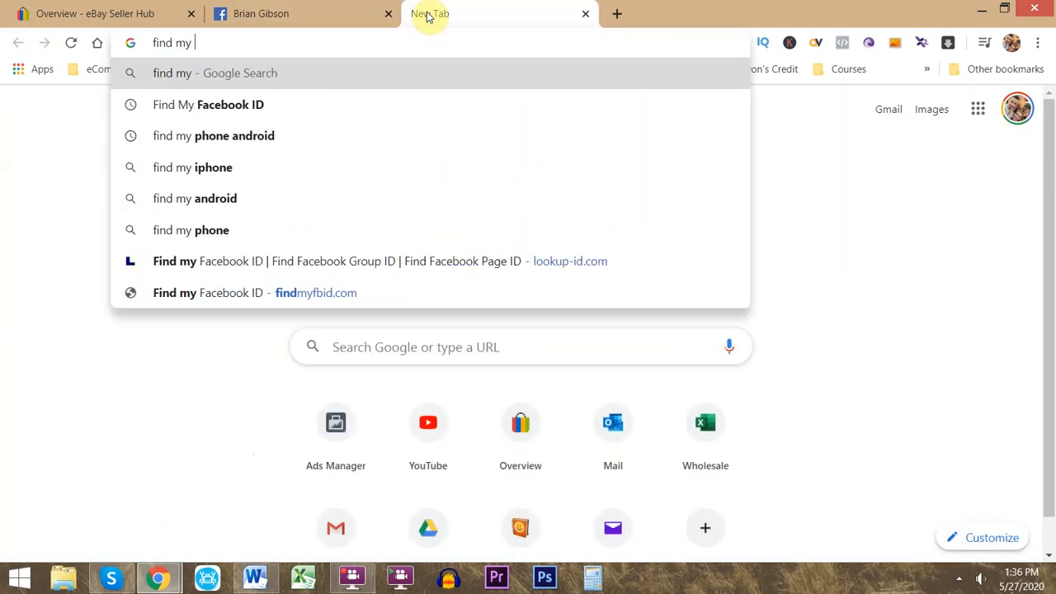
key(Down)
key(Return)
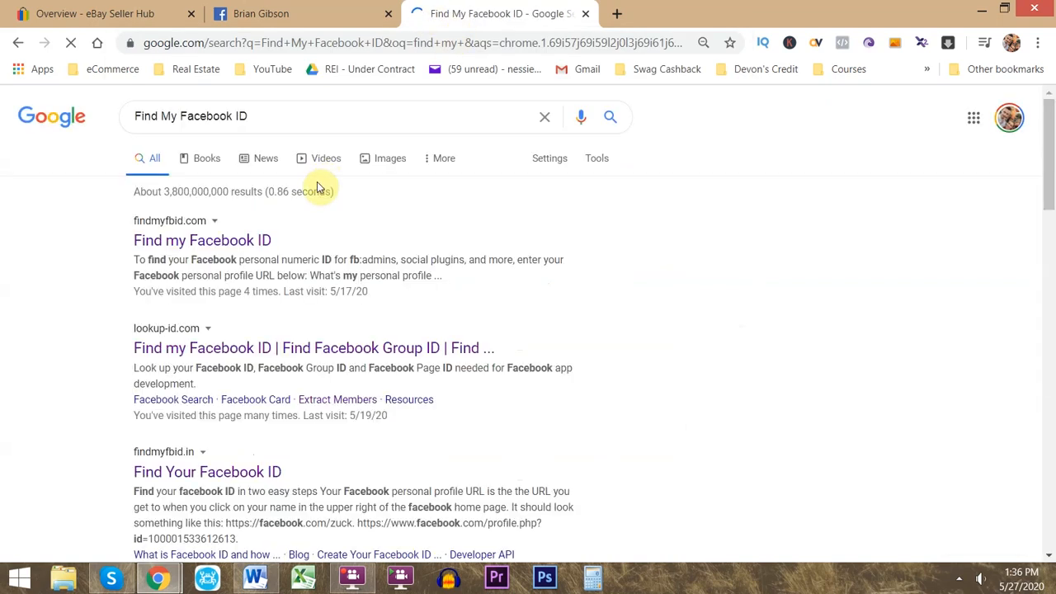
middle_click(252, 348)
middle_click(239, 472)
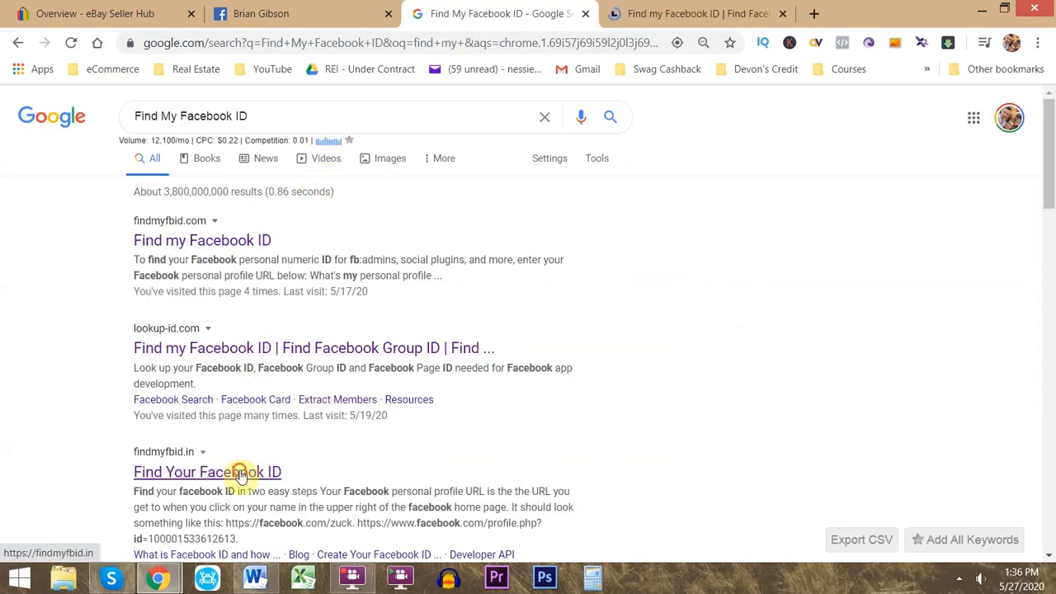
middle_click(240, 240)
Close the two findmyfbid sites and paste the lead's profile URL into the lookup field of Lookup-ID.com.
click(503, 13)
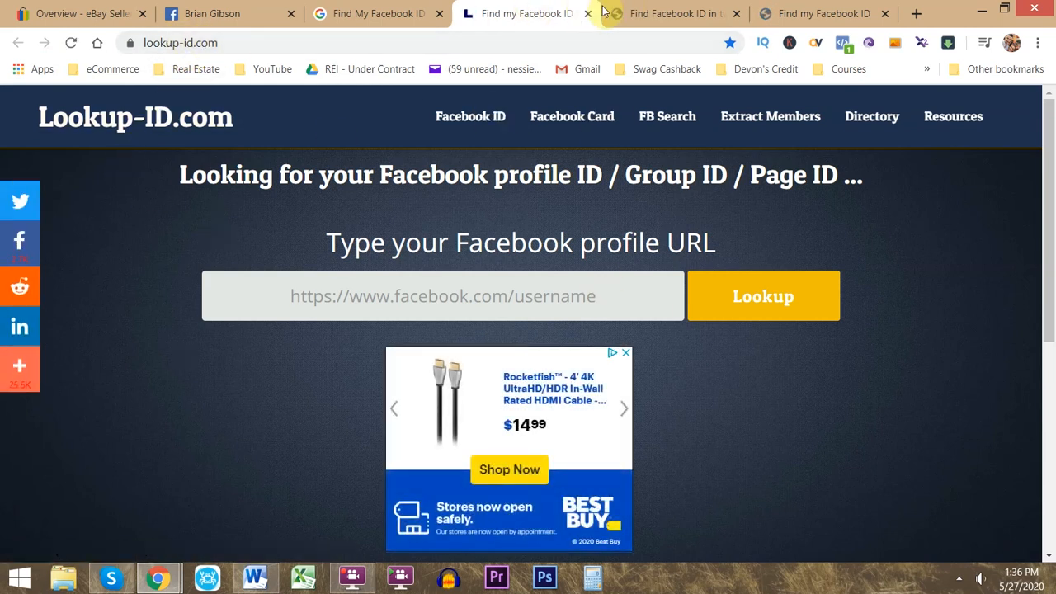
click(717, 13)
click(737, 14)
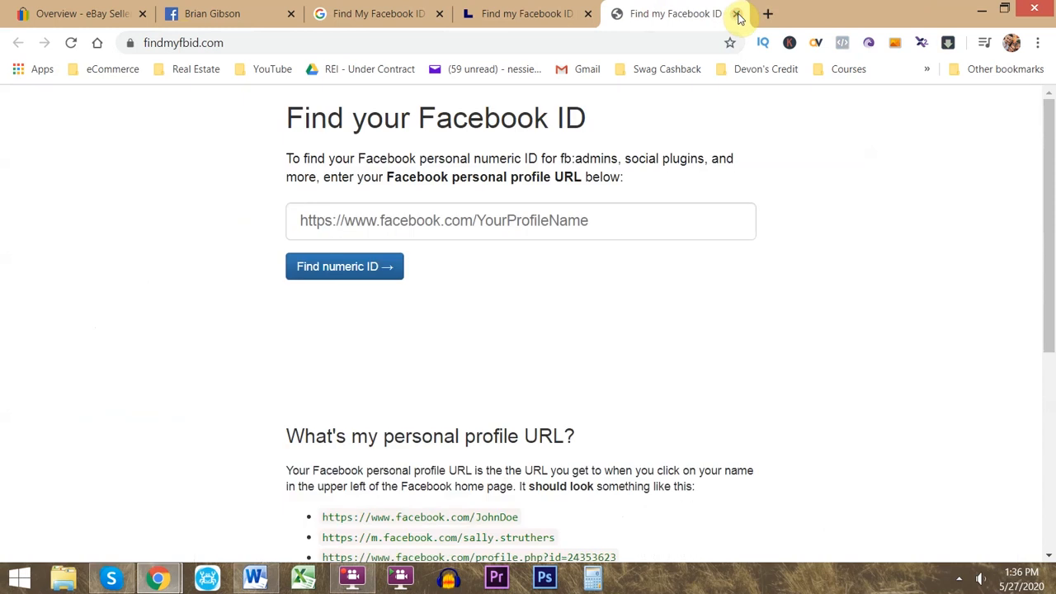
click(736, 14)
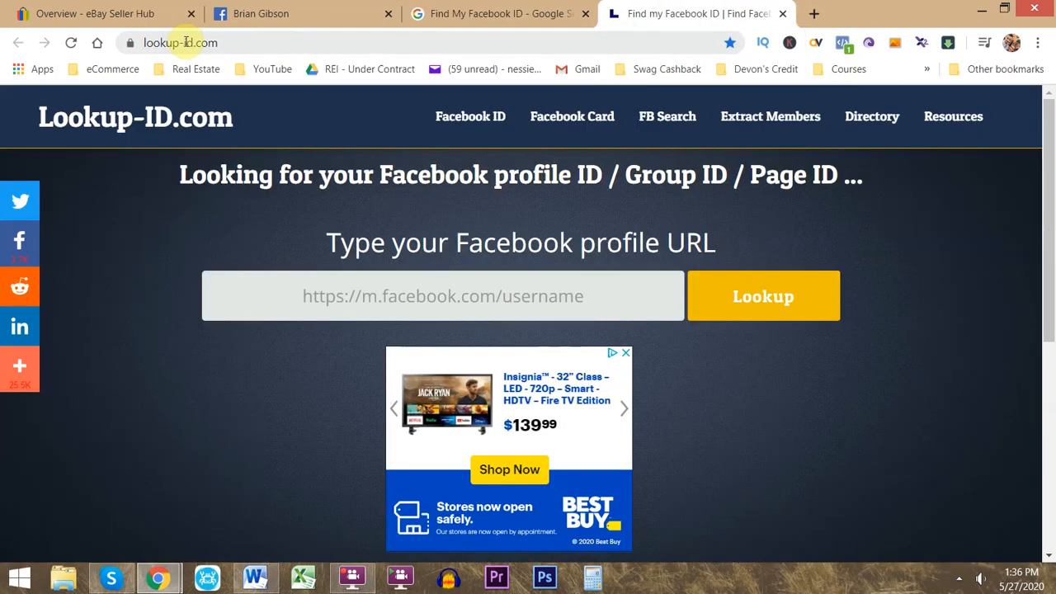
click(485, 297)
key(ctrl+v)
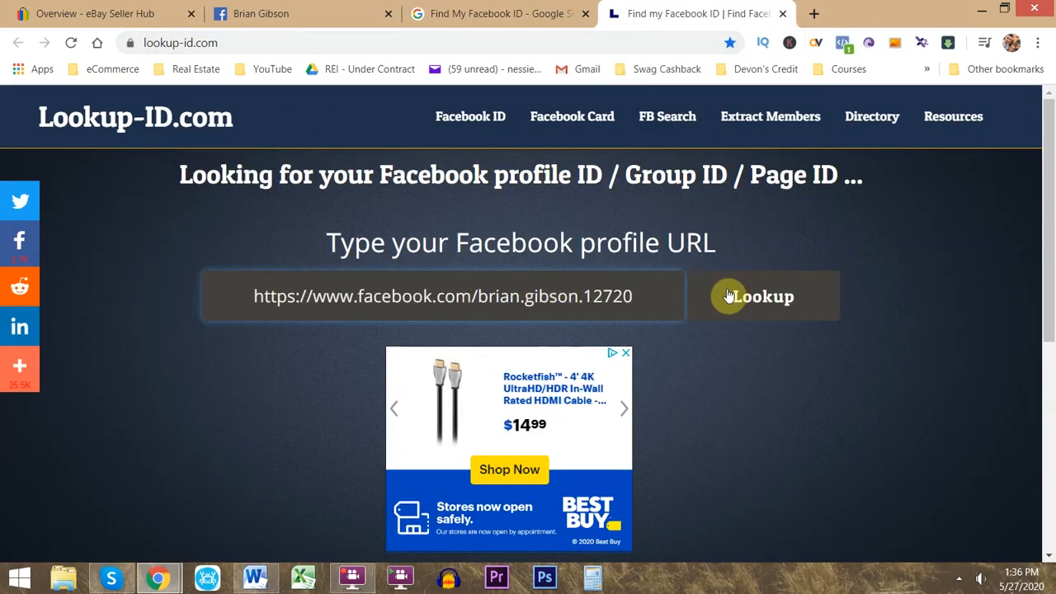
Close the Google search results and switch back to the lead's Facebook profile.
click(479, 7)
click(293, 6)
click(512, 8)
click(585, 14)
click(307, 5)
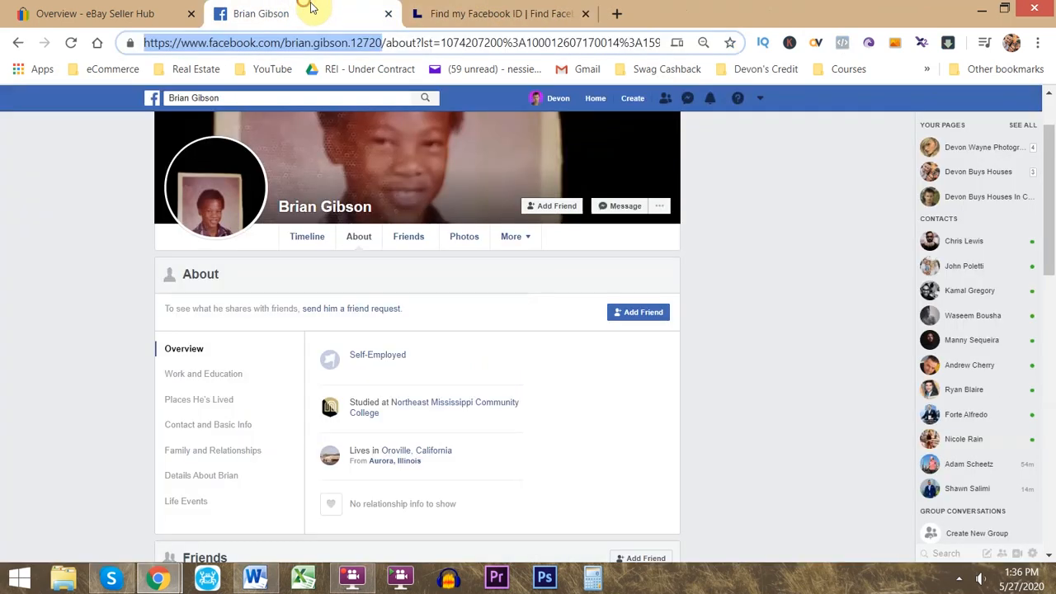
Highlight the part of the profile URL used for the lookup and look up the lead's numeric ID on Lookup-ID.com.
click(382, 42)
drag(386, 42, 3, 48)
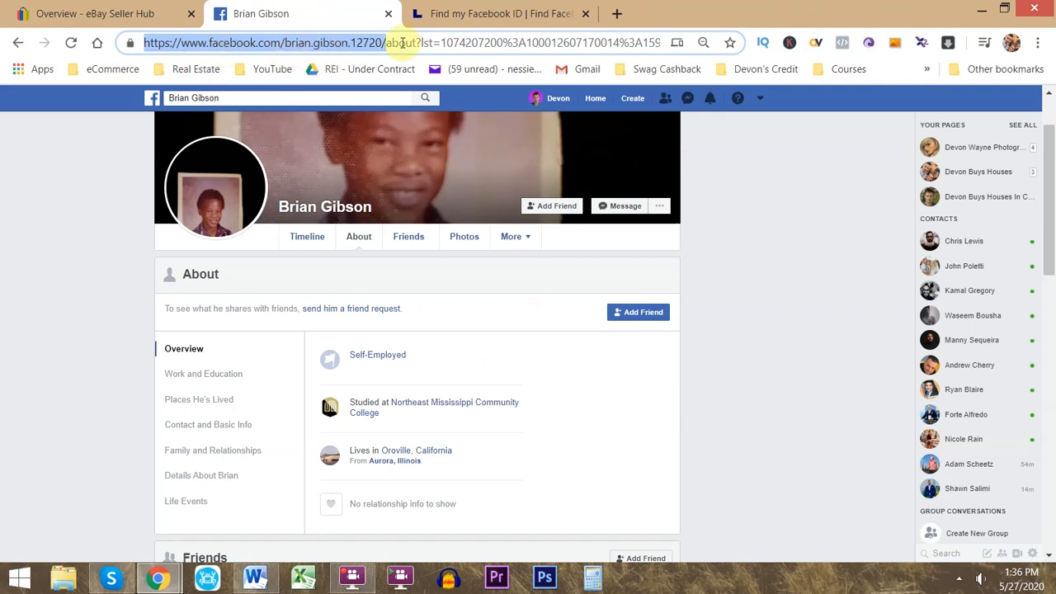
click(460, 21)
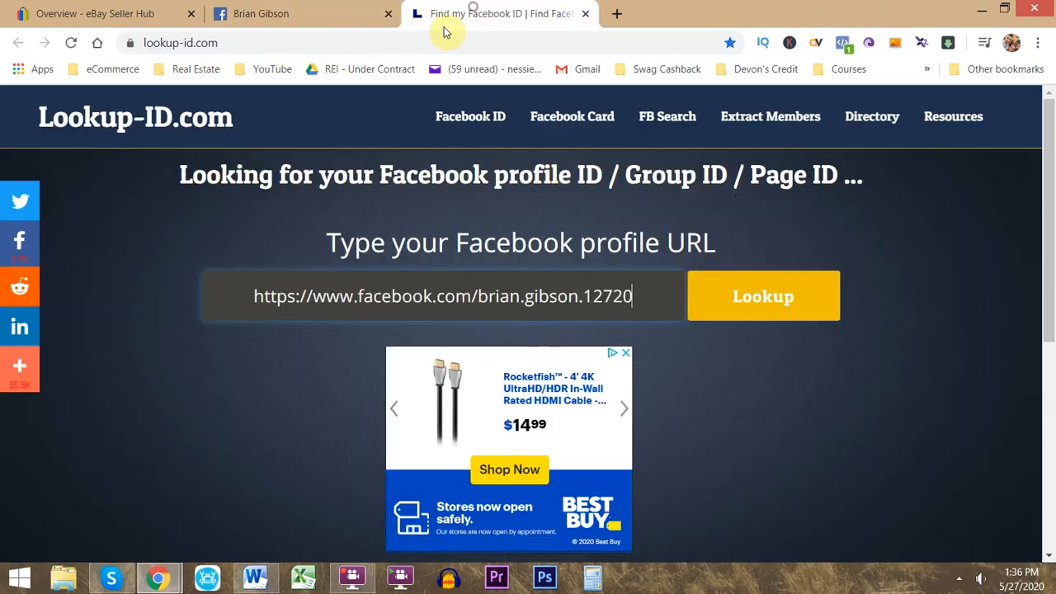
click(731, 298)
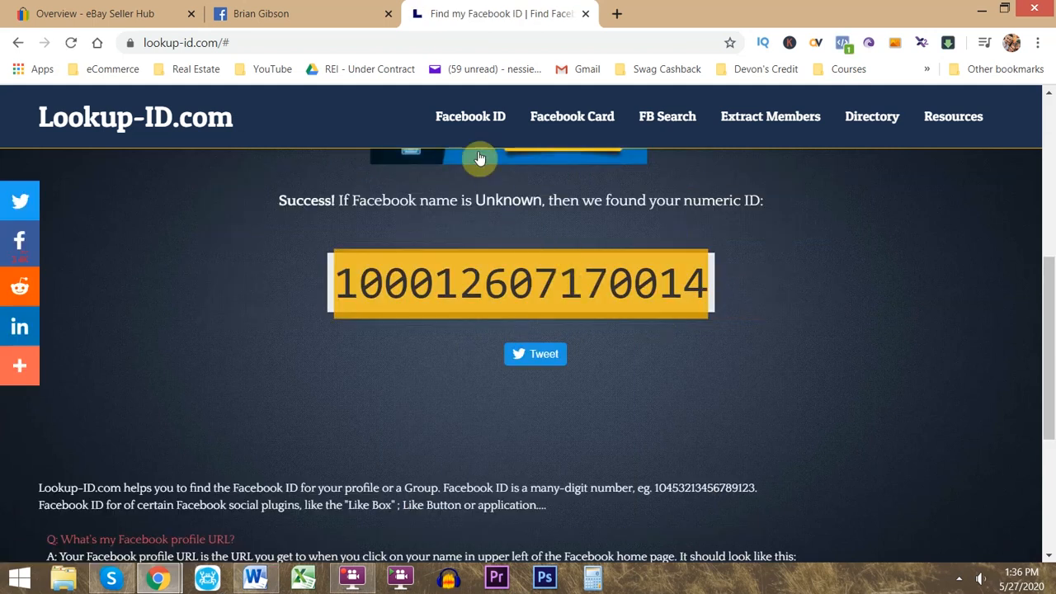
Close the lookup site and go back from the lead's profile to their conversation in the page's inbox.
click(586, 15)
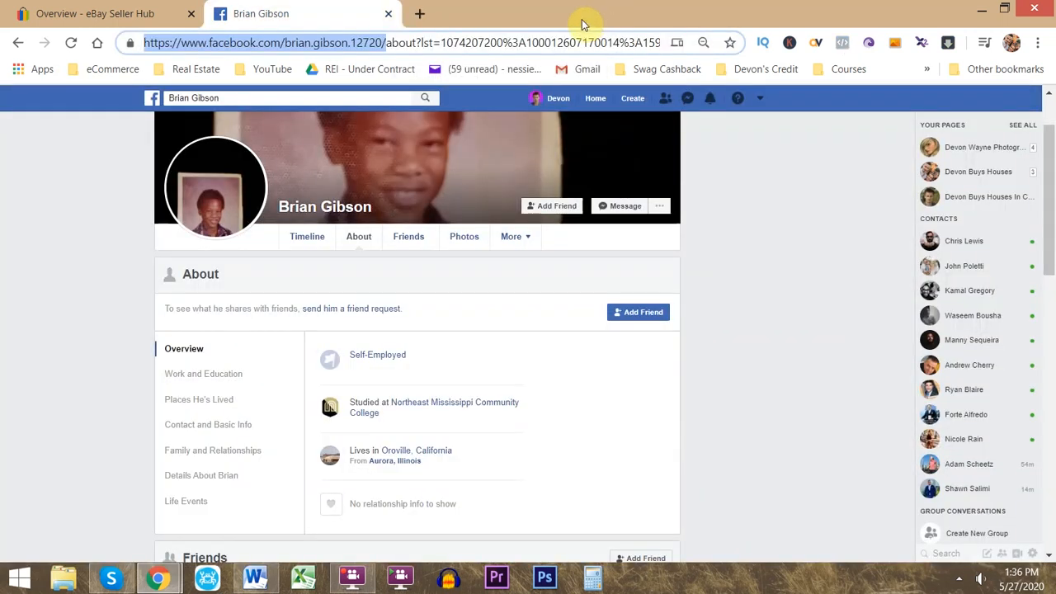
click(18, 43)
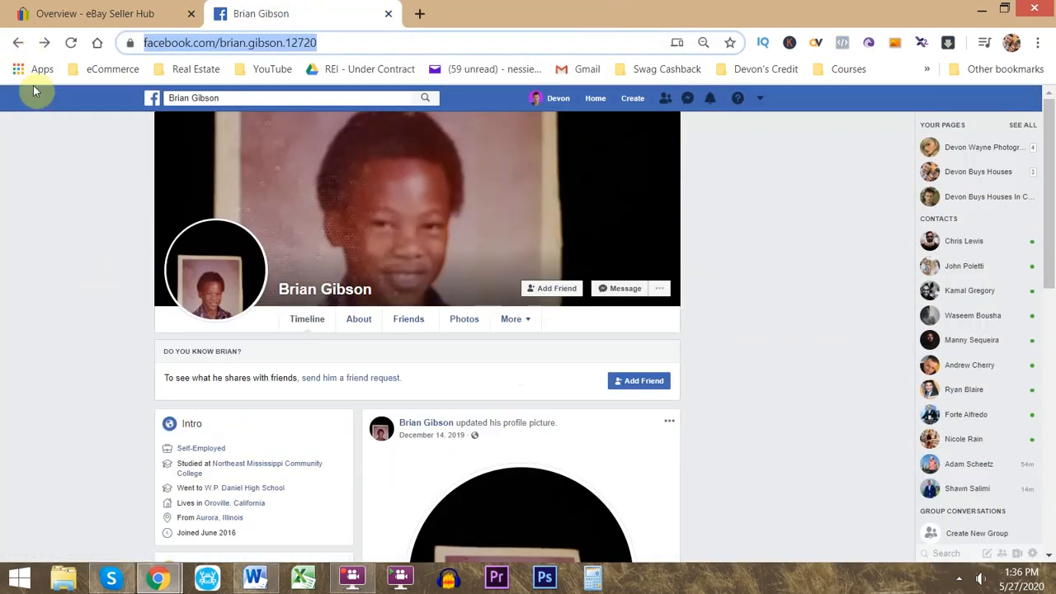
click(18, 45)
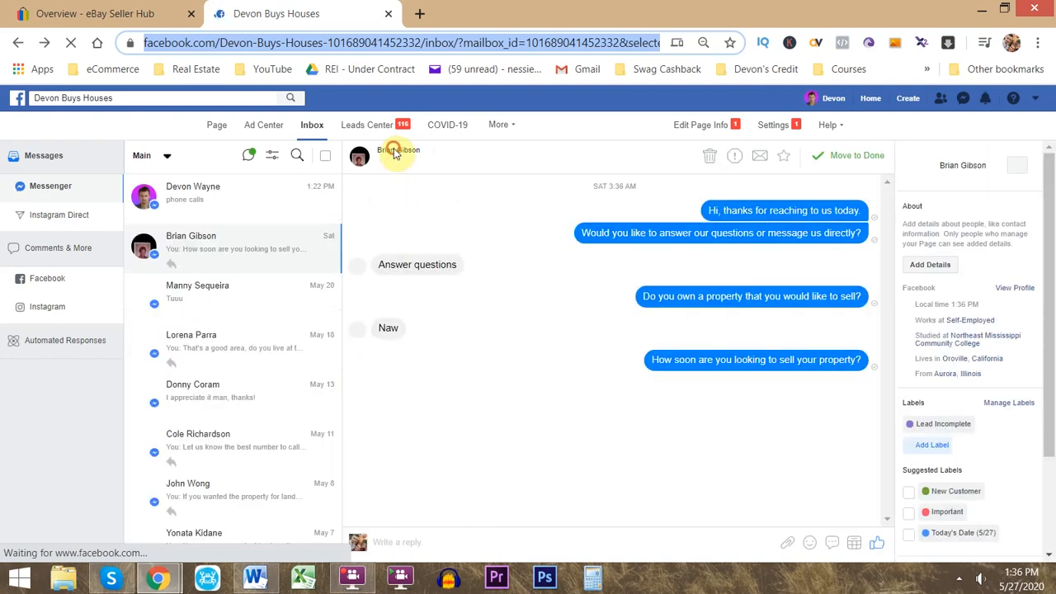
double_click(384, 150)
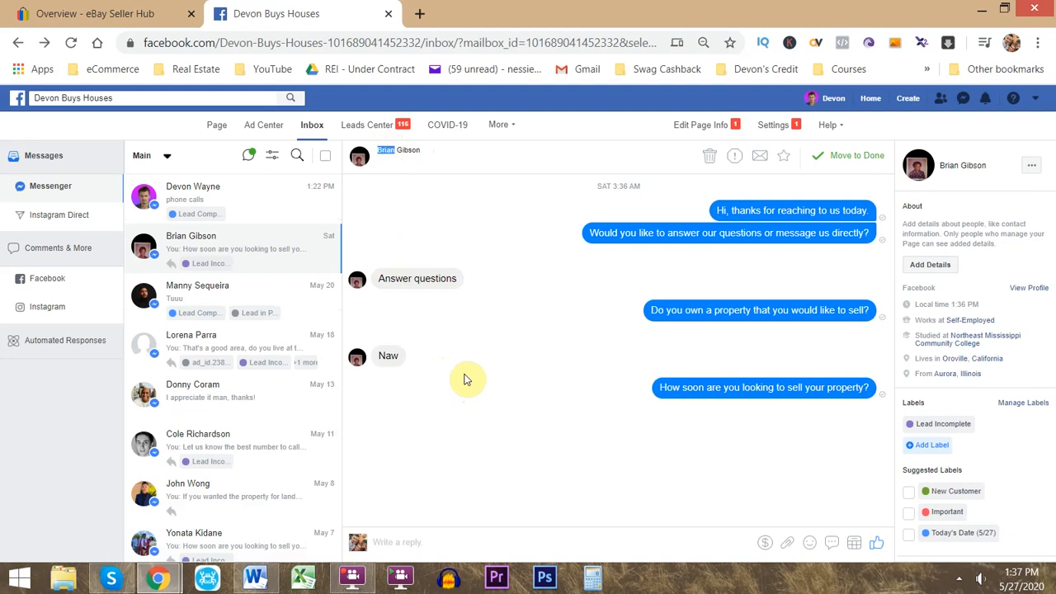
click(217, 126)
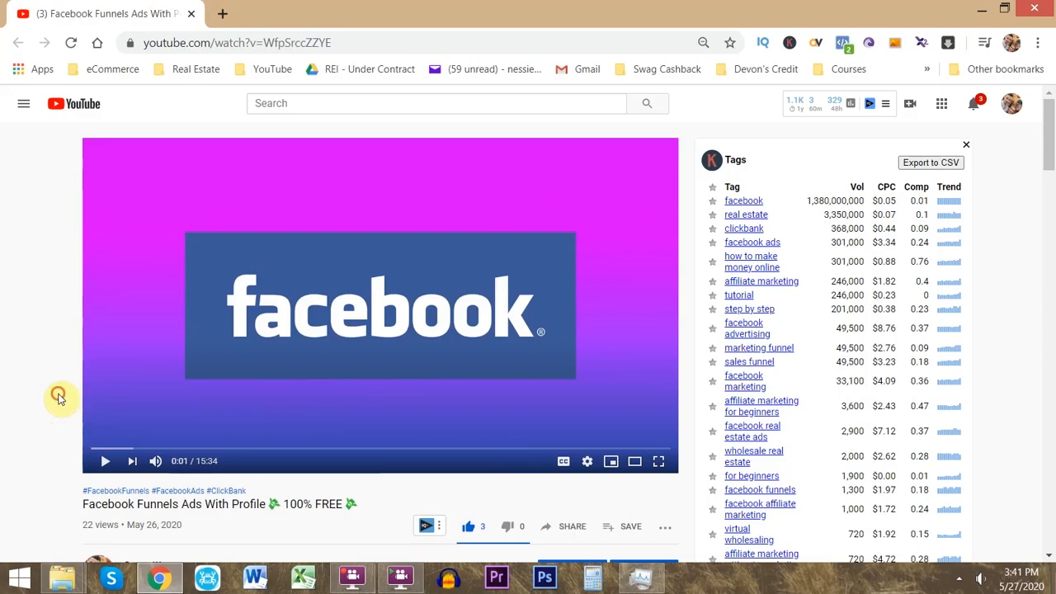
Open the realestateadscourse.com link in the description of the YouTube video Facebook Funnels Ads With Profile.
scroll(58, 398, down, 1)
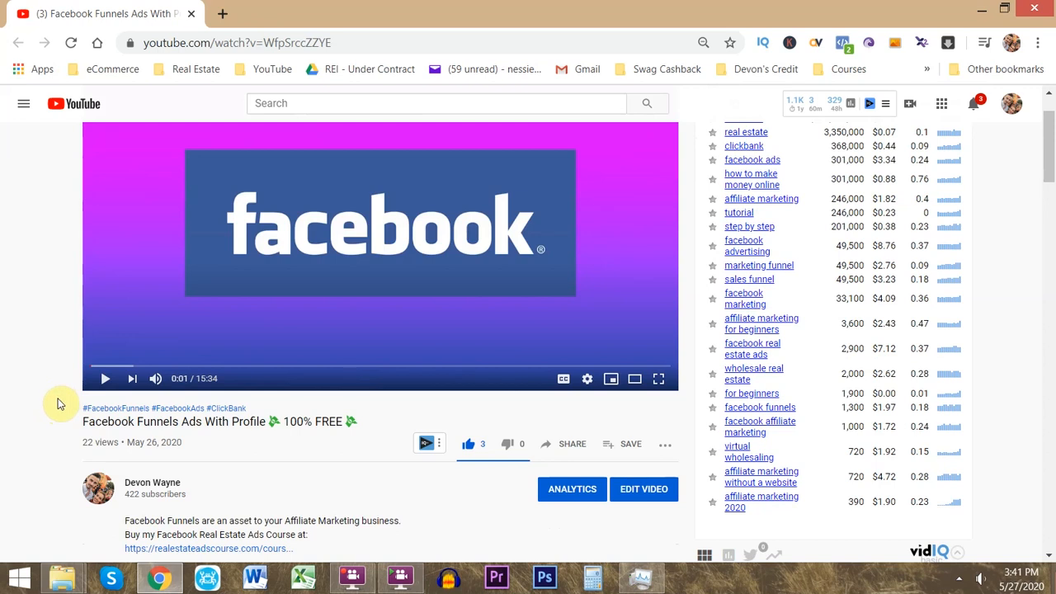
scroll(56, 403, down, 1)
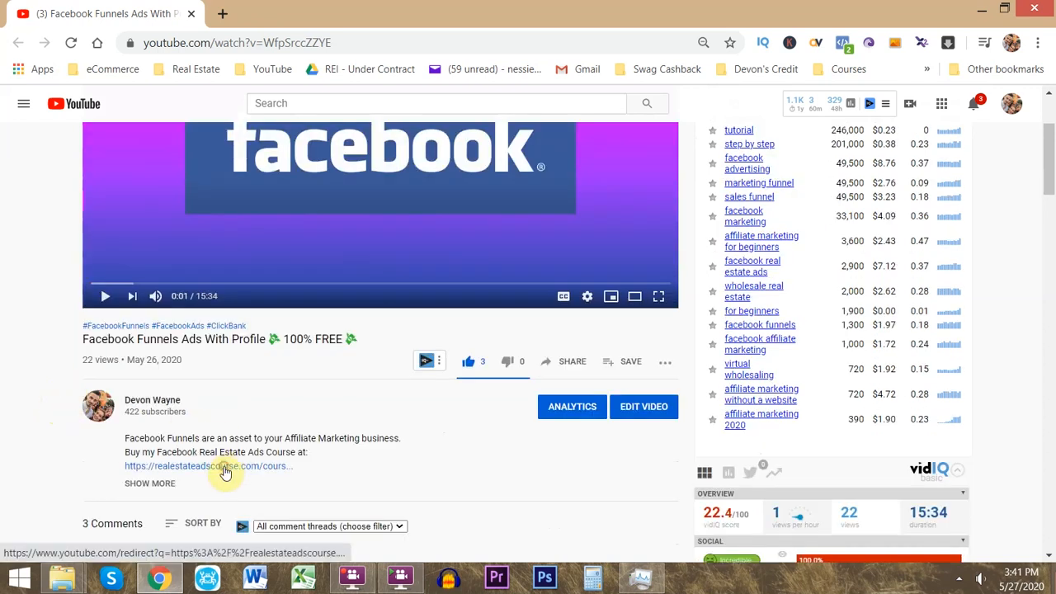
click(220, 470)
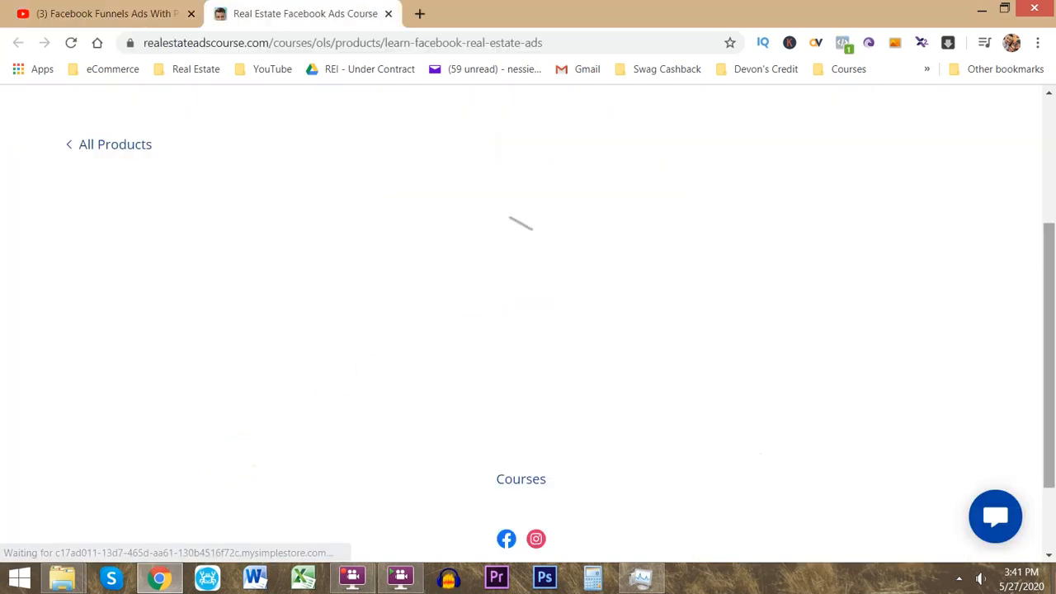
Highlight the discounted and original prices of the Real Estate Facebook Ads Course and add one to the cart.
mouse_move(1048, 215)
mouse_down()
mouse_move(1048, 248)
mouse_move(1048, 230)
mouse_up()
drag(558, 314, 603, 334)
click(608, 333)
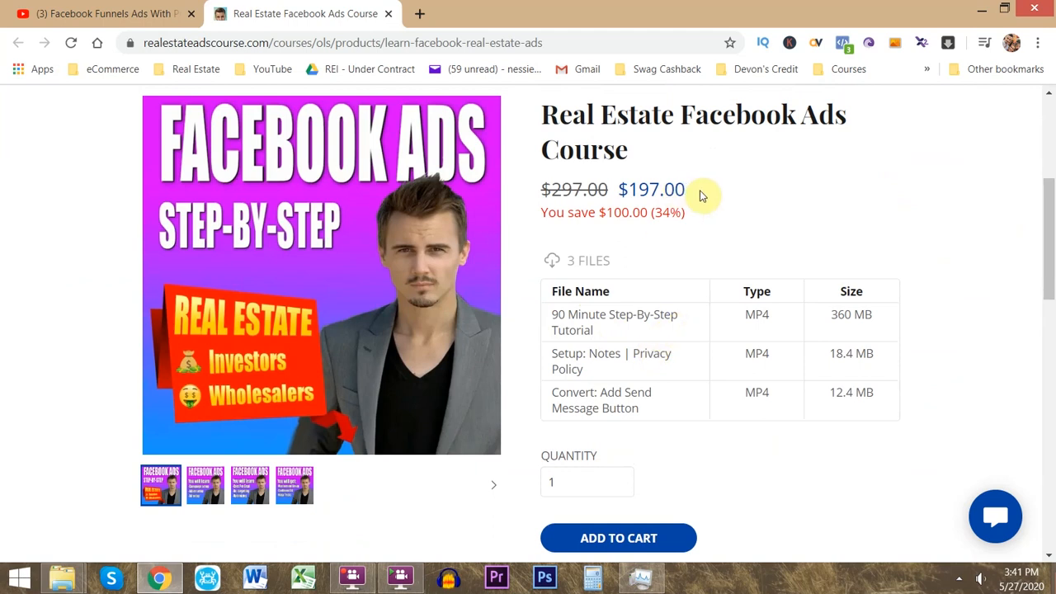
drag(697, 199, 614, 199)
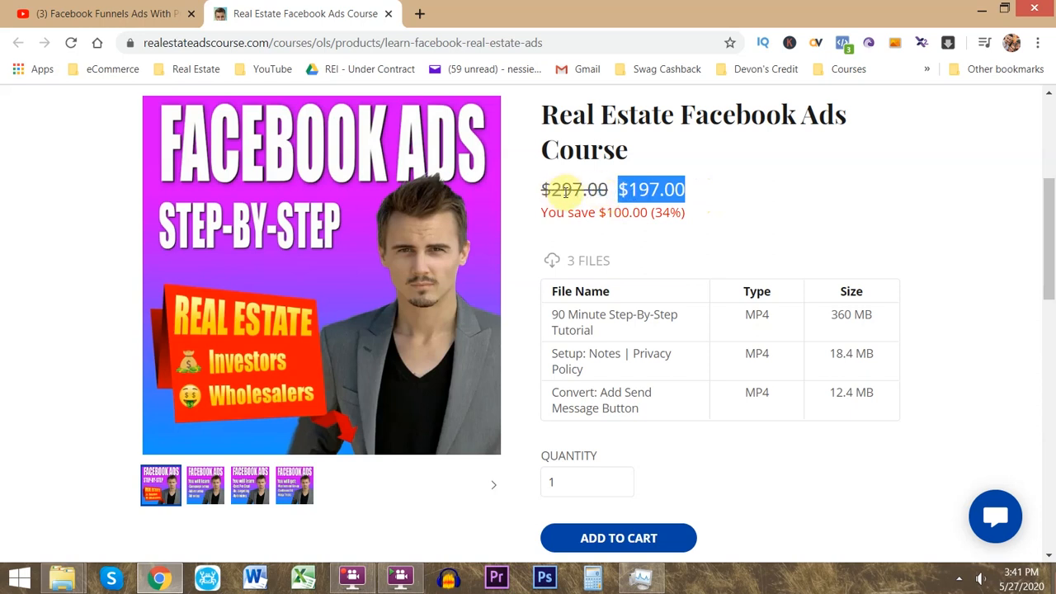
double_click(573, 189)
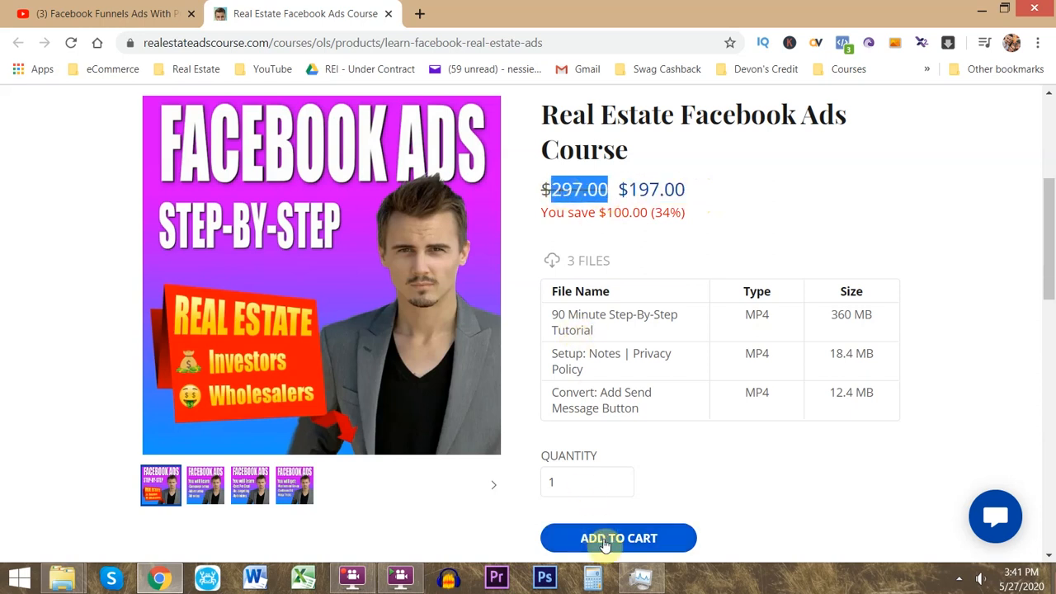
click(665, 541)
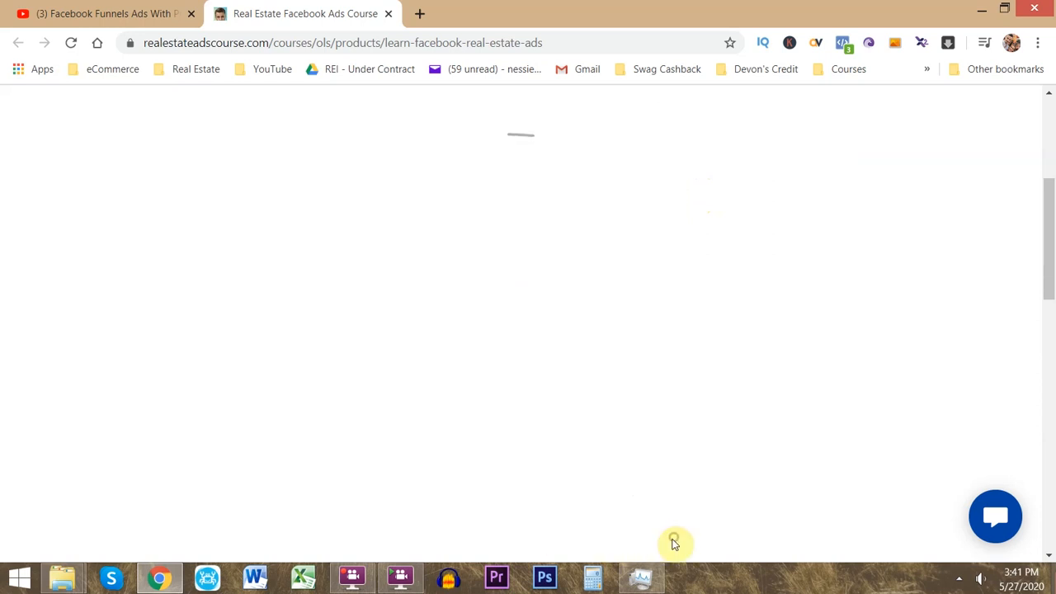